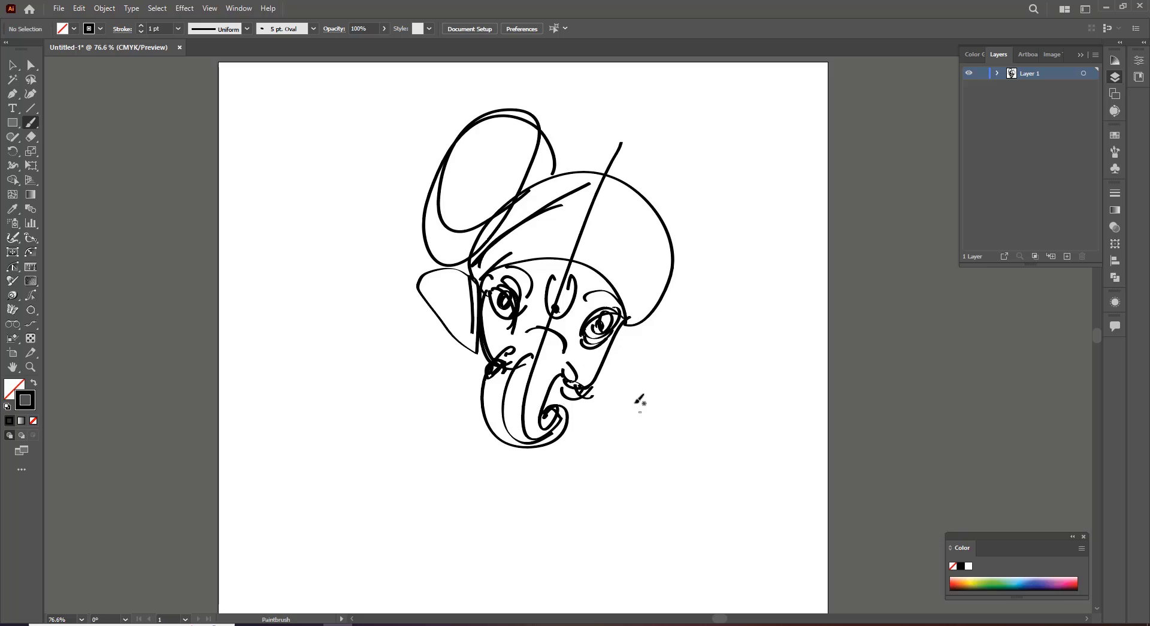
# Step: Sketch the large ear beside the cheek on the right side of the elephant face
pyautogui.moveTo(599, 381)
pyautogui.mouseDown()
pyautogui.moveTo(624, 387)
pyautogui.moveTo(686, 351)
pyautogui.moveTo(680, 342)
pyautogui.mouseUp()
pyautogui.moveTo(670, 337); pyautogui.dragTo(620, 345)
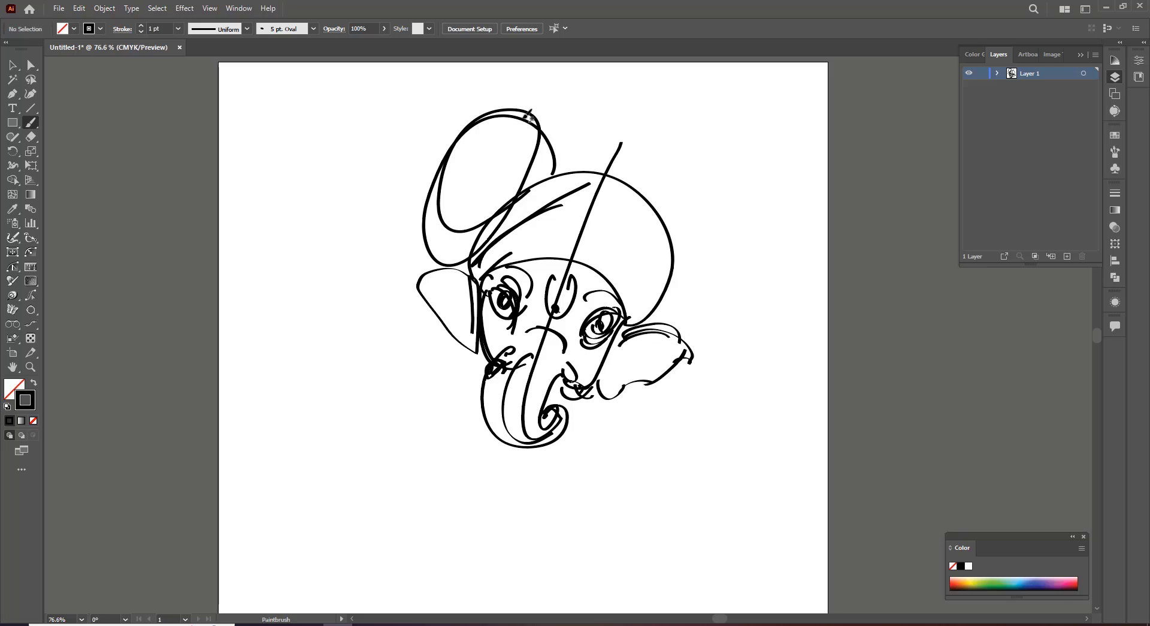
# Step: Sketch the topknot above the turban with curved fold lines, a rim and lower wraps
pyautogui.moveTo(491, 114); pyautogui.dragTo(559, 194)
pyautogui.moveTo(485, 115); pyautogui.dragTo(492, 132)
pyautogui.moveTo(511, 108)
pyautogui.mouseDown()
pyautogui.moveTo(505, 141)
pyautogui.moveTo(516, 147)
pyautogui.mouseUp()
pyautogui.moveTo(458, 133)
pyautogui.mouseDown()
pyautogui.moveTo(542, 191)
pyautogui.moveTo(442, 169)
pyautogui.mouseUp()
pyautogui.moveTo(465, 133)
pyautogui.mouseDown()
pyautogui.moveTo(454, 177)
pyautogui.moveTo(469, 174)
pyautogui.mouseUp()
pyautogui.moveTo(504, 132); pyautogui.dragTo(486, 187)
pyautogui.moveTo(420, 192)
pyautogui.mouseDown()
pyautogui.moveTo(542, 198)
pyautogui.moveTo(419, 190)
pyautogui.mouseUp()
pyautogui.moveTo(422, 195); pyautogui.dragTo(441, 220)
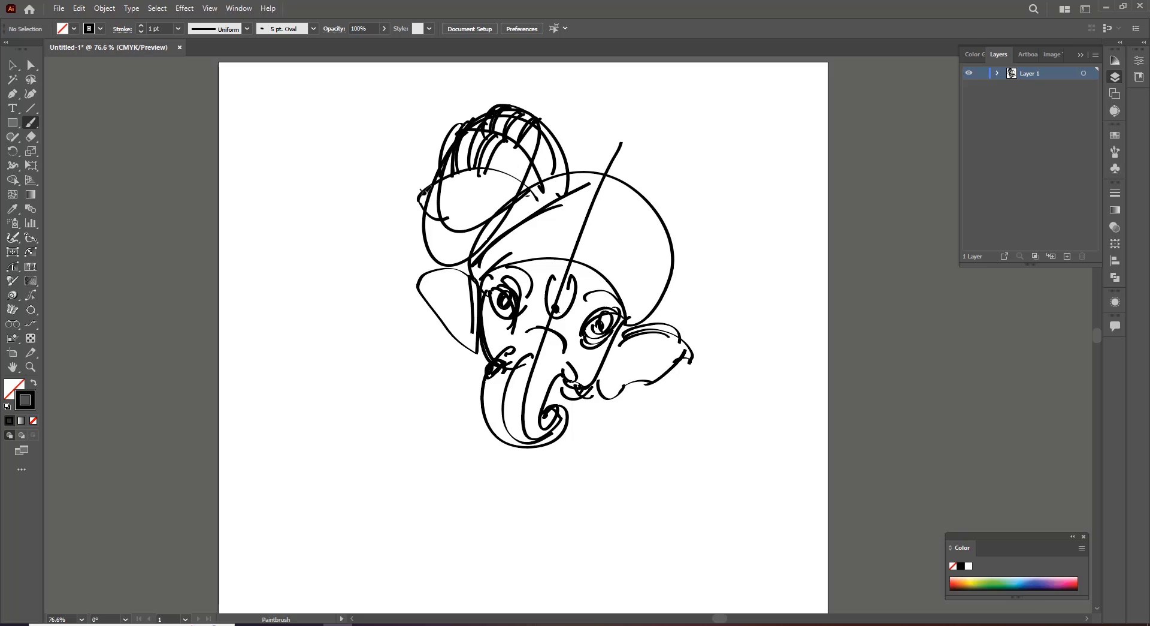
pyautogui.moveTo(467, 172); pyautogui.dragTo(429, 217)
# Step: Add sweeping fold lines across the turban and curved band lines down to the ear on the right
pyautogui.moveTo(512, 204)
pyautogui.mouseDown()
pyautogui.moveTo(432, 240)
pyautogui.moveTo(495, 240)
pyautogui.moveTo(590, 183)
pyautogui.mouseUp()
pyautogui.moveTo(478, 265)
pyautogui.mouseDown()
pyautogui.moveTo(541, 208)
pyautogui.moveTo(588, 196)
pyautogui.mouseUp()
pyautogui.moveTo(474, 268)
pyautogui.mouseDown()
pyautogui.moveTo(577, 211)
pyautogui.moveTo(567, 225)
pyautogui.mouseUp()
pyautogui.moveTo(467, 280); pyautogui.dragTo(567, 233)
pyautogui.moveTo(476, 274)
pyautogui.mouseDown()
pyautogui.moveTo(555, 248)
pyautogui.moveTo(629, 313)
pyautogui.mouseUp()
pyautogui.moveTo(607, 258); pyautogui.dragTo(650, 324)
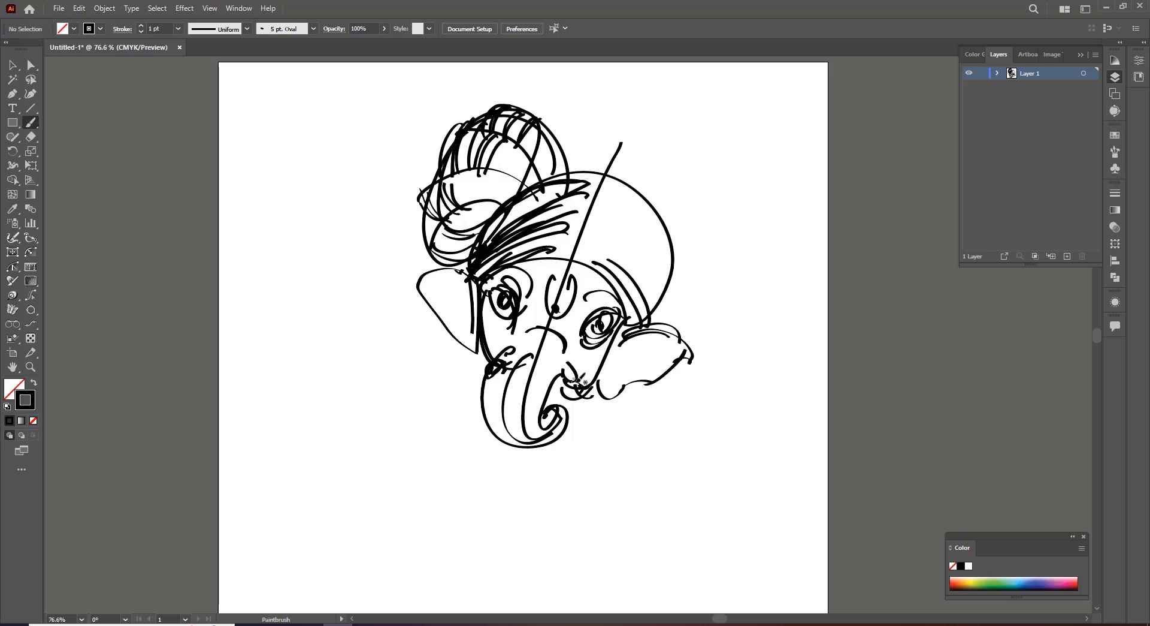
# Step: Darken the tusk and mouth area on the right side of the trunk with short strokes
pyautogui.moveTo(577, 381); pyautogui.dragTo(596, 395)
pyautogui.moveTo(562, 383); pyautogui.dragTo(583, 393)
pyautogui.moveTo(564, 352); pyautogui.dragTo(586, 382)
# Step: Apply the tapered elliptical width profile to the brush and sketch the outer trunk side and the rounded belly curve below it
pyautogui.click(247, 28)
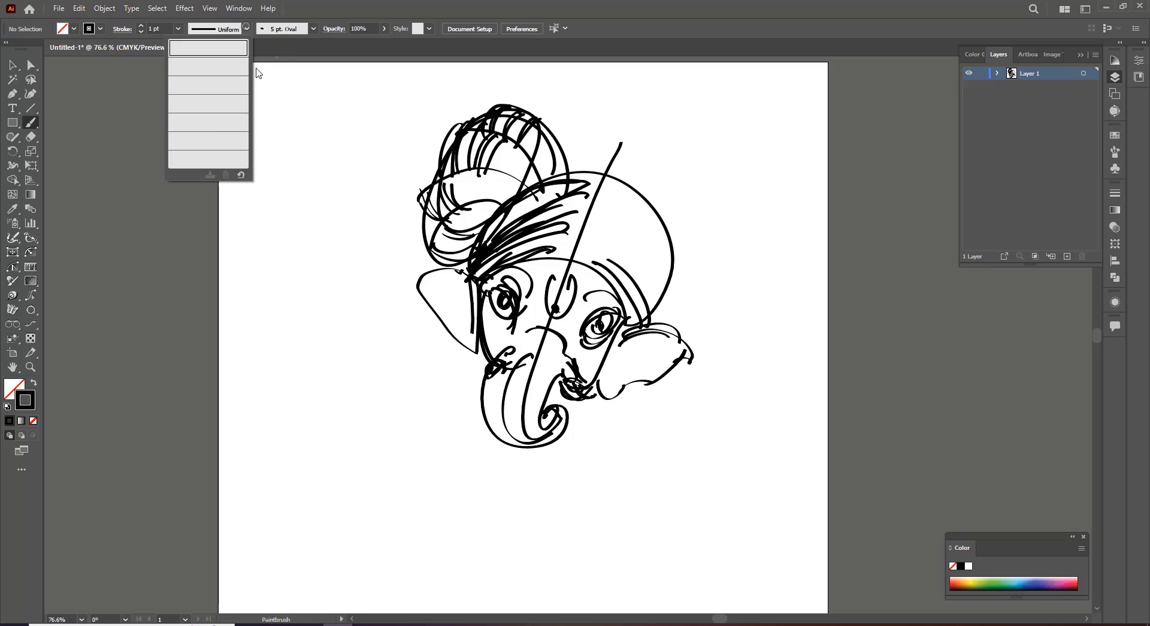
pyautogui.click(209, 68)
pyautogui.moveTo(478, 377); pyautogui.dragTo(497, 451)
pyautogui.moveTo(460, 436)
pyautogui.mouseDown()
pyautogui.moveTo(448, 455)
pyautogui.moveTo(539, 496)
pyautogui.mouseUp()
pyautogui.click(612, 473)
pyautogui.moveTo(538, 507)
pyautogui.mouseDown()
pyautogui.moveTo(644, 444)
pyautogui.moveTo(635, 433)
pyautogui.moveTo(623, 461)
pyautogui.mouseUp()
# Step: Sketch the figure's right-side arm as a chain of overlapping ovals ending in a raised hand
pyautogui.moveTo(643, 408); pyautogui.dragTo(631, 468)
pyautogui.moveTo(642, 405); pyautogui.dragTo(649, 436)
pyautogui.moveTo(683, 387)
pyautogui.mouseDown()
pyautogui.moveTo(673, 429)
pyautogui.moveTo(707, 412)
pyautogui.mouseUp()
pyautogui.moveTo(671, 393)
pyautogui.mouseDown()
pyautogui.moveTo(700, 374)
pyautogui.moveTo(691, 378)
pyautogui.moveTo(698, 351)
pyautogui.mouseUp()
pyautogui.moveTo(705, 352); pyautogui.dragTo(735, 345)
pyautogui.moveTo(730, 341)
pyautogui.mouseDown()
pyautogui.moveTo(714, 379)
pyautogui.moveTo(726, 390)
pyautogui.mouseUp()
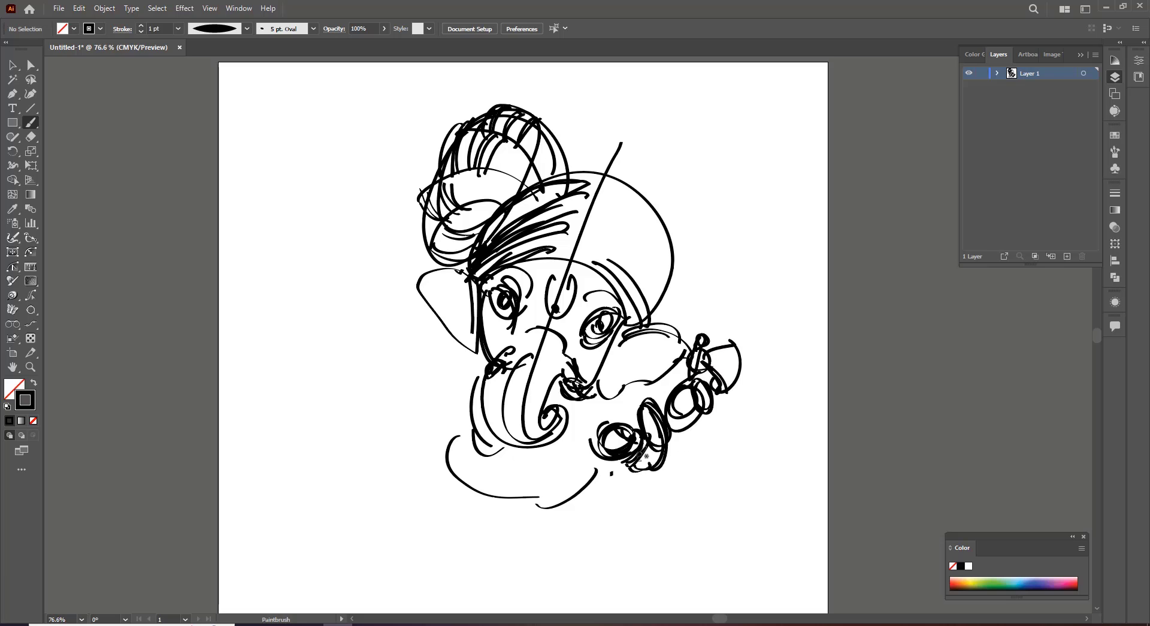
# Step: Rough in both crossed legs with large ovals below the belly and add the foot under the left one
pyautogui.moveTo(597, 392)
pyautogui.mouseDown()
pyautogui.moveTo(486, 422)
pyautogui.moveTo(599, 393)
pyautogui.mouseUp()
pyautogui.moveTo(532, 545)
pyautogui.mouseDown()
pyautogui.moveTo(525, 536)
pyautogui.moveTo(640, 557)
pyautogui.moveTo(618, 481)
pyautogui.mouseUp()
pyautogui.moveTo(392, 455); pyautogui.dragTo(431, 556)
pyautogui.moveTo(480, 504); pyautogui.dragTo(448, 584)
pyautogui.moveTo(483, 527); pyautogui.dragTo(440, 590)
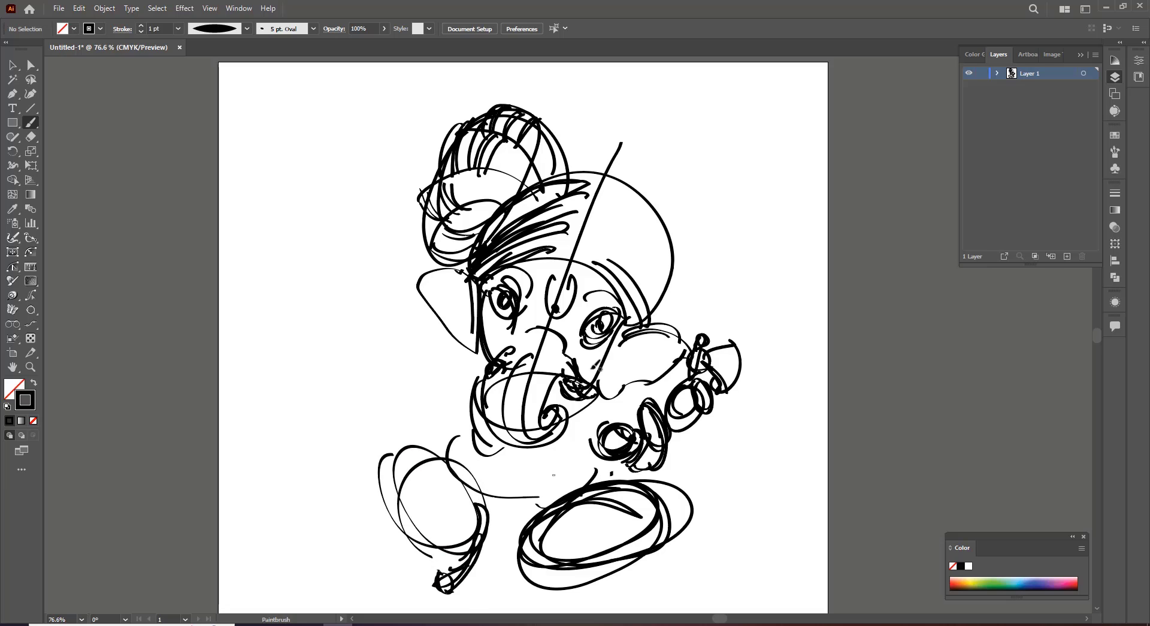
# Step: Sketch the lower left hand as an oval palm with small looped fingers above the left knee
pyautogui.moveTo(384, 399); pyautogui.dragTo(380, 443)
pyautogui.moveTo(380, 412); pyautogui.dragTo(392, 414)
pyautogui.moveTo(361, 414); pyautogui.dragTo(347, 419)
pyautogui.moveTo(381, 456); pyautogui.dragTo(405, 458)
pyautogui.moveTo(417, 437); pyautogui.dragTo(393, 437)
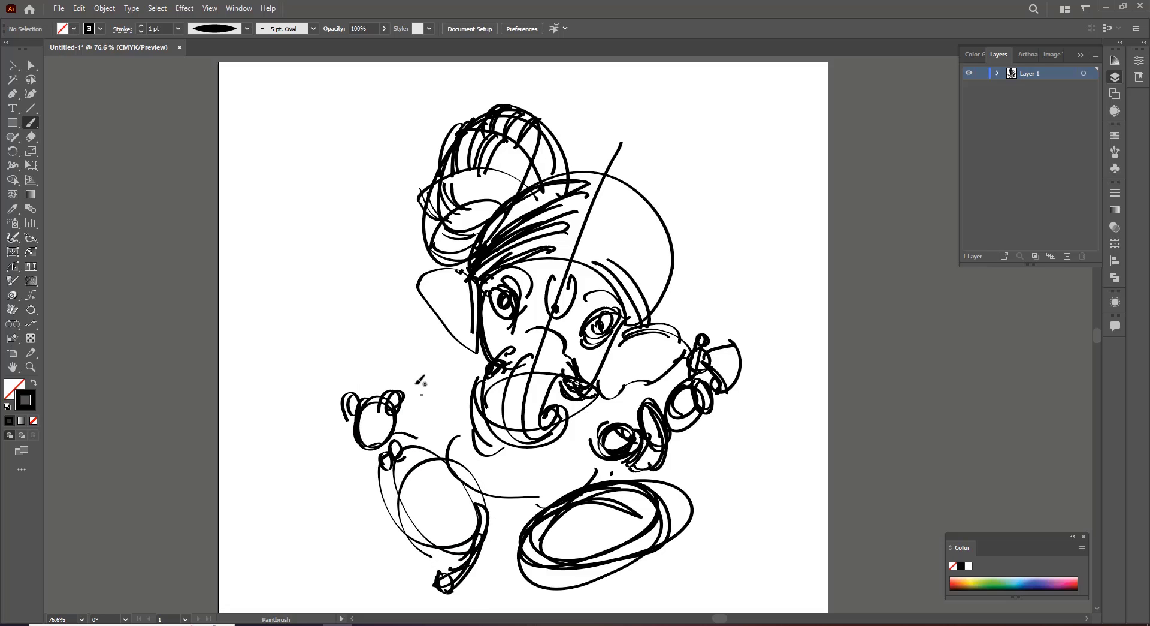
# Step: Sketch the left-side upper arm with ovals and a raised hand holding a round object beside the ear
pyautogui.moveTo(419, 377); pyautogui.dragTo(447, 444)
pyautogui.moveTo(447, 380); pyautogui.dragTo(449, 425)
pyautogui.moveTo(408, 283); pyautogui.dragTo(417, 300)
pyautogui.moveTo(367, 319); pyautogui.dragTo(391, 350)
pyautogui.moveTo(413, 312); pyautogui.dragTo(417, 360)
pyautogui.moveTo(427, 325)
pyautogui.mouseDown()
pyautogui.moveTo(457, 357)
pyautogui.moveTo(441, 381)
pyautogui.moveTo(511, 372)
pyautogui.moveTo(509, 403)
pyautogui.moveTo(487, 419)
pyautogui.moveTo(462, 380)
pyautogui.mouseUp()
# Step: Add shoulder strokes and inner fold lines to the ear on the right
pyautogui.moveTo(599, 403)
pyautogui.mouseDown()
pyautogui.moveTo(610, 433)
pyautogui.moveTo(660, 384)
pyautogui.moveTo(644, 418)
pyautogui.mouseUp()
pyautogui.moveTo(615, 344); pyautogui.dragTo(689, 350)
pyautogui.moveTo(617, 347)
pyautogui.mouseDown()
pyautogui.moveTo(666, 337)
pyautogui.moveTo(672, 347)
pyautogui.mouseUp()
pyautogui.moveTo(627, 354); pyautogui.dragTo(657, 365)
pyautogui.moveTo(613, 357)
pyautogui.mouseDown()
pyautogui.moveTo(603, 379)
pyautogui.moveTo(665, 379)
pyautogui.mouseUp()
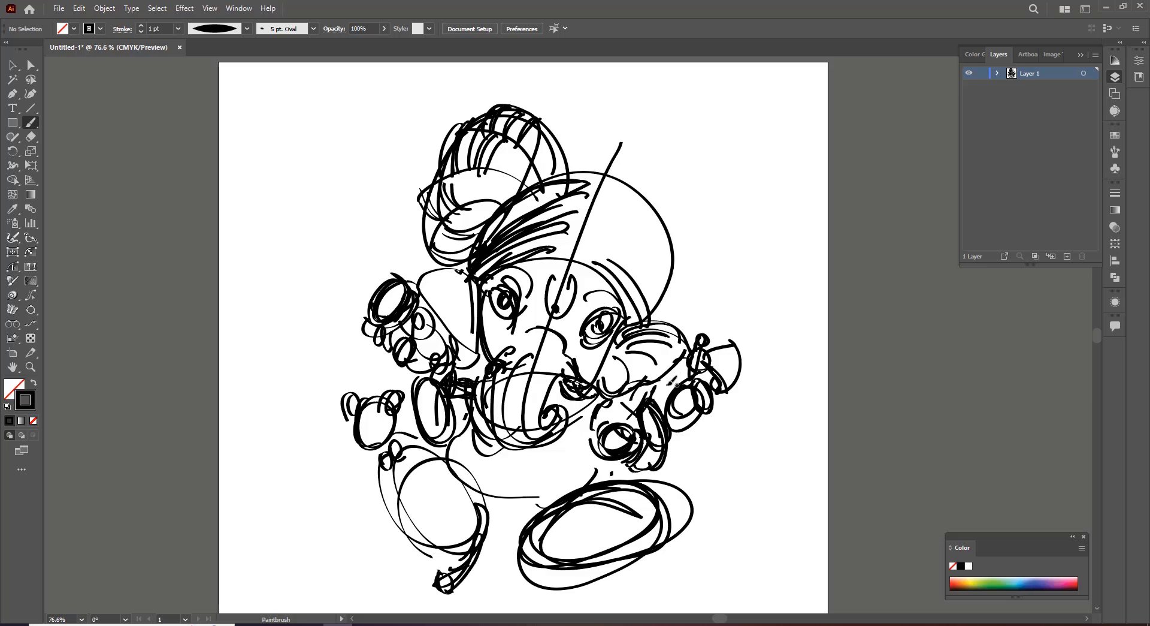
# Step: Sketch the second foot between the legs and layered contour lines around the right knee
pyautogui.moveTo(504, 537)
pyautogui.mouseDown()
pyautogui.moveTo(482, 570)
pyautogui.moveTo(517, 536)
pyautogui.mouseUp()
pyautogui.moveTo(481, 567); pyautogui.dragTo(474, 587)
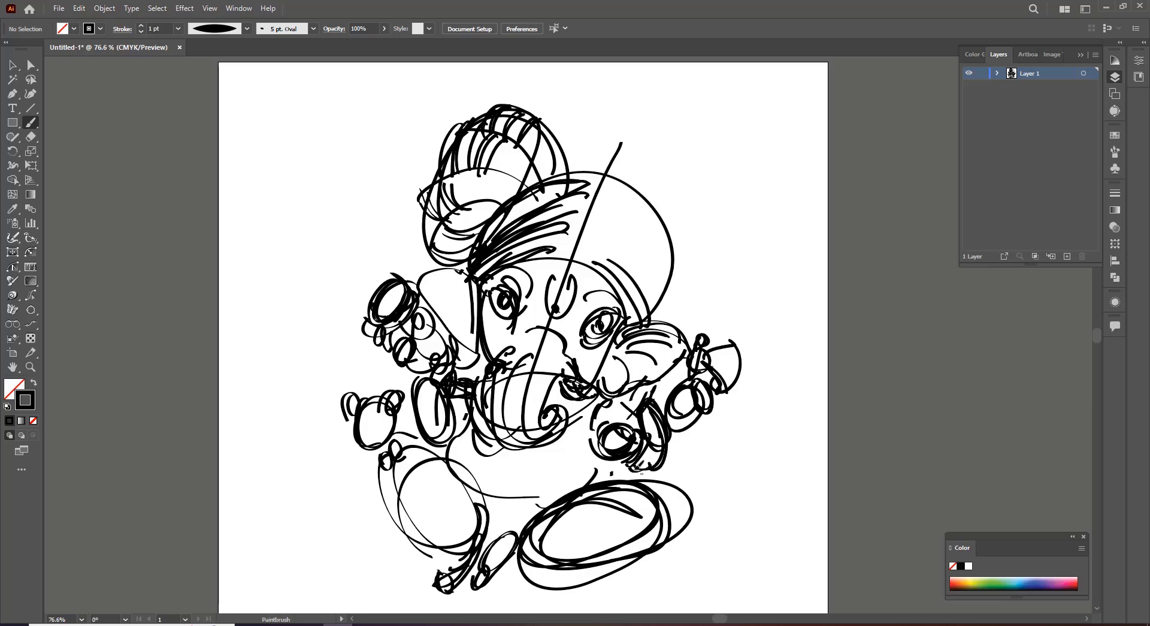
pyautogui.moveTo(638, 470); pyautogui.dragTo(679, 551)
pyautogui.moveTo(678, 519); pyautogui.dragTo(707, 501)
pyautogui.moveTo(665, 466); pyautogui.dragTo(723, 509)
pyautogui.moveTo(721, 493); pyautogui.dragTo(716, 514)
pyautogui.moveTo(667, 460); pyautogui.dragTo(721, 482)
# Step: Reinforce the right-side arm and shoulder with darker contour strokes
pyautogui.moveTo(649, 413)
pyautogui.mouseDown()
pyautogui.moveTo(659, 464)
pyautogui.moveTo(638, 444)
pyautogui.mouseUp()
pyautogui.moveTo(683, 388)
pyautogui.mouseDown()
pyautogui.moveTo(676, 418)
pyautogui.moveTo(689, 389)
pyautogui.moveTo(659, 395)
pyautogui.mouseUp()
pyautogui.moveTo(636, 391)
pyautogui.mouseDown()
pyautogui.moveTo(655, 408)
pyautogui.moveTo(628, 413)
pyautogui.mouseUp()
pyautogui.moveTo(600, 405)
pyautogui.mouseDown()
pyautogui.moveTo(563, 449)
pyautogui.moveTo(594, 439)
pyautogui.mouseUp()
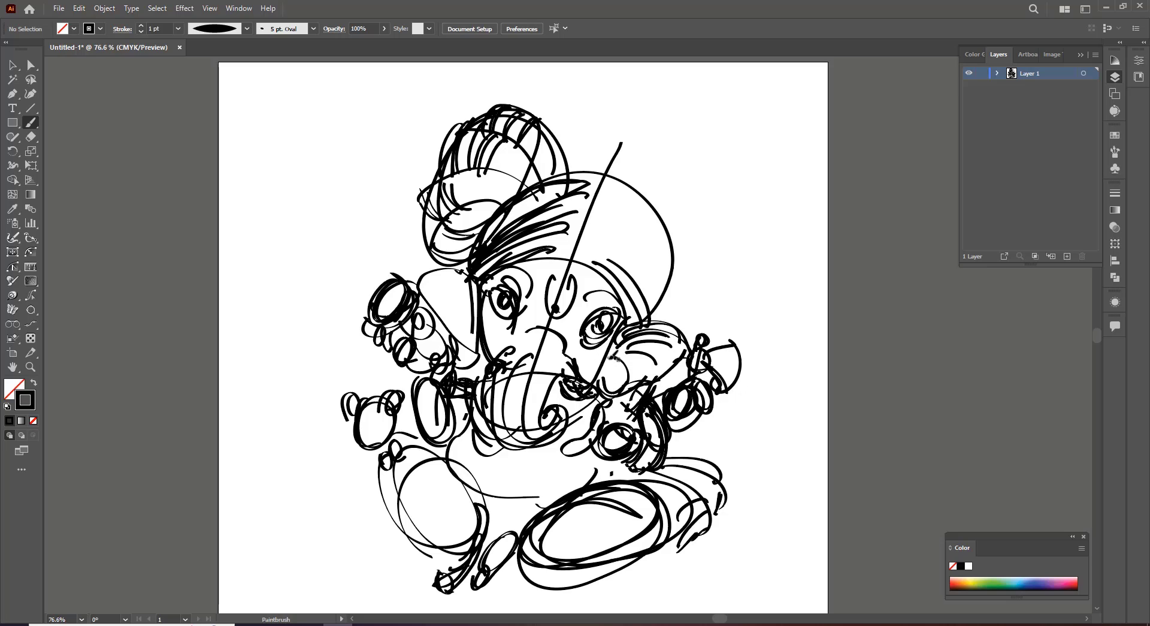
# Step: Draw two long slanted centre lines through the figure and reinforce the headband and topknot contours
pyautogui.moveTo(621, 158); pyautogui.dragTo(484, 533)
pyautogui.moveTo(601, 164); pyautogui.dragTo(490, 559)
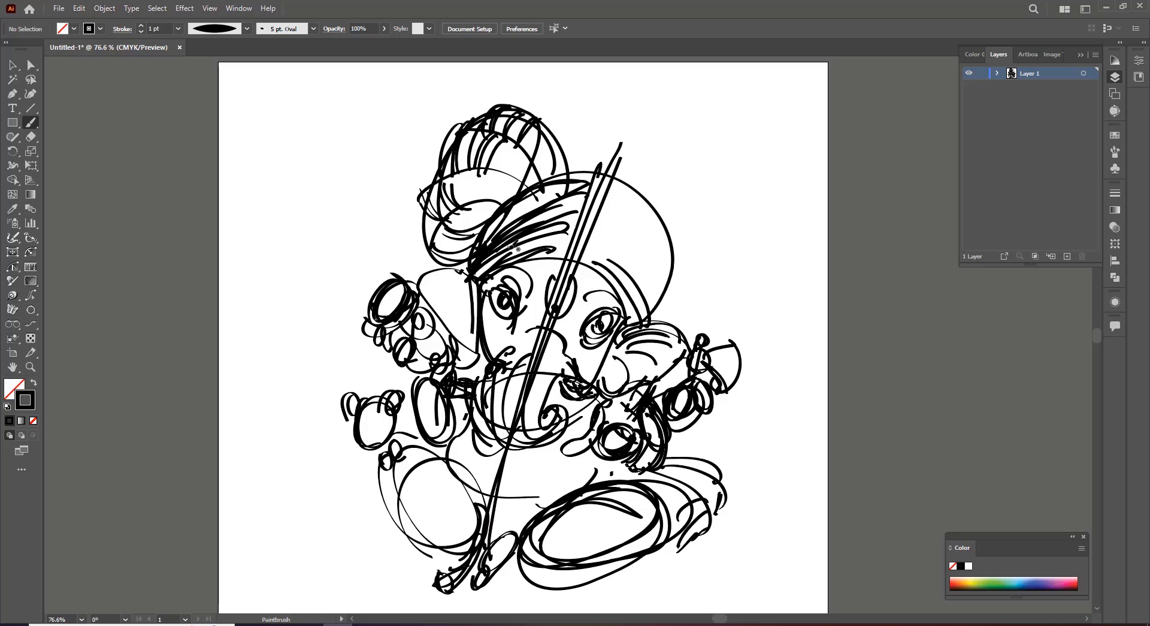
pyautogui.moveTo(470, 263); pyautogui.dragTo(650, 323)
pyautogui.moveTo(472, 258); pyautogui.dragTo(658, 324)
pyautogui.moveTo(541, 133); pyautogui.dragTo(459, 244)
pyautogui.moveTo(555, 114)
pyautogui.mouseDown()
pyautogui.moveTo(458, 261)
pyautogui.moveTo(478, 382)
pyautogui.mouseUp()
# Step: Reinforce the contours of the right ear, trunk, left arm and chest with additional strokes
pyautogui.moveTo(687, 346); pyautogui.dragTo(606, 393)
pyautogui.moveTo(545, 329)
pyautogui.mouseDown()
pyautogui.moveTo(564, 353)
pyautogui.moveTo(565, 418)
pyautogui.mouseUp()
pyautogui.moveTo(534, 342); pyautogui.dragTo(511, 425)
pyautogui.moveTo(419, 378); pyautogui.dragTo(445, 442)
pyautogui.moveTo(426, 380); pyautogui.dragTo(474, 471)
pyautogui.moveTo(470, 392)
pyautogui.mouseDown()
pyautogui.moveTo(468, 456)
pyautogui.moveTo(602, 473)
pyautogui.mouseUp()
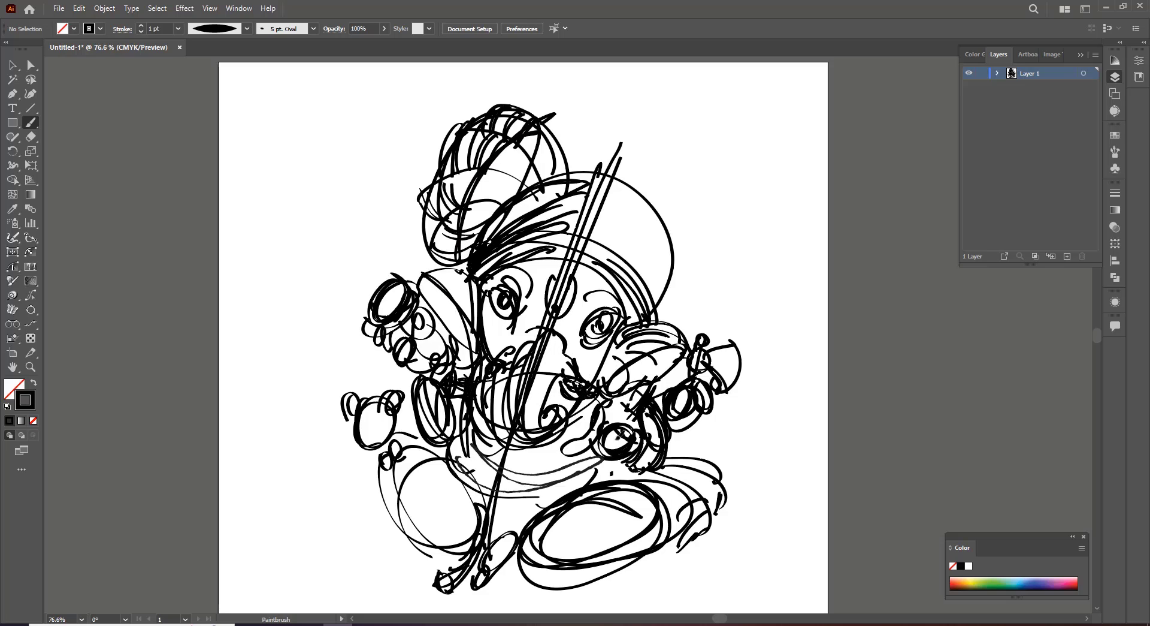
# Step: Add curved strokes across the chest and reinforce both knee ovals
pyautogui.moveTo(473, 471); pyautogui.dragTo(623, 431)
pyautogui.moveTo(570, 429); pyautogui.dragTo(617, 395)
pyautogui.moveTo(403, 467); pyautogui.dragTo(473, 539)
pyautogui.moveTo(656, 504); pyautogui.dragTo(530, 570)
pyautogui.moveTo(650, 486); pyautogui.dragTo(608, 508)
# Step: Reinforce both feet and the lower left hand with darker strokes
pyautogui.moveTo(487, 517); pyautogui.dragTo(443, 584)
pyautogui.moveTo(483, 528); pyautogui.dragTo(428, 602)
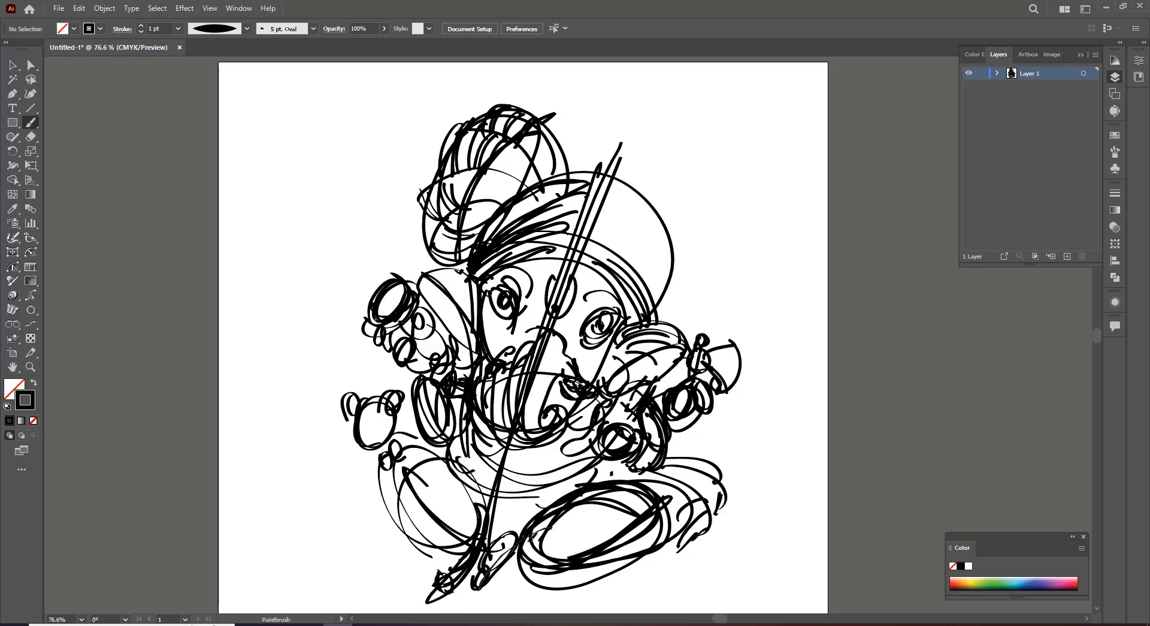
pyautogui.moveTo(518, 535); pyautogui.dragTo(476, 587)
pyautogui.moveTo(486, 550); pyautogui.dragTo(551, 528)
pyautogui.moveTo(395, 383); pyautogui.dragTo(385, 468)
pyautogui.moveTo(391, 419)
pyautogui.mouseDown()
pyautogui.moveTo(445, 417)
pyautogui.moveTo(416, 423)
pyautogui.mouseUp()
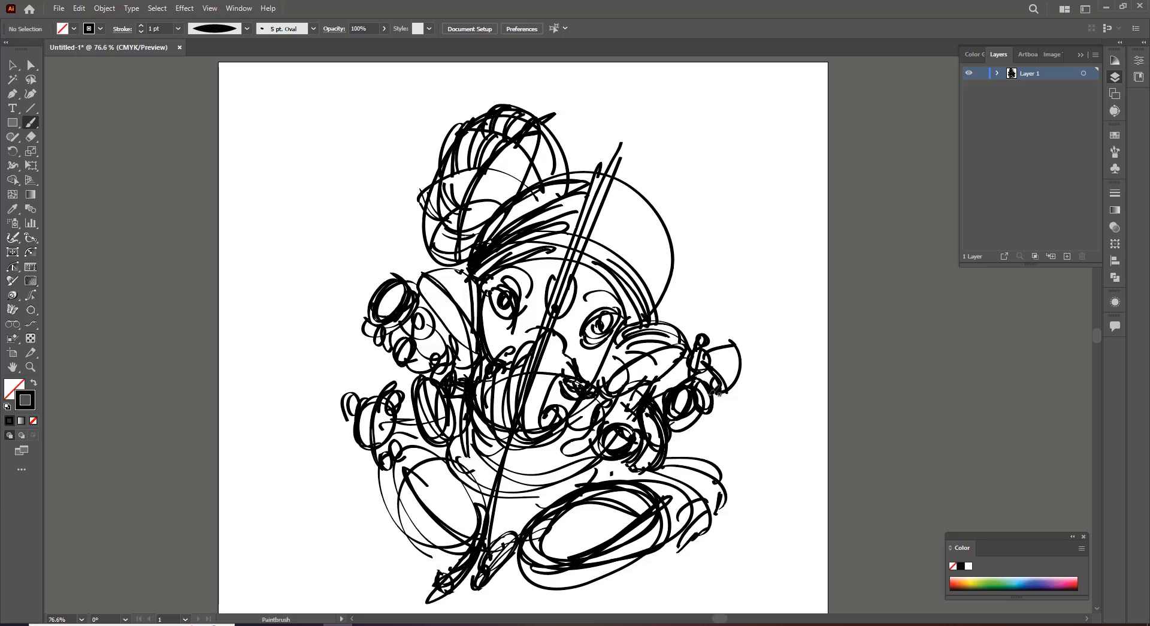
# Step: Set the stroke colour to red and paint structural curves over the face, trunk and turban
pyautogui.doubleClick(26, 399)
pyautogui.click(658, 160)
pyautogui.moveTo(566, 279); pyautogui.dragTo(569, 442)
pyautogui.moveTo(486, 275)
pyautogui.mouseDown()
pyautogui.moveTo(553, 299)
pyautogui.moveTo(527, 275)
pyautogui.moveTo(576, 260)
pyautogui.moveTo(672, 347)
pyautogui.mouseUp()
pyautogui.moveTo(486, 247); pyautogui.dragTo(659, 263)
pyautogui.moveTo(492, 268); pyautogui.dragTo(634, 207)
pyautogui.moveTo(506, 229); pyautogui.dragTo(671, 256)
# Step: Paint red structural curves over the topknot, its rim and its lower wrap
pyautogui.moveTo(491, 112); pyautogui.dragTo(550, 212)
pyautogui.moveTo(443, 123); pyautogui.dragTo(524, 216)
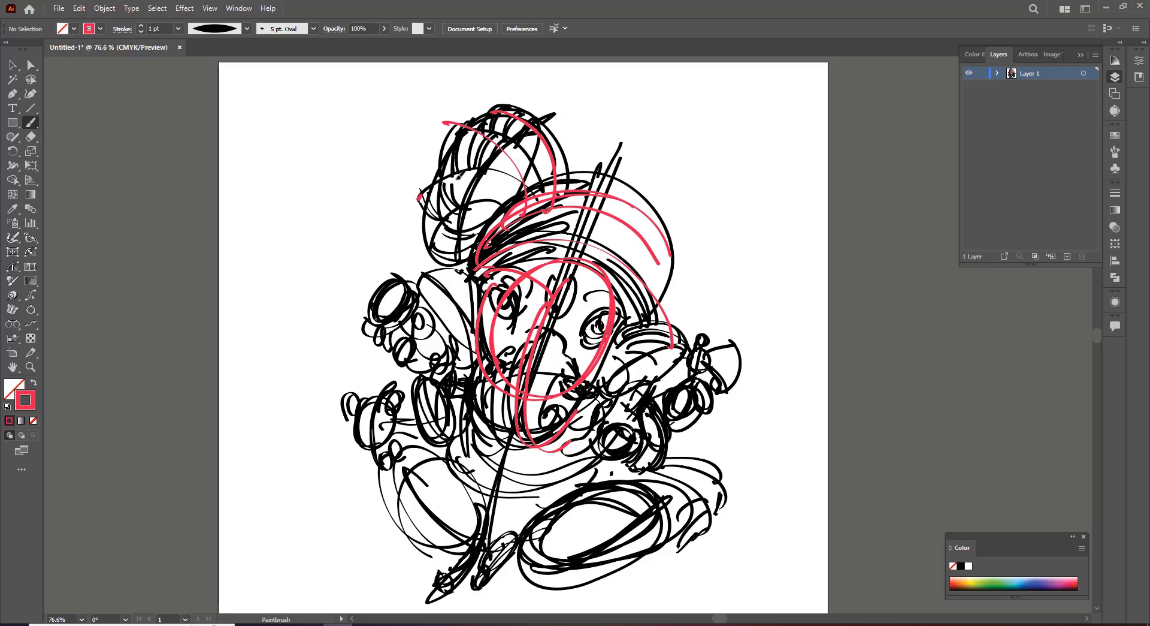
pyautogui.moveTo(418, 200); pyautogui.dragTo(549, 211)
pyautogui.moveTo(427, 250); pyautogui.dragTo(516, 215)
pyautogui.moveTo(424, 244); pyautogui.dragTo(479, 257)
# Step: Paint red structural ovals and contours over the left hand, left arm and left leg
pyautogui.moveTo(364, 322)
pyautogui.mouseDown()
pyautogui.moveTo(392, 322)
pyautogui.moveTo(402, 362)
pyautogui.mouseUp()
pyautogui.moveTo(392, 334); pyautogui.dragTo(405, 362)
pyautogui.moveTo(431, 329); pyautogui.dragTo(452, 383)
pyautogui.moveTo(421, 348); pyautogui.dragTo(475, 481)
pyautogui.moveTo(428, 444); pyautogui.dragTo(516, 494)
pyautogui.moveTo(428, 442)
pyautogui.mouseDown()
pyautogui.moveTo(447, 555)
pyautogui.moveTo(503, 512)
pyautogui.mouseUp()
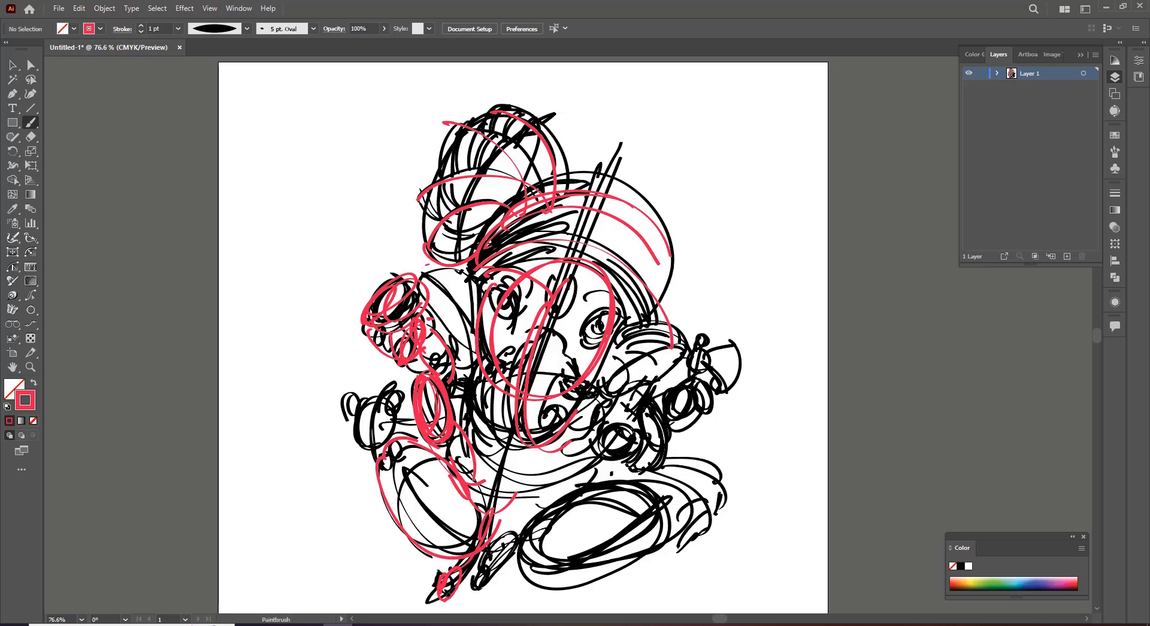
# Step: Paint red structural strokes over the feet, the right knee and the lower left hand
pyautogui.moveTo(440, 596); pyautogui.dragTo(512, 537)
pyautogui.moveTo(480, 582)
pyautogui.mouseDown()
pyautogui.moveTo(518, 527)
pyautogui.moveTo(656, 500)
pyautogui.mouseUp()
pyautogui.moveTo(521, 527)
pyautogui.mouseDown()
pyautogui.moveTo(671, 479)
pyautogui.moveTo(680, 542)
pyautogui.mouseUp()
pyautogui.moveTo(359, 420); pyautogui.dragTo(399, 408)
# Step: Select the entire sketch, scale it down to a thumbnail and place it in the artboard's upper-left corner
pyautogui.press('v')
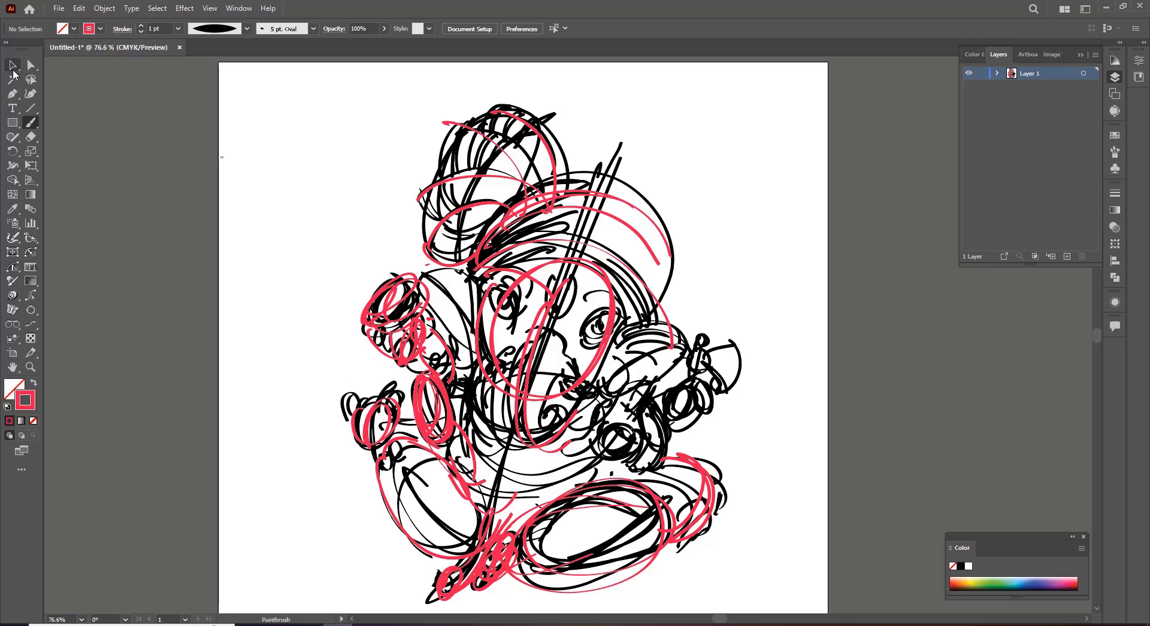
pyautogui.scroll(1, 539, 335)
pyautogui.hotkey('ctrl', 'a')
pyautogui.moveTo(721, 170)
pyautogui.mouseDown()
pyautogui.moveTo(641, 308)
pyautogui.moveTo(566, 344)
pyautogui.mouseUp()
pyautogui.moveTo(553, 370)
pyautogui.mouseDown()
pyautogui.moveTo(449, 266)
pyautogui.moveTo(266, 133)
pyautogui.mouseUp()
pyautogui.click(382, 169)
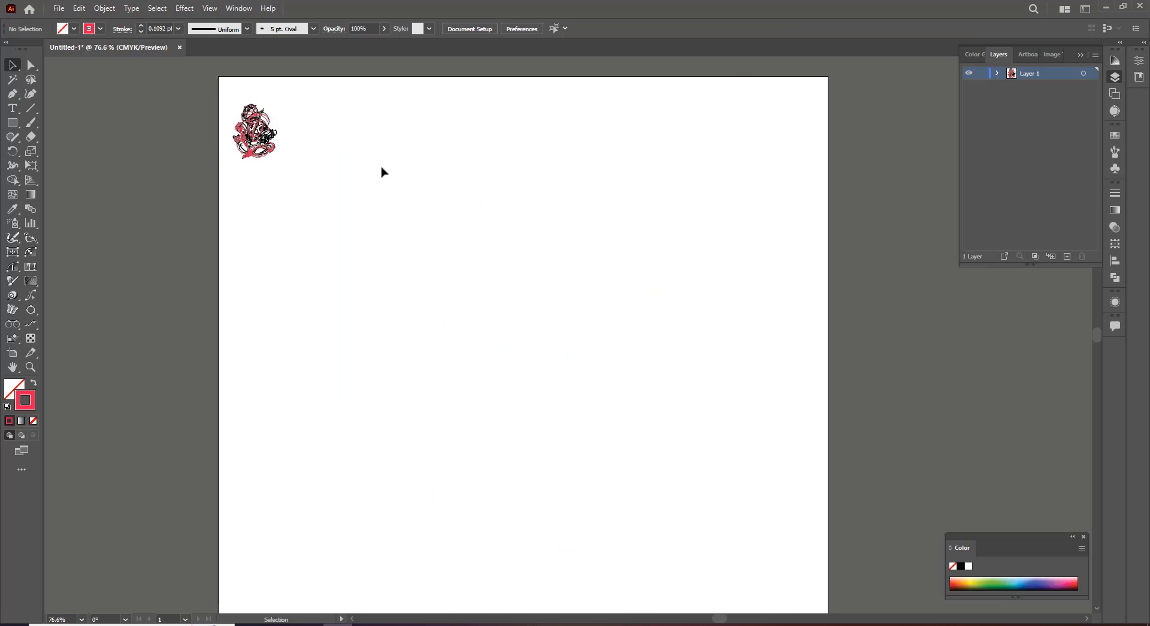
# Step: Set up the Paintbrush with a black stroke and the 5 pt. Oval brush
pyautogui.click(32, 123)
pyautogui.doubleClick(27, 400)
pyautogui.click(528, 301)
pyautogui.click(660, 158)
pyautogui.click(313, 29)
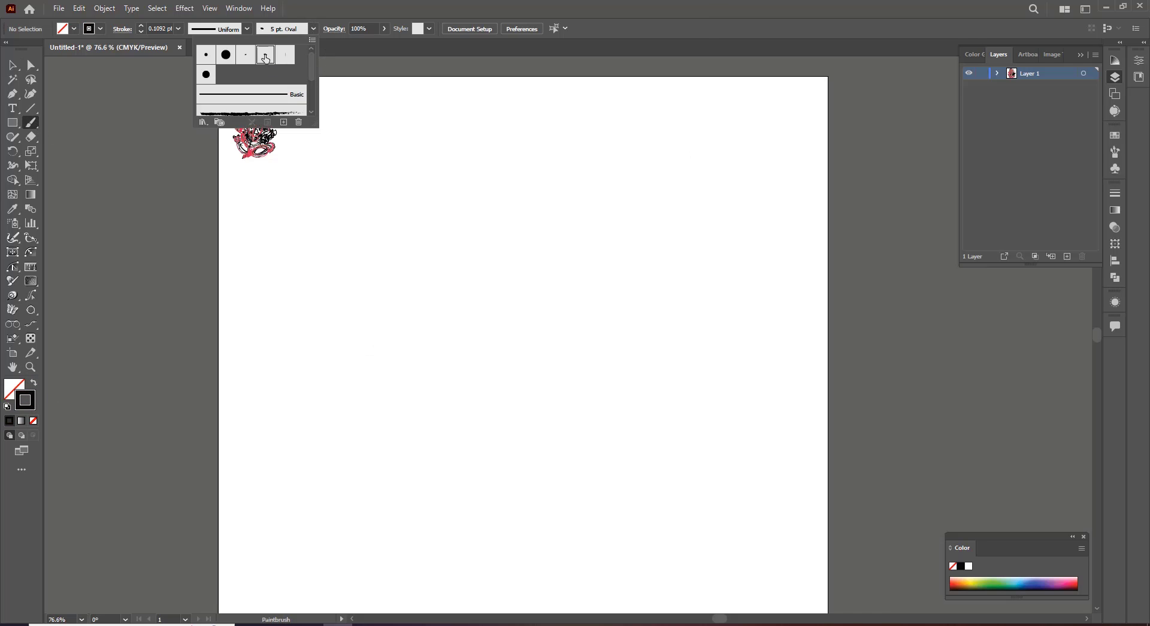
pyautogui.click(265, 56)
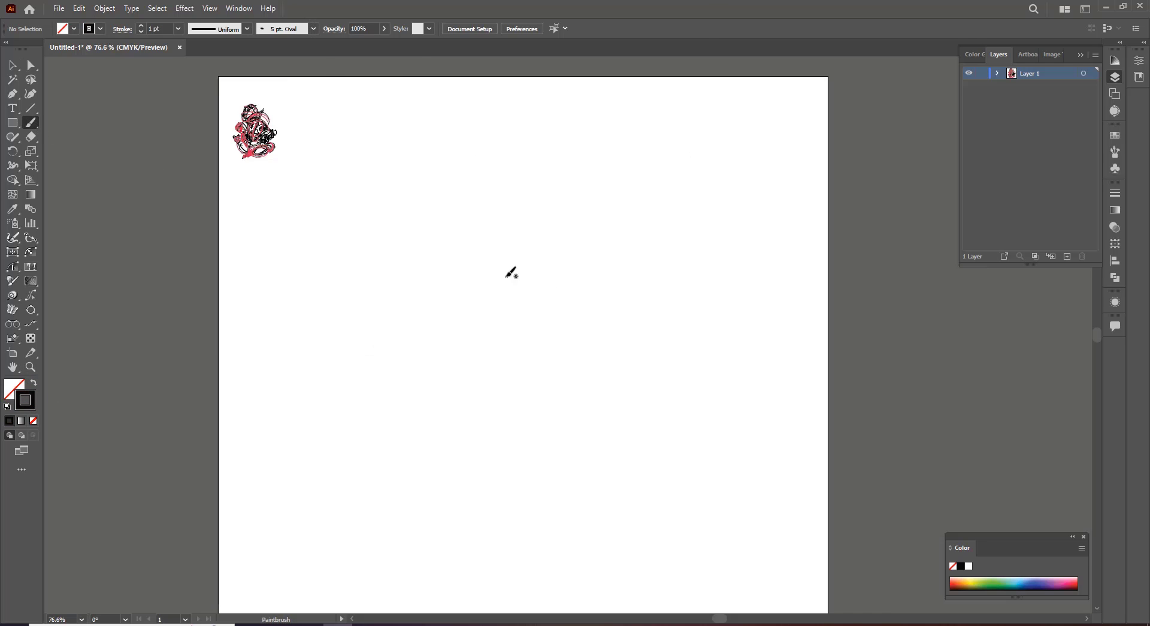
pyautogui.moveTo(499, 264)
pyautogui.mouseDown()
pyautogui.moveTo(532, 293)
pyautogui.moveTo(501, 313)
pyautogui.moveTo(501, 282)
pyautogui.moveTo(482, 274)
pyautogui.moveTo(611, 323)
pyautogui.mouseUp()
pyautogui.press('v')
pyautogui.press('Delete')
# Step: Switch the Paintbrush to the 5 pt. Flat brush
pyautogui.click(313, 29)
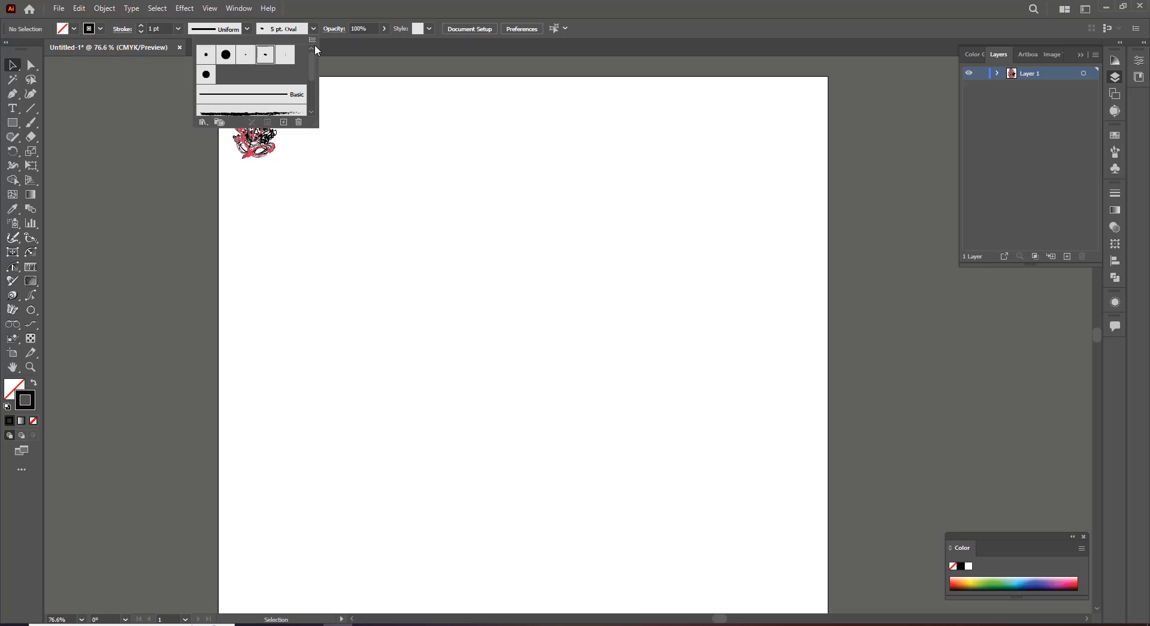
pyautogui.click(290, 62)
pyautogui.press('b')
pyautogui.moveTo(477, 293); pyautogui.dragTo(498, 210)
pyautogui.moveTo(495, 293); pyautogui.dragTo(526, 202)
pyautogui.moveTo(505, 270); pyautogui.dragTo(540, 202)
pyautogui.moveTo(523, 283); pyautogui.dragTo(550, 220)
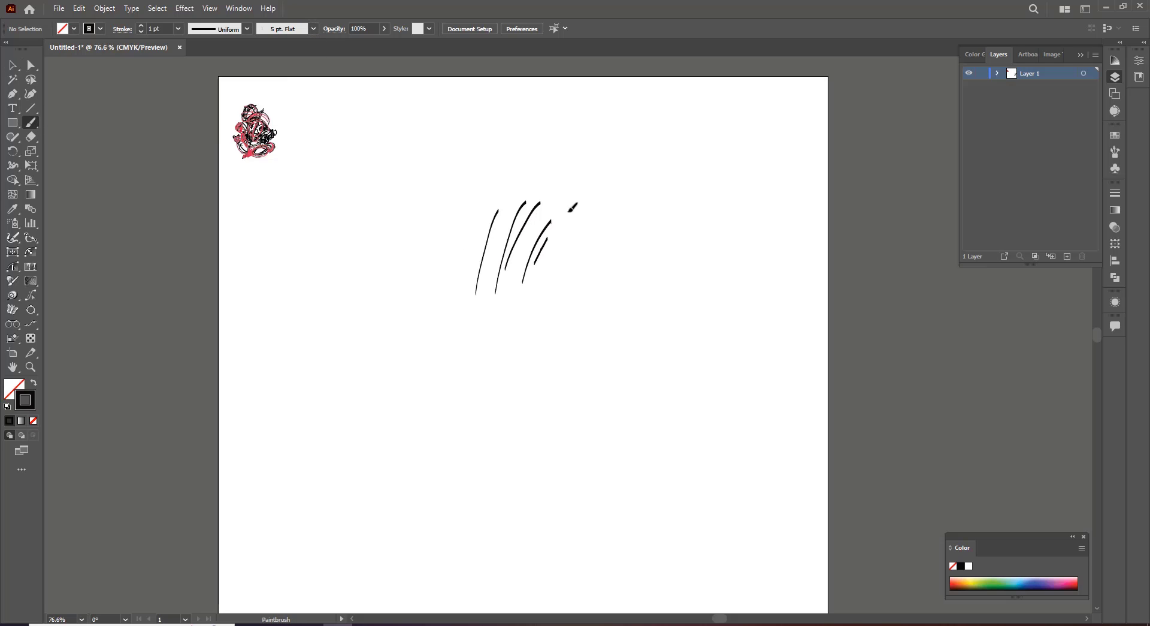
pyautogui.moveTo(534, 262); pyautogui.dragTo(568, 211)
pyautogui.moveTo(547, 274); pyautogui.dragTo(593, 204)
pyautogui.hotkey('ctrl', 'z')
pyautogui.hotkey('ctrl', 'z')
pyautogui.hotkey('ctrl', 'z')
pyautogui.hotkey('ctrl', 'z')
pyautogui.hotkey('ctrl', 'z')
pyautogui.hotkey('ctrl', 'z')
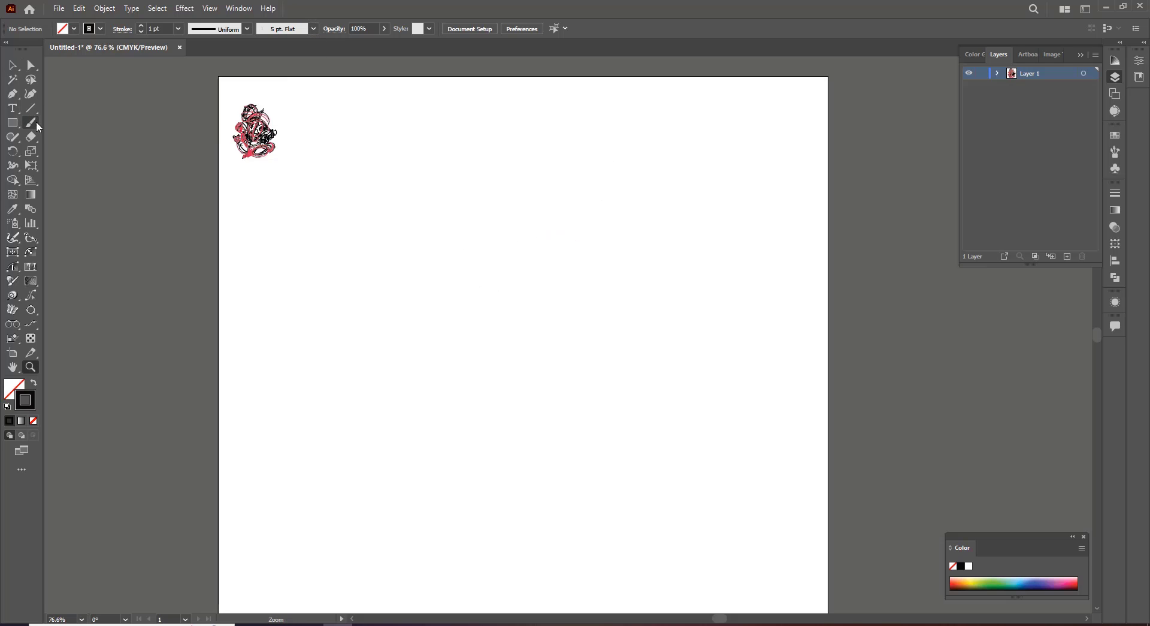
# Step: Draw the left eye with its brow and lashes, plus the U-shaped forehead mark with a dot, near the artboard's middle
pyautogui.moveTo(504, 262)
pyautogui.mouseDown()
pyautogui.moveTo(534, 296)
pyautogui.moveTo(496, 324)
pyautogui.mouseUp()
pyautogui.moveTo(498, 285); pyautogui.dragTo(506, 313)
pyautogui.moveTo(484, 289)
pyautogui.mouseDown()
pyautogui.moveTo(512, 307)
pyautogui.moveTo(495, 288)
pyautogui.mouseUp()
pyautogui.moveTo(483, 274)
pyautogui.mouseDown()
pyautogui.moveTo(508, 299)
pyautogui.moveTo(519, 283)
pyautogui.moveTo(567, 282)
pyautogui.mouseUp()
pyautogui.moveTo(549, 303); pyautogui.dragTo(549, 306)
# Step: Draw the right eye with its brow, pupil and lower lid lines
pyautogui.moveTo(581, 296)
pyautogui.mouseDown()
pyautogui.moveTo(614, 302)
pyautogui.moveTo(613, 317)
pyautogui.moveTo(576, 330)
pyautogui.mouseUp()
pyautogui.moveTo(586, 317)
pyautogui.mouseDown()
pyautogui.moveTo(602, 315)
pyautogui.moveTo(595, 323)
pyautogui.mouseUp()
pyautogui.moveTo(573, 327)
pyautogui.mouseDown()
pyautogui.moveTo(606, 308)
pyautogui.moveTo(596, 339)
pyautogui.mouseUp()
pyautogui.moveTo(574, 331); pyautogui.dragTo(584, 347)
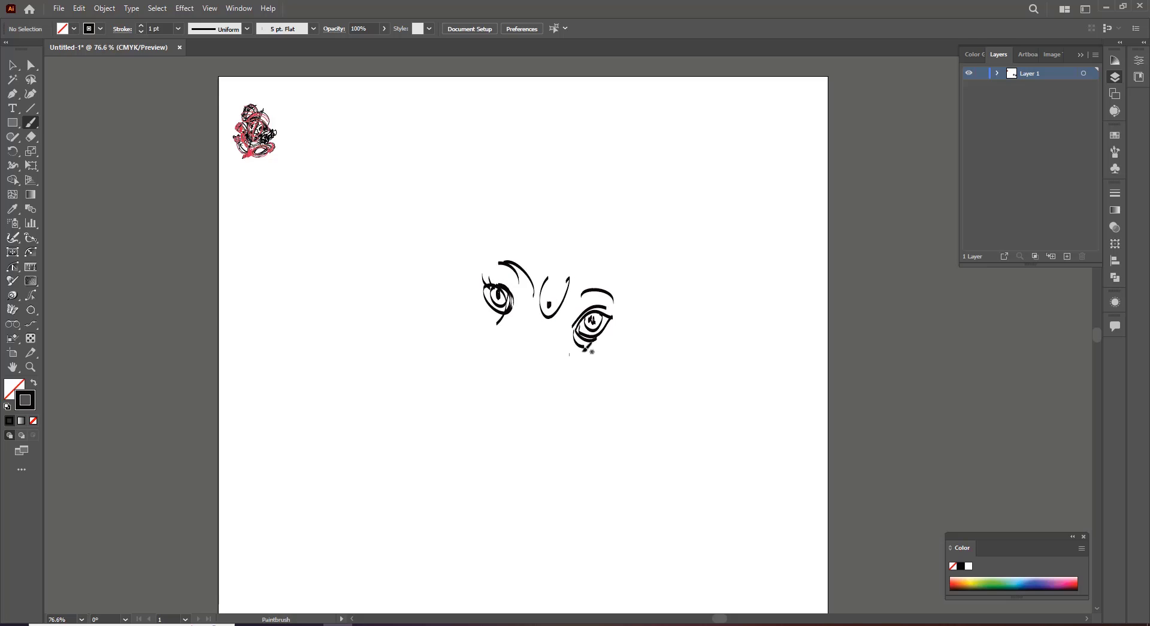
# Step: Draw the right cheek contour, both tusks and the curled trunk below the eyes
pyautogui.moveTo(589, 268)
pyautogui.mouseDown()
pyautogui.moveTo(574, 384)
pyautogui.moveTo(559, 380)
pyautogui.mouseUp()
pyautogui.moveTo(554, 384); pyautogui.dragTo(580, 393)
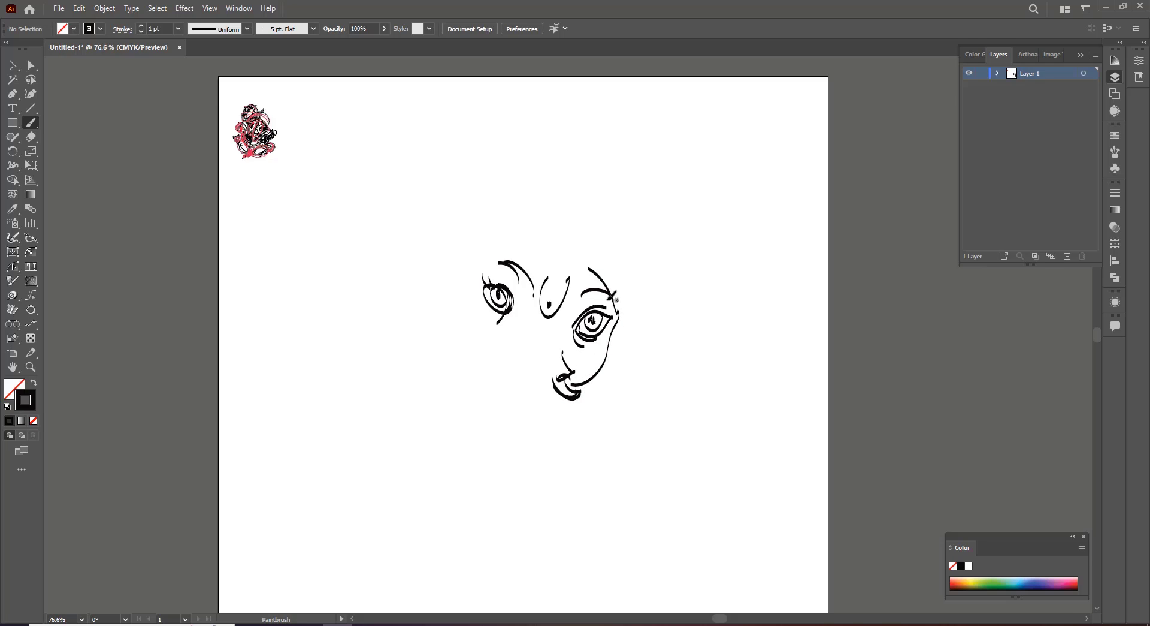
pyautogui.moveTo(492, 343); pyautogui.dragTo(494, 358)
pyautogui.moveTo(502, 350)
pyautogui.mouseDown()
pyautogui.moveTo(494, 370)
pyautogui.moveTo(530, 447)
pyautogui.moveTo(552, 350)
pyautogui.mouseUp()
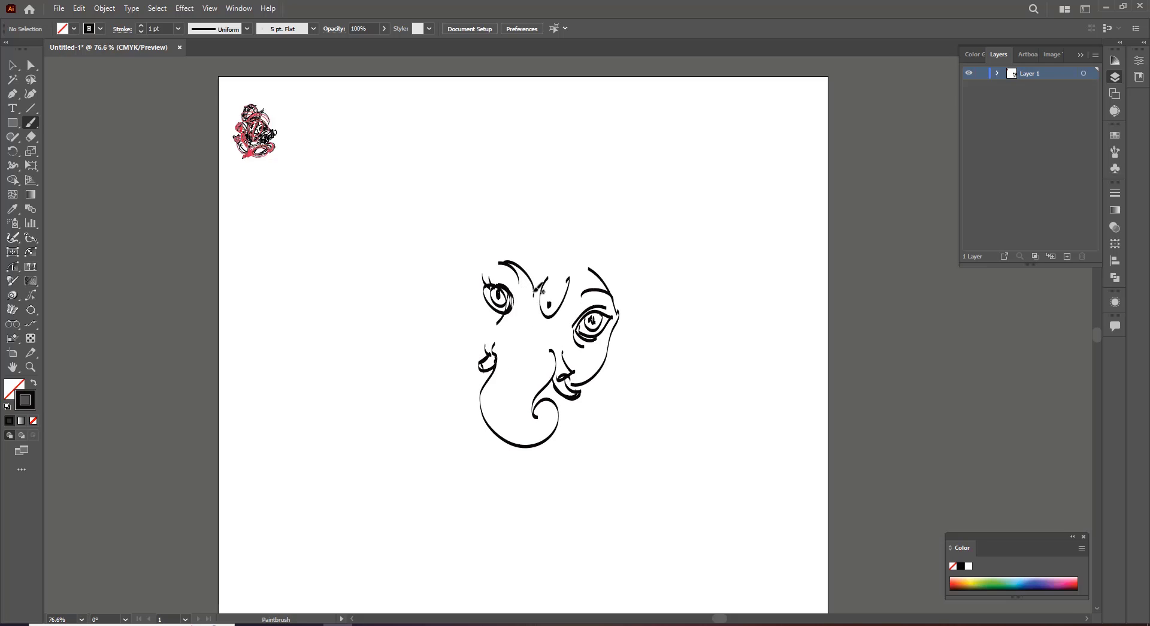
# Step: Set the stroke opacity to 50% and shade the trunk with short curved grey wrinkle strokes along its length and lower curve
pyautogui.click(384, 28)
pyautogui.moveTo(384, 43); pyautogui.dragTo(372, 46)
pyautogui.moveTo(526, 346)
pyautogui.mouseDown()
pyautogui.moveTo(500, 432)
pyautogui.moveTo(546, 448)
pyautogui.moveTo(527, 365)
pyautogui.mouseUp()
pyautogui.moveTo(515, 353); pyautogui.dragTo(536, 367)
pyautogui.moveTo(508, 371)
pyautogui.mouseDown()
pyautogui.moveTo(523, 379)
pyautogui.moveTo(509, 393)
pyautogui.mouseUp()
pyautogui.moveTo(498, 391)
pyautogui.mouseDown()
pyautogui.moveTo(512, 397)
pyautogui.moveTo(505, 405)
pyautogui.mouseUp()
pyautogui.moveTo(487, 412); pyautogui.dragTo(511, 420)
pyautogui.moveTo(498, 431); pyautogui.dragTo(518, 421)
pyautogui.moveTo(488, 415); pyautogui.dragTo(531, 424)
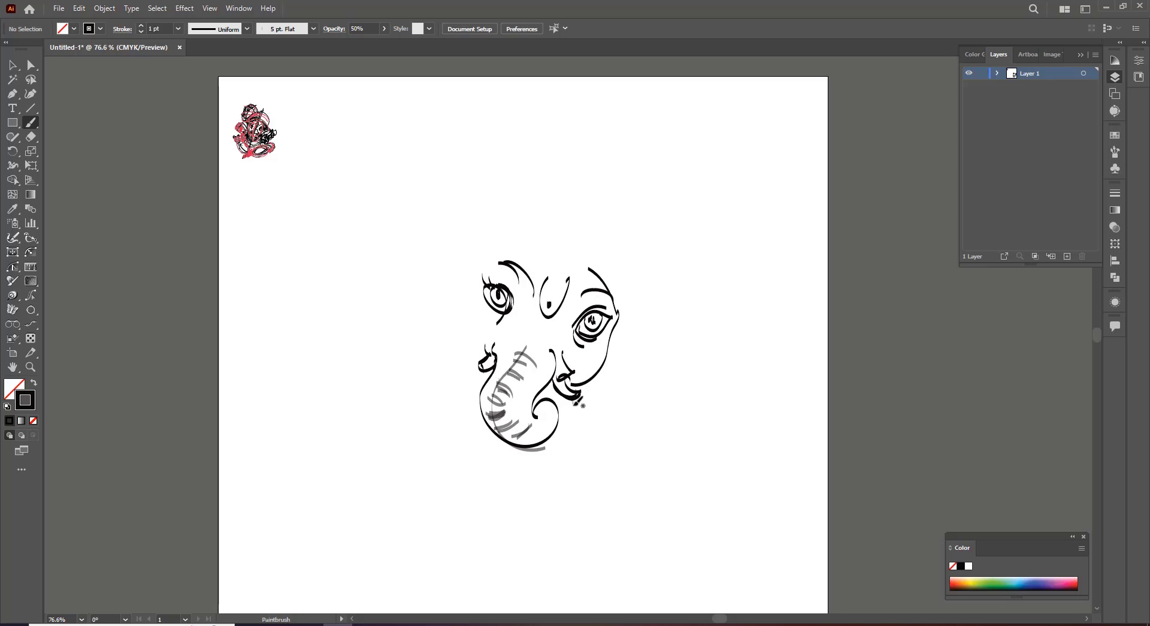
pyautogui.moveTo(525, 348)
pyautogui.mouseDown()
pyautogui.moveTo(505, 374)
pyautogui.moveTo(546, 430)
pyautogui.moveTo(536, 404)
pyautogui.mouseUp()
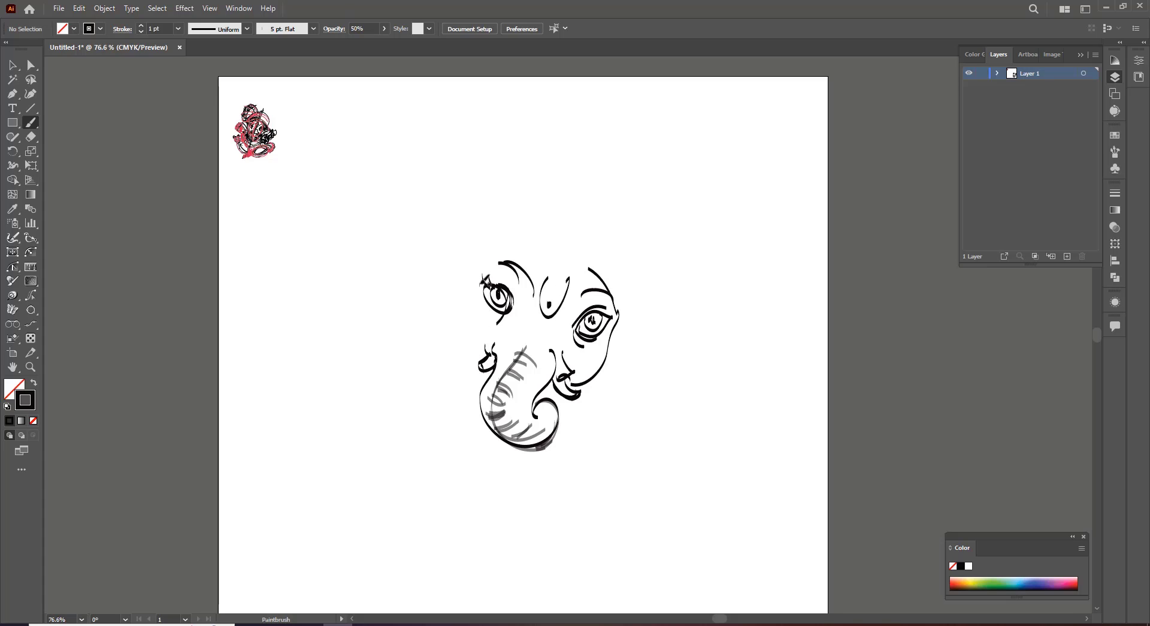
# Step: Set the opacity to 89%, draw the left cheek contour down to the tusk and darken the outline of the right eye
pyautogui.moveTo(484, 275); pyautogui.dragTo(484, 361)
pyautogui.moveTo(577, 328); pyautogui.dragTo(611, 317)
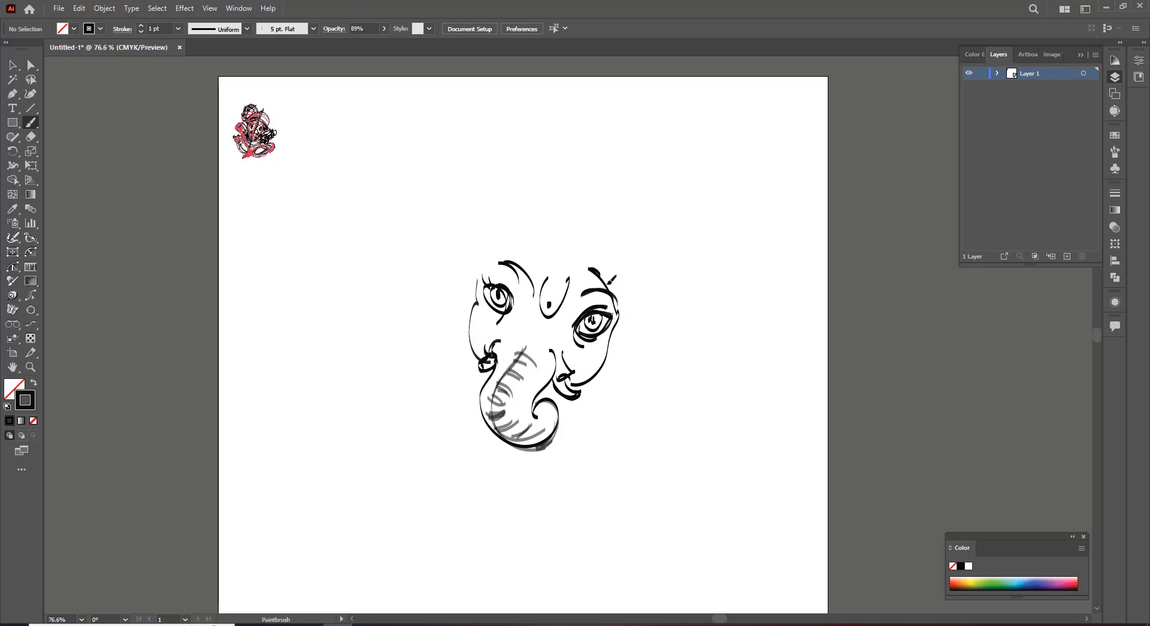
# Step: Draw the turban's right side with curved bands, a row of small beads, a scalloped outline and hatching above the ear
pyautogui.moveTo(592, 269); pyautogui.dragTo(619, 330)
pyautogui.moveTo(600, 258); pyautogui.dragTo(629, 314)
pyautogui.moveTo(598, 250); pyautogui.dragTo(655, 292)
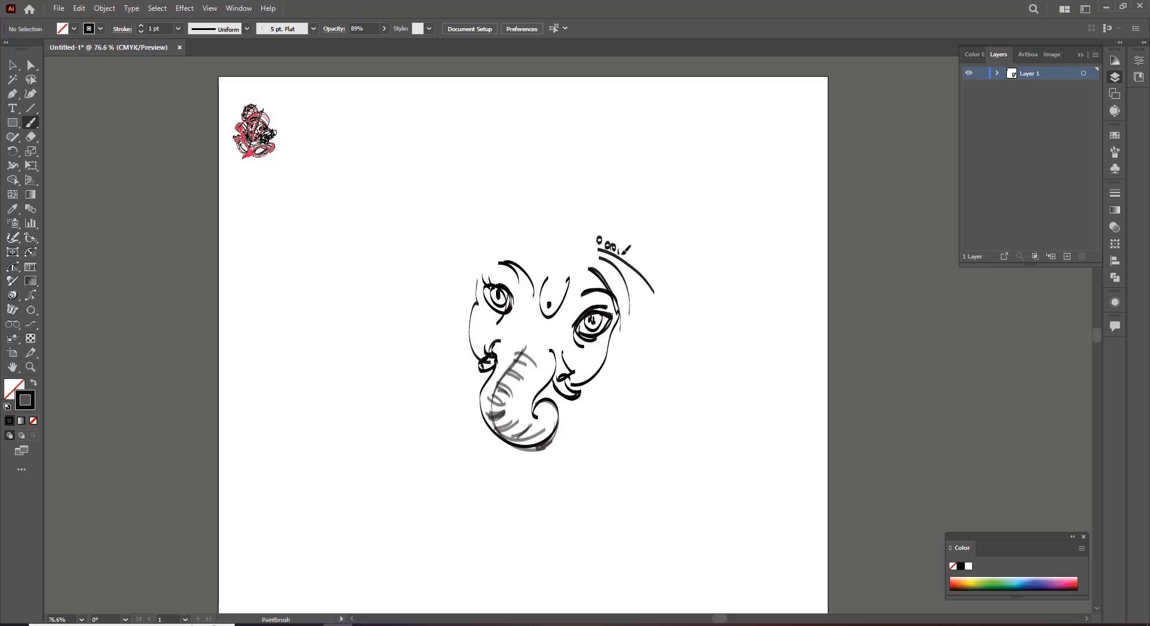
pyautogui.moveTo(623, 252)
pyautogui.mouseDown()
pyautogui.moveTo(653, 282)
pyautogui.moveTo(656, 216)
pyautogui.moveTo(599, 187)
pyautogui.mouseUp()
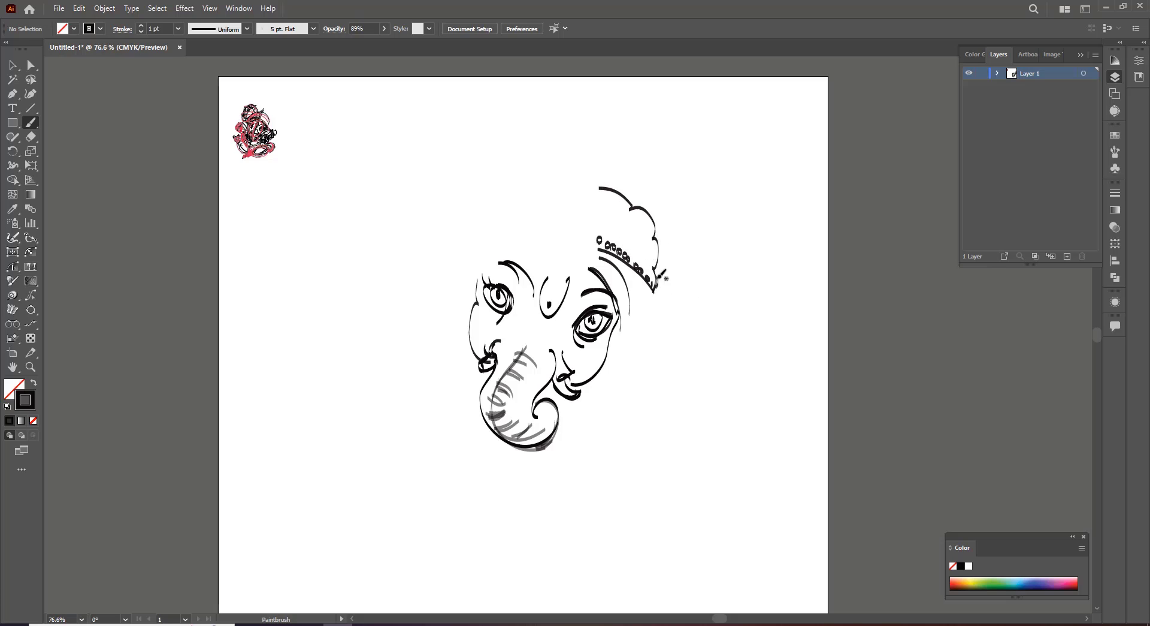
pyautogui.moveTo(633, 300)
pyautogui.mouseDown()
pyautogui.moveTo(626, 323)
pyautogui.moveTo(645, 312)
pyautogui.mouseUp()
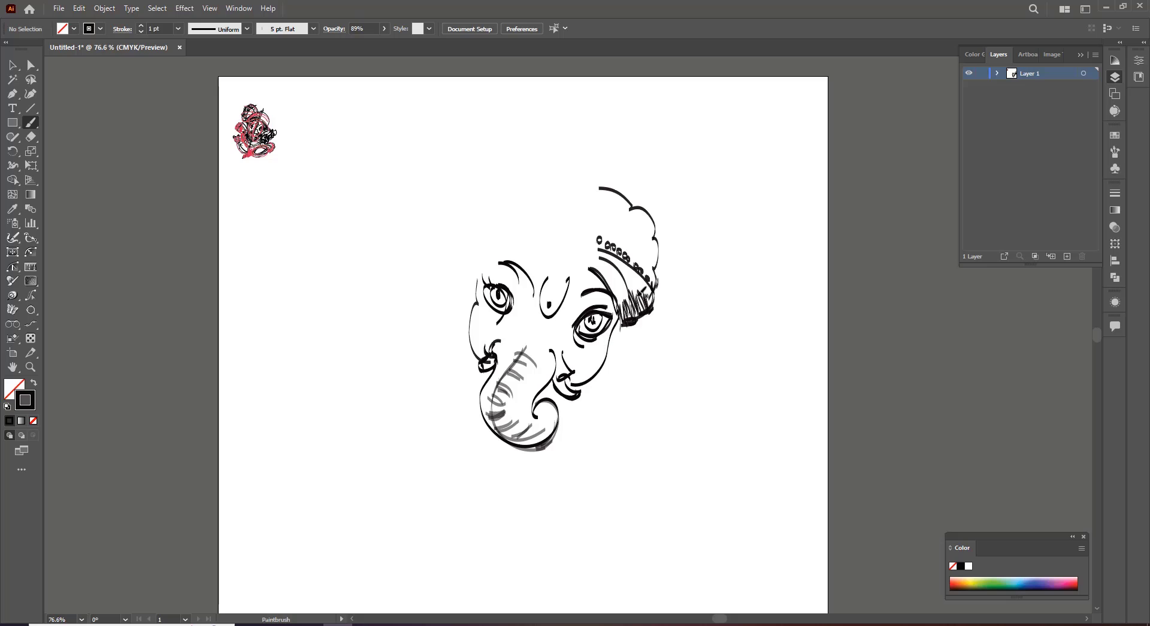
# Step: Draw a teardrop jewel at the turban's front, surrounded by petal and leaf ornaments rising to the turban's upper edge
pyautogui.moveTo(598, 221)
pyautogui.mouseDown()
pyautogui.moveTo(565, 268)
pyautogui.moveTo(584, 216)
pyautogui.moveTo(579, 233)
pyautogui.moveTo(554, 227)
pyautogui.moveTo(564, 254)
pyautogui.mouseUp()
pyautogui.moveTo(592, 216); pyautogui.dragTo(597, 210)
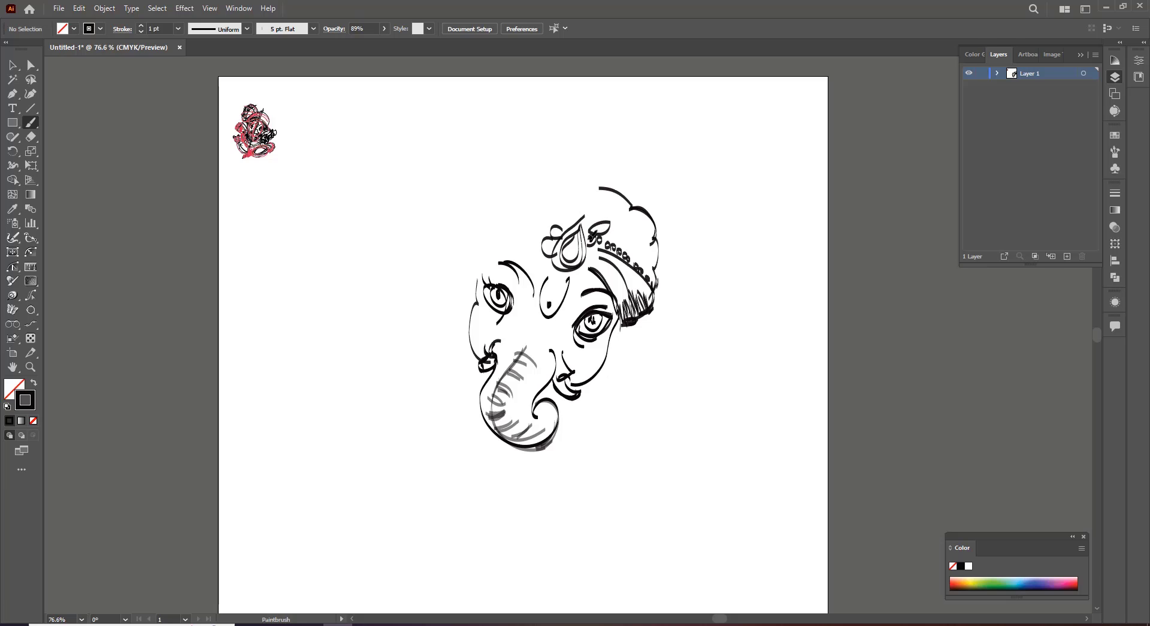
pyautogui.moveTo(593, 226)
pyautogui.mouseDown()
pyautogui.moveTo(564, 207)
pyautogui.moveTo(574, 223)
pyautogui.mouseUp()
pyautogui.moveTo(572, 214)
pyautogui.mouseDown()
pyautogui.moveTo(581, 207)
pyautogui.moveTo(612, 224)
pyautogui.moveTo(592, 218)
pyautogui.mouseUp()
pyautogui.moveTo(581, 219)
pyautogui.mouseDown()
pyautogui.moveTo(591, 201)
pyautogui.moveTo(582, 223)
pyautogui.mouseUp()
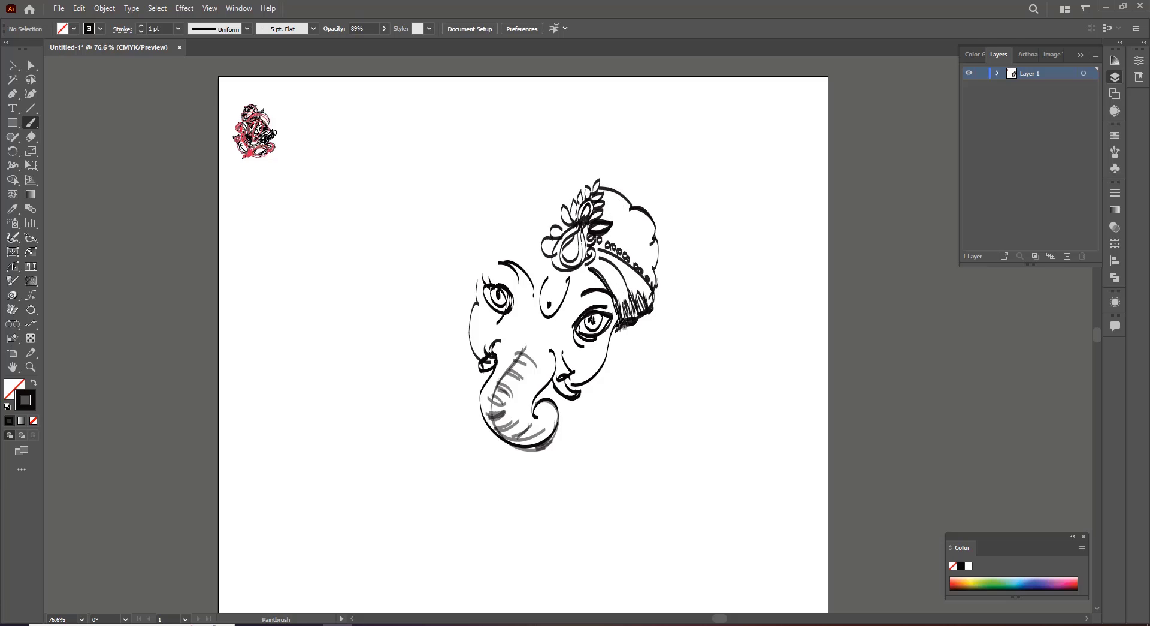
# Step: Draw the turban's left side with sweeping curved bands from the temple to the jewel and a row of small beads
pyautogui.moveTo(652, 300); pyautogui.dragTo(662, 280)
pyautogui.moveTo(463, 254)
pyautogui.mouseDown()
pyautogui.moveTo(580, 173)
pyautogui.moveTo(590, 178)
pyautogui.moveTo(464, 253)
pyautogui.moveTo(563, 227)
pyautogui.mouseUp()
pyautogui.moveTo(470, 269); pyautogui.dragTo(529, 233)
pyautogui.moveTo(474, 268); pyautogui.dragTo(550, 246)
pyautogui.moveTo(468, 262); pyautogui.dragTo(477, 241)
pyautogui.moveTo(472, 255)
pyautogui.mouseDown()
pyautogui.moveTo(486, 234)
pyautogui.moveTo(589, 178)
pyautogui.mouseUp()
pyautogui.moveTo(526, 216); pyautogui.dragTo(535, 210)
pyautogui.moveTo(539, 204); pyautogui.dragTo(548, 202)
pyautogui.moveTo(551, 199); pyautogui.dragTo(572, 192)
pyautogui.moveTo(528, 210); pyautogui.dragTo(534, 213)
pyautogui.moveTo(523, 217); pyautogui.dragTo(519, 223)
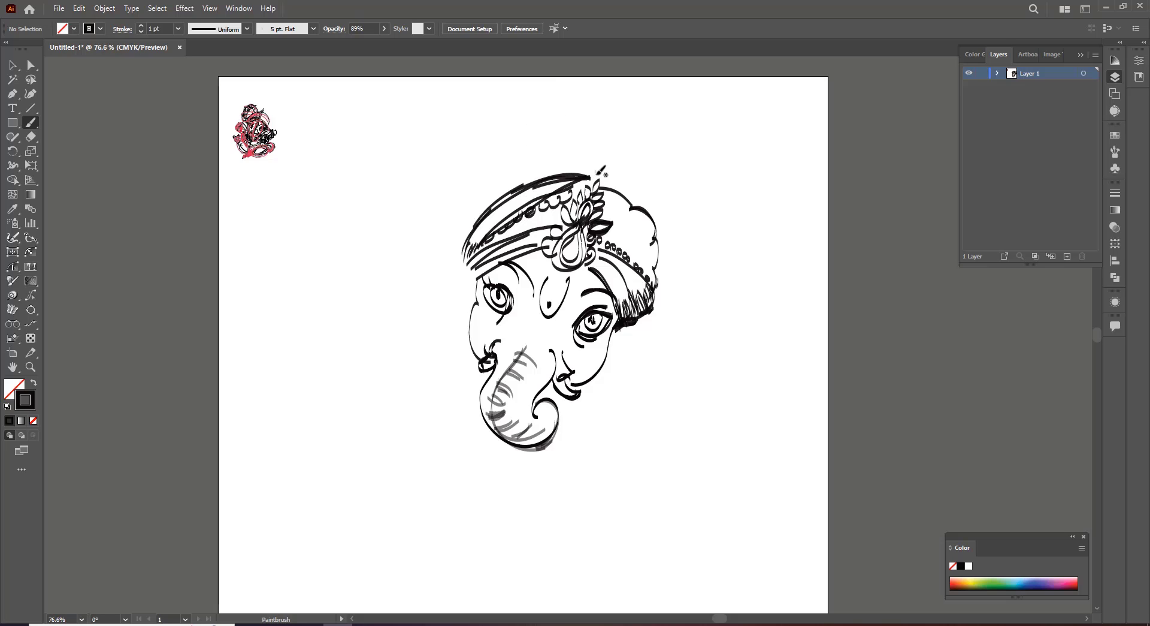
# Step: Draw a fan-shaped plume with a scalloped edge rising from the jewel and thicken the turban's upper edge beside it
pyautogui.moveTo(597, 175)
pyautogui.mouseDown()
pyautogui.moveTo(611, 130)
pyautogui.moveTo(642, 149)
pyautogui.moveTo(600, 178)
pyautogui.mouseUp()
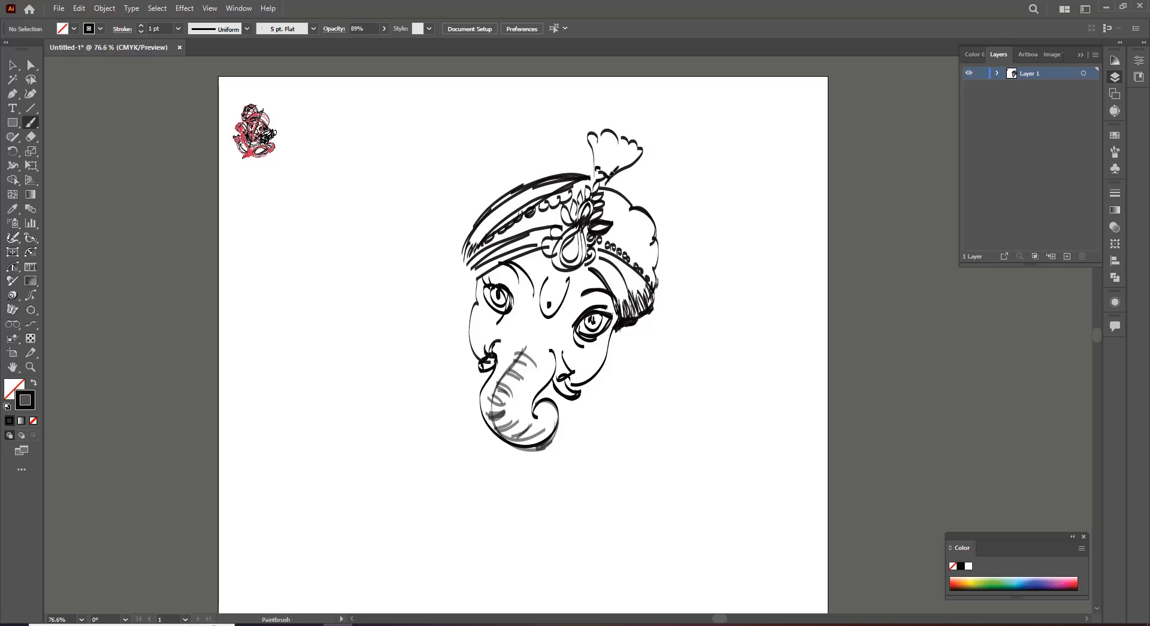
pyautogui.moveTo(589, 136); pyautogui.dragTo(589, 187)
pyautogui.moveTo(554, 186); pyautogui.dragTo(591, 178)
pyautogui.moveTo(616, 191); pyautogui.dragTo(629, 209)
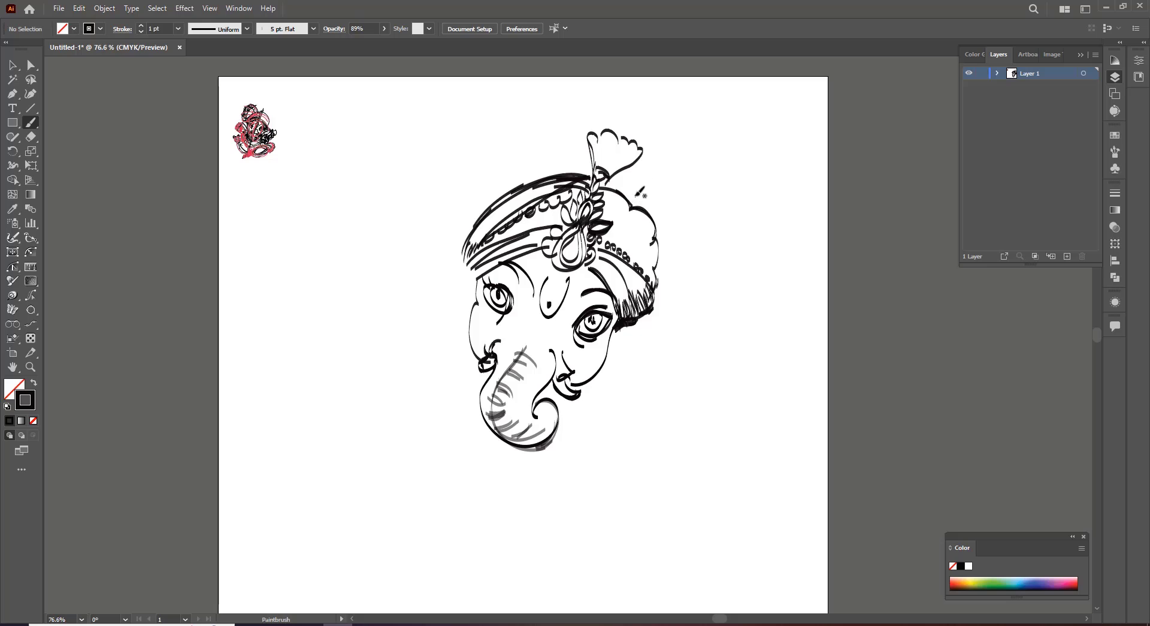
# Step: Draw both ears with inner fold lines, joining them to the cheeks, and thicken the left cheek contour
pyautogui.moveTo(484, 287)
pyautogui.mouseDown()
pyautogui.moveTo(469, 336)
pyautogui.moveTo(487, 358)
pyautogui.moveTo(505, 355)
pyautogui.mouseUp()
pyautogui.moveTo(486, 275)
pyautogui.mouseDown()
pyautogui.moveTo(409, 281)
pyautogui.moveTo(471, 351)
pyautogui.mouseUp()
pyautogui.moveTo(446, 308); pyautogui.dragTo(469, 311)
pyautogui.moveTo(437, 294)
pyautogui.mouseDown()
pyautogui.moveTo(470, 300)
pyautogui.moveTo(473, 286)
pyautogui.moveTo(471, 348)
pyautogui.mouseUp()
pyautogui.moveTo(621, 325)
pyautogui.mouseDown()
pyautogui.moveTo(665, 329)
pyautogui.moveTo(636, 384)
pyautogui.moveTo(593, 395)
pyautogui.mouseUp()
pyautogui.moveTo(632, 351)
pyautogui.mouseDown()
pyautogui.moveTo(614, 360)
pyautogui.moveTo(642, 346)
pyautogui.mouseUp()
pyautogui.moveTo(622, 349); pyautogui.dragTo(671, 341)
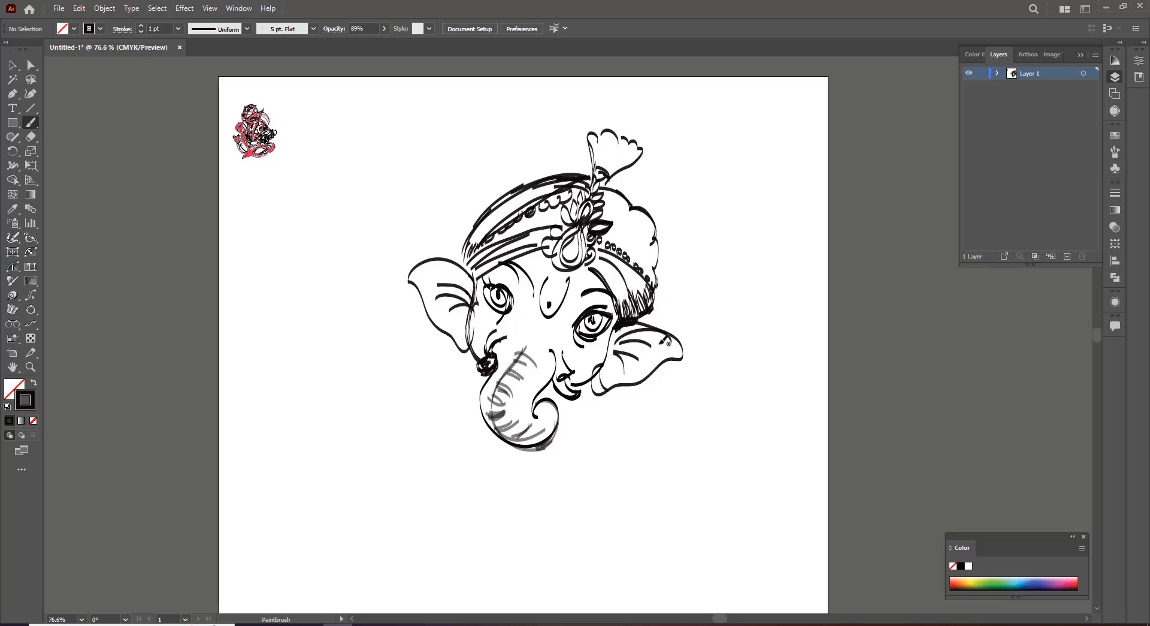
pyautogui.moveTo(478, 303); pyautogui.dragTo(478, 358)
# Step: Add curved fold lines to the turban's right side and short vein strokes inside the plume
pyautogui.moveTo(613, 230); pyautogui.dragTo(657, 259)
pyautogui.moveTo(625, 241)
pyautogui.mouseDown()
pyautogui.moveTo(654, 267)
pyautogui.moveTo(656, 245)
pyautogui.mouseUp()
pyautogui.moveTo(613, 205)
pyautogui.mouseDown()
pyautogui.moveTo(646, 212)
pyautogui.moveTo(629, 219)
pyautogui.mouseUp()
pyautogui.moveTo(613, 203)
pyautogui.mouseDown()
pyautogui.moveTo(632, 205)
pyautogui.moveTo(607, 185)
pyautogui.mouseUp()
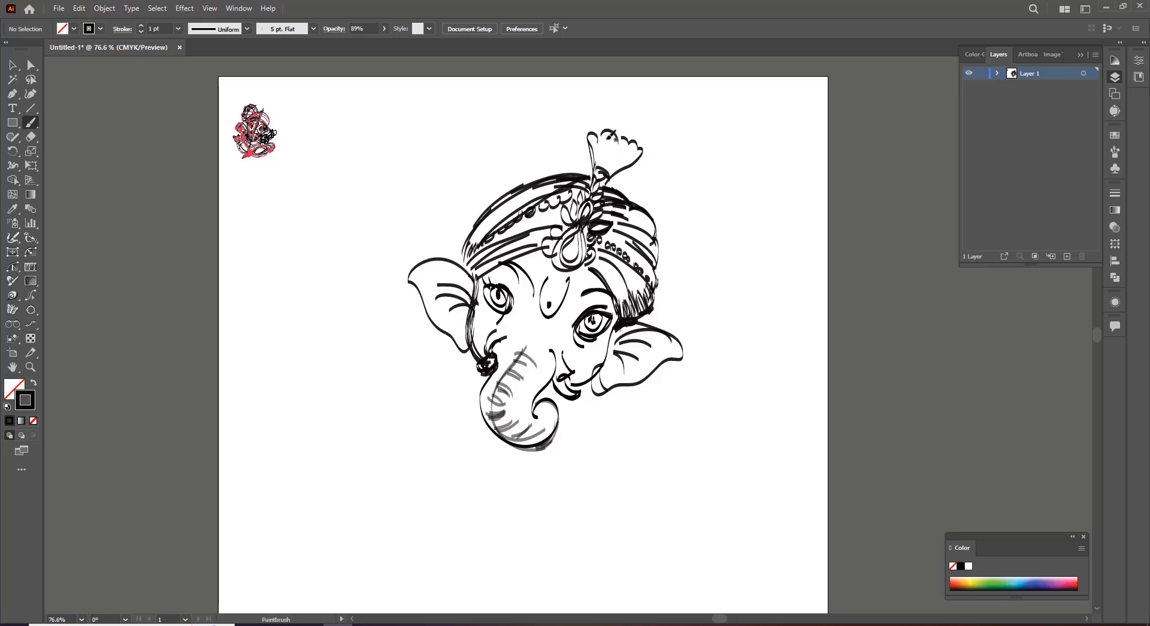
pyautogui.moveTo(604, 142); pyautogui.dragTo(601, 153)
pyautogui.moveTo(611, 140); pyautogui.dragTo(606, 154)
pyautogui.moveTo(617, 142); pyautogui.dragTo(597, 177)
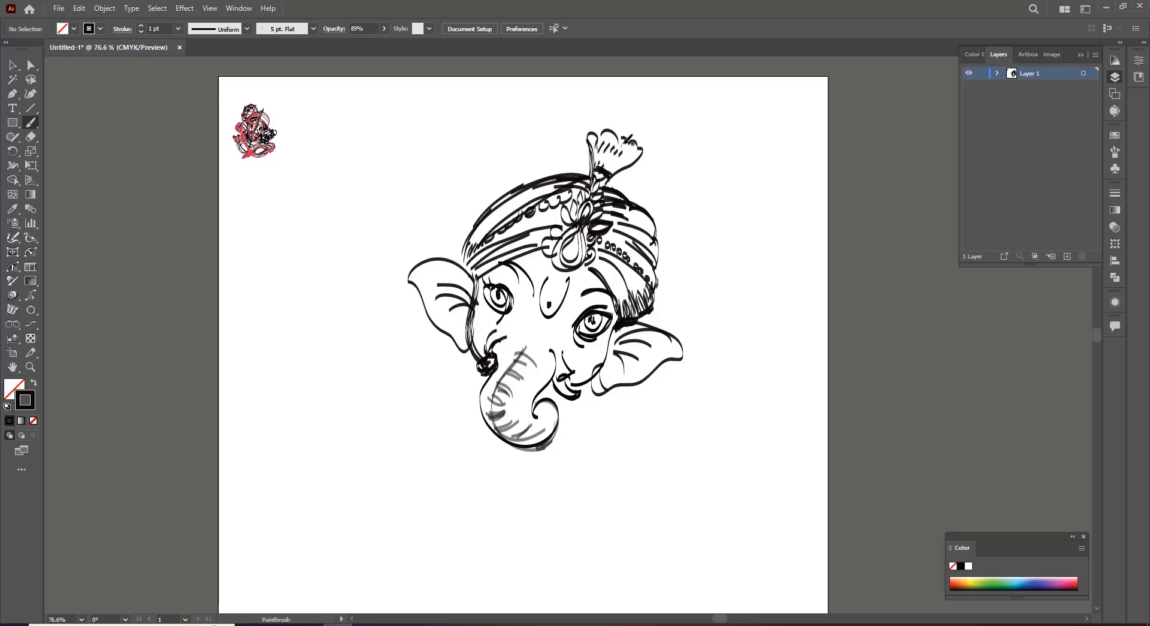
# Step: Set the opacity to 36% and shade the inner parts of both ears with grey strokes
pyautogui.moveTo(476, 240); pyautogui.dragTo(486, 273)
pyautogui.moveTo(417, 271)
pyautogui.mouseDown()
pyautogui.moveTo(471, 295)
pyautogui.moveTo(471, 343)
pyautogui.mouseUp()
pyautogui.moveTo(450, 296)
pyautogui.mouseDown()
pyautogui.moveTo(461, 314)
pyautogui.moveTo(460, 300)
pyautogui.mouseUp()
pyautogui.moveTo(443, 272); pyautogui.dragTo(455, 276)
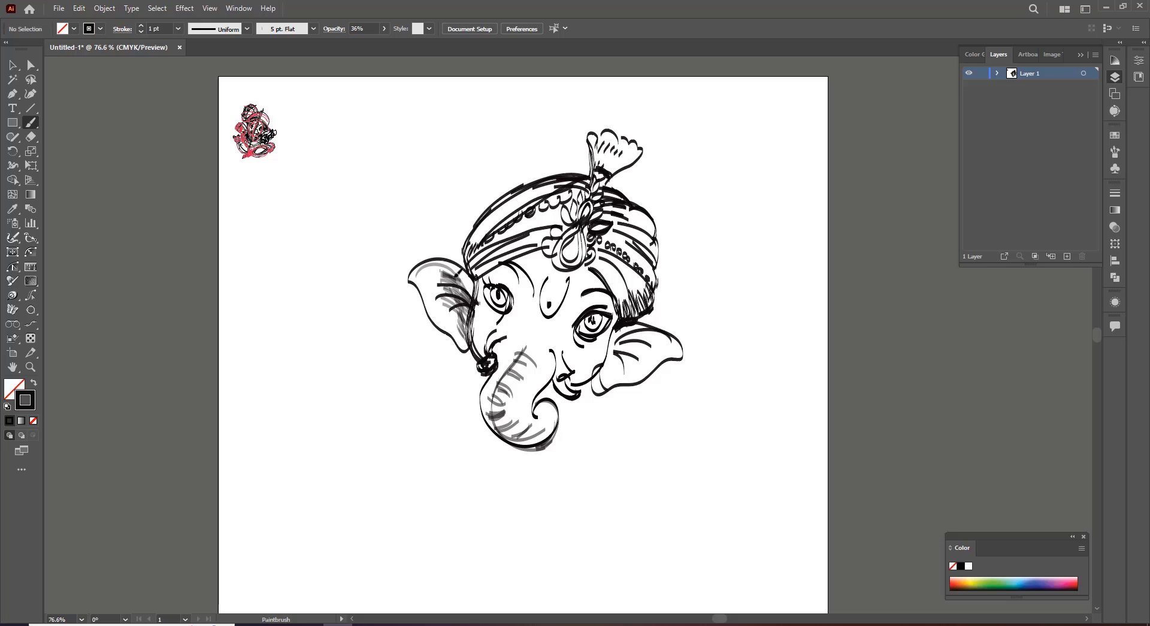
pyautogui.moveTo(642, 335)
pyautogui.mouseDown()
pyautogui.moveTo(611, 354)
pyautogui.moveTo(604, 384)
pyautogui.moveTo(622, 358)
pyautogui.mouseUp()
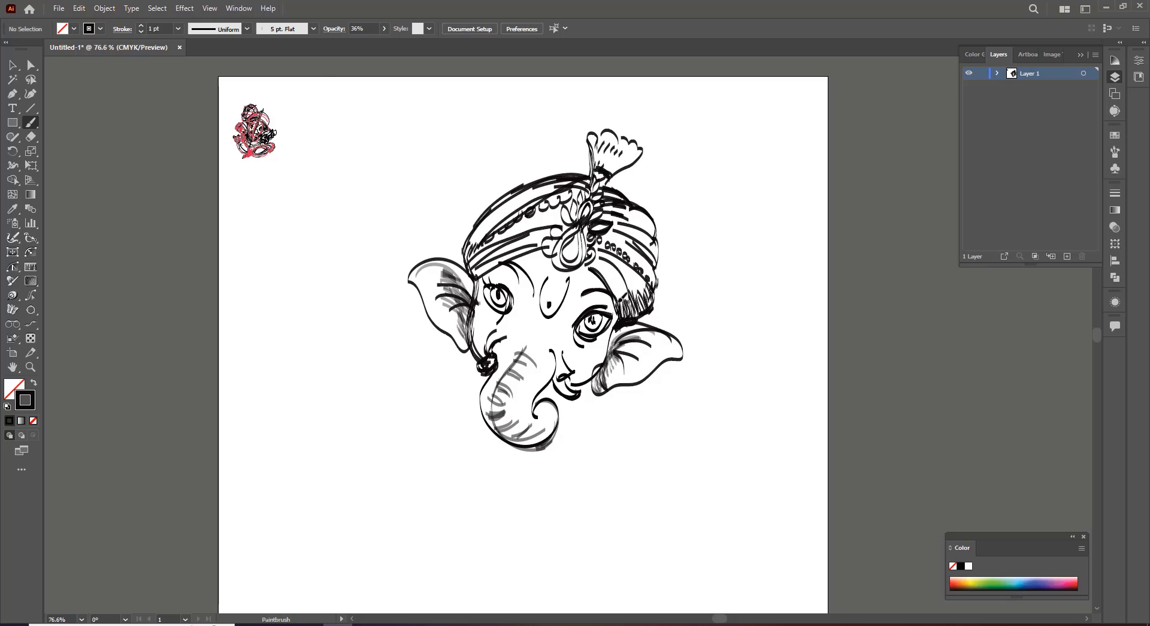
# Step: Shade the turban's right and left sides, its upper bands and the irises of the eyes with translucent grey strokes
pyautogui.moveTo(631, 312); pyautogui.dragTo(643, 289)
pyautogui.moveTo(662, 247); pyautogui.dragTo(644, 218)
pyautogui.moveTo(480, 220)
pyautogui.mouseDown()
pyautogui.moveTo(476, 251)
pyautogui.moveTo(508, 276)
pyautogui.mouseUp()
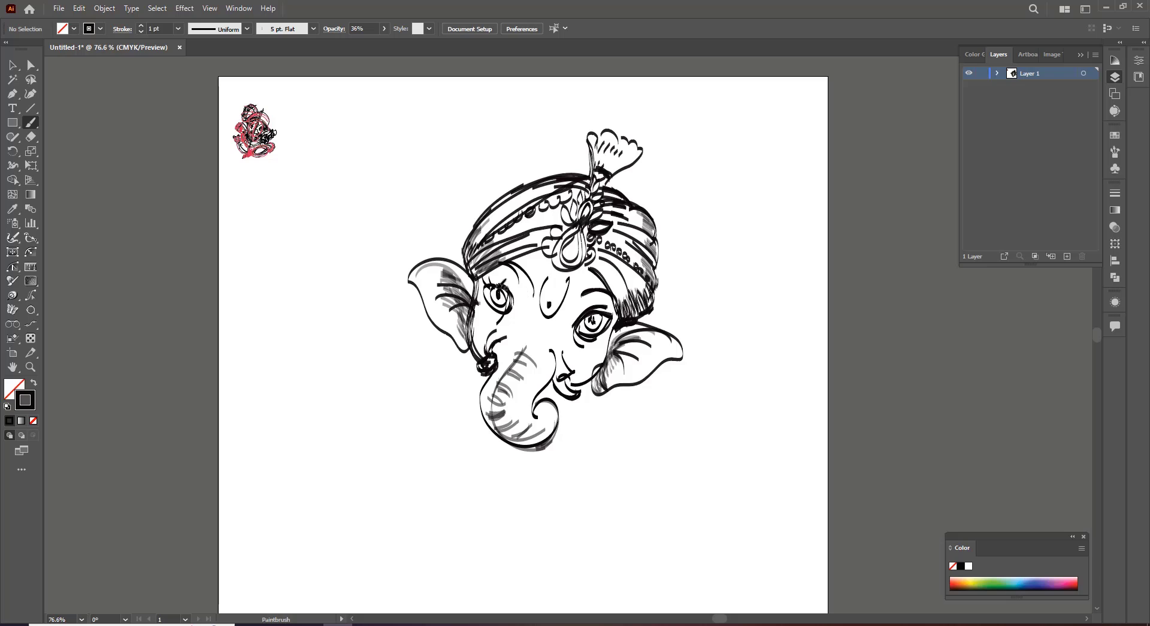
pyautogui.moveTo(496, 291); pyautogui.dragTo(516, 300)
pyautogui.moveTo(468, 247); pyautogui.dragTo(489, 222)
pyautogui.moveTo(477, 231); pyautogui.dragTo(506, 201)
pyautogui.moveTo(465, 252); pyautogui.dragTo(481, 221)
pyautogui.moveTo(493, 207)
pyautogui.mouseDown()
pyautogui.moveTo(518, 190)
pyautogui.moveTo(583, 169)
pyautogui.moveTo(555, 185)
pyautogui.mouseUp()
pyautogui.moveTo(534, 194); pyautogui.dragTo(567, 184)
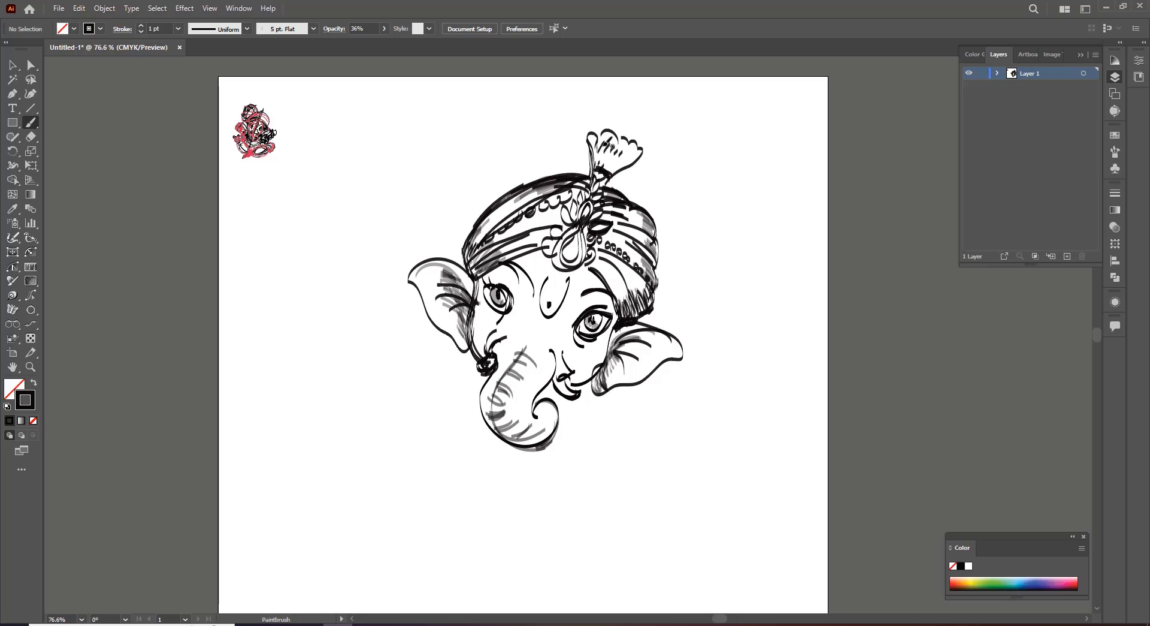
# Step: Shade the plume and its base down to the jewel with short translucent strokes
pyautogui.moveTo(595, 141); pyautogui.dragTo(598, 154)
pyautogui.moveTo(602, 142); pyautogui.dragTo(600, 154)
pyautogui.moveTo(617, 144); pyautogui.dragTo(615, 160)
pyautogui.moveTo(637, 151); pyautogui.dragTo(606, 171)
pyautogui.moveTo(604, 164)
pyautogui.mouseDown()
pyautogui.moveTo(612, 137)
pyautogui.moveTo(592, 139)
pyautogui.moveTo(550, 180)
pyautogui.moveTo(582, 188)
pyautogui.mouseUp()
pyautogui.moveTo(580, 189); pyautogui.dragTo(574, 199)
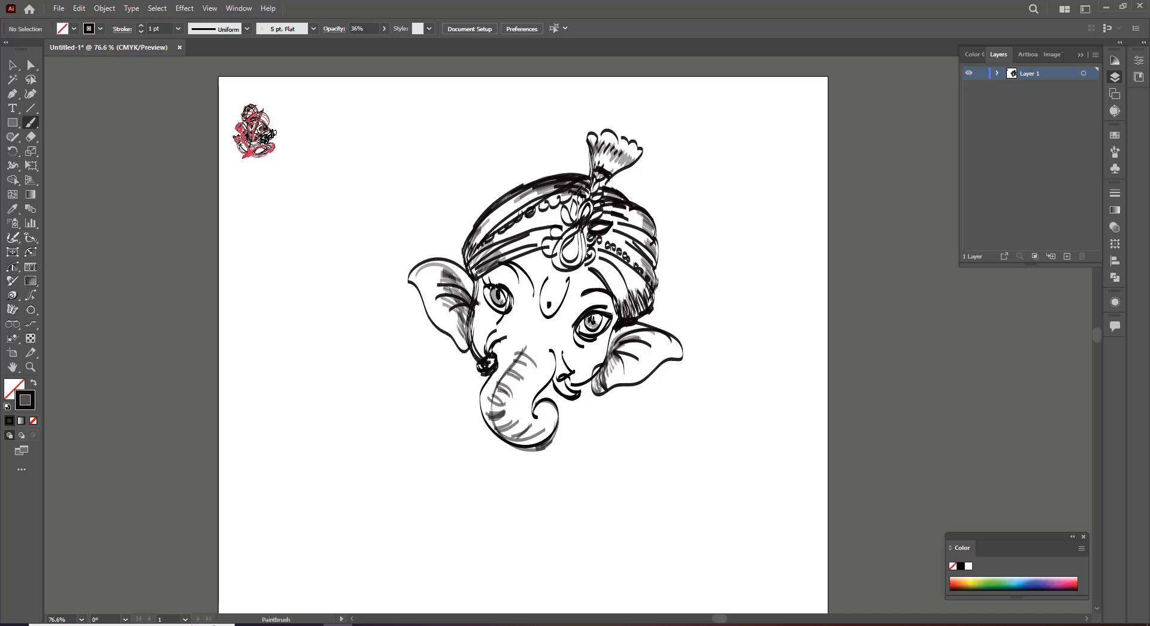
# Step: Deepen the grey shading on the hatched area above the right ear and along the turban's right folds
pyautogui.moveTo(624, 292); pyautogui.dragTo(618, 314)
pyautogui.moveTo(631, 293); pyautogui.dragTo(630, 315)
pyautogui.moveTo(647, 297)
pyautogui.mouseDown()
pyautogui.moveTo(639, 314)
pyautogui.moveTo(645, 293)
pyautogui.mouseUp()
pyautogui.moveTo(644, 244)
pyautogui.mouseDown()
pyautogui.moveTo(660, 226)
pyautogui.moveTo(626, 198)
pyautogui.mouseUp()
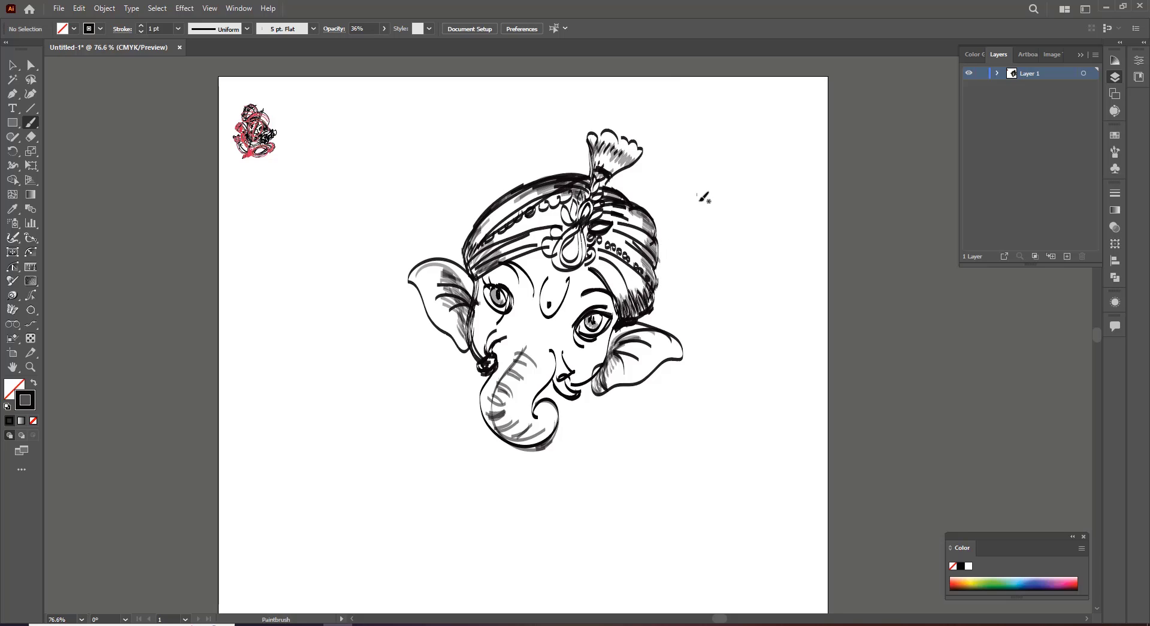
# Step: Add curved grey wrinkle strokes across the top of the trunk between the eyes and shade the right tusk
pyautogui.moveTo(532, 328); pyautogui.dragTo(558, 321)
pyautogui.moveTo(530, 336); pyautogui.dragTo(561, 334)
pyautogui.moveTo(527, 351); pyautogui.dragTo(561, 342)
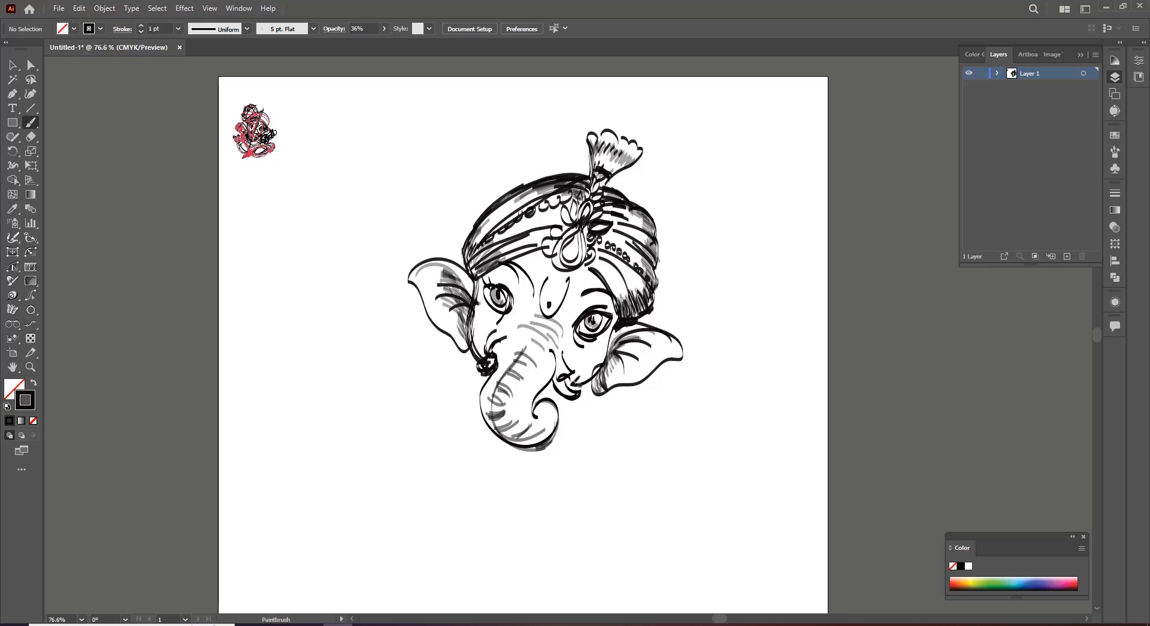
pyautogui.moveTo(556, 385); pyautogui.dragTo(577, 391)
# Step: Set the opacity to 100% and draw the shoulder lines beside the trunk and the rounded belly outline below it
pyautogui.moveTo(480, 317); pyautogui.dragTo(478, 357)
pyautogui.moveTo(479, 364)
pyautogui.mouseDown()
pyautogui.moveTo(498, 442)
pyautogui.moveTo(478, 450)
pyautogui.moveTo(474, 492)
pyautogui.moveTo(550, 496)
pyautogui.moveTo(602, 461)
pyautogui.mouseUp()
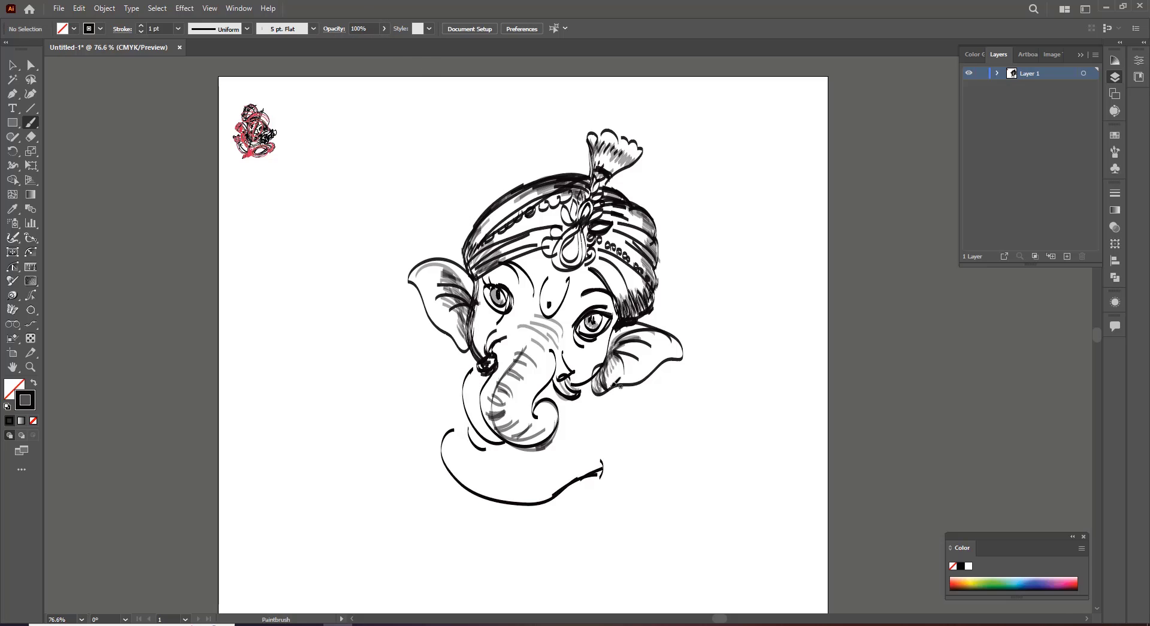
# Step: Draw the right arm and hand with curled fingers and a beaded bracelet below the right ear, and thicken the ear's outline
pyautogui.moveTo(609, 421)
pyautogui.mouseDown()
pyautogui.moveTo(622, 451)
pyautogui.moveTo(577, 432)
pyautogui.moveTo(606, 421)
pyautogui.moveTo(628, 440)
pyautogui.moveTo(617, 402)
pyautogui.moveTo(587, 423)
pyautogui.moveTo(610, 414)
pyautogui.mouseUp()
pyautogui.moveTo(610, 413)
pyautogui.mouseDown()
pyautogui.moveTo(658, 404)
pyautogui.moveTo(656, 431)
pyautogui.moveTo(628, 461)
pyautogui.moveTo(646, 434)
pyautogui.moveTo(628, 416)
pyautogui.moveTo(637, 393)
pyautogui.mouseUp()
pyautogui.moveTo(629, 414)
pyautogui.mouseDown()
pyautogui.moveTo(640, 386)
pyautogui.moveTo(631, 388)
pyautogui.moveTo(690, 348)
pyautogui.moveTo(613, 330)
pyautogui.mouseUp()
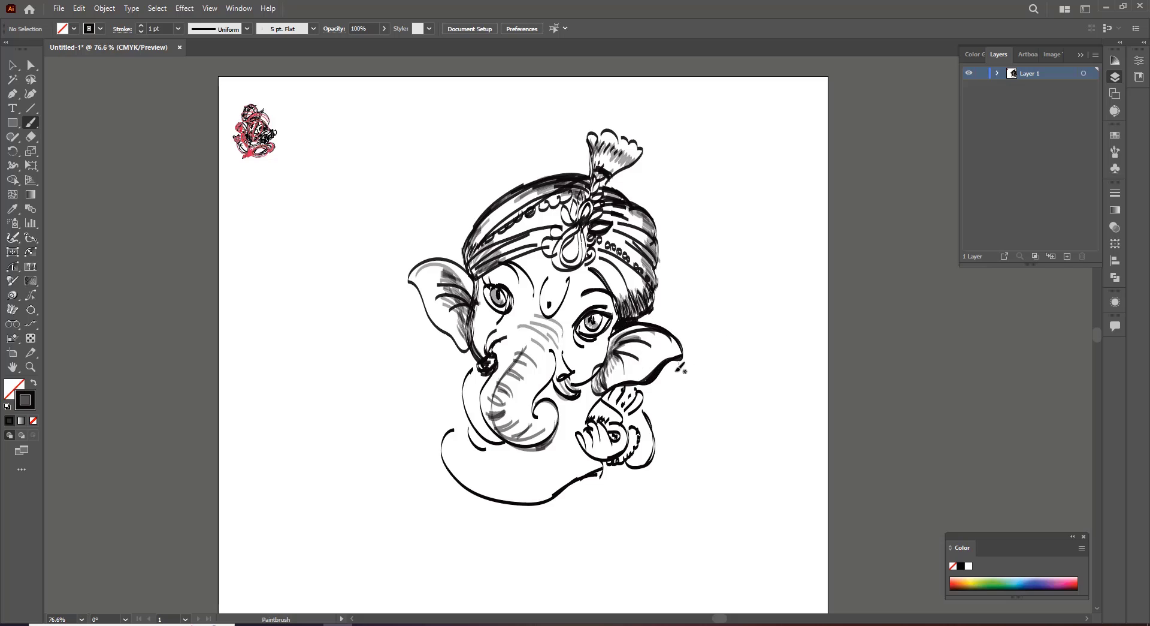
# Step: Thicken the belly outline at its right and left ends and the shoulder lines beside the trunk
pyautogui.moveTo(603, 469); pyautogui.dragTo(543, 499)
pyautogui.moveTo(454, 428); pyautogui.dragTo(444, 470)
pyautogui.moveTo(464, 428); pyautogui.dragTo(484, 448)
pyautogui.moveTo(497, 441); pyautogui.dragTo(467, 383)
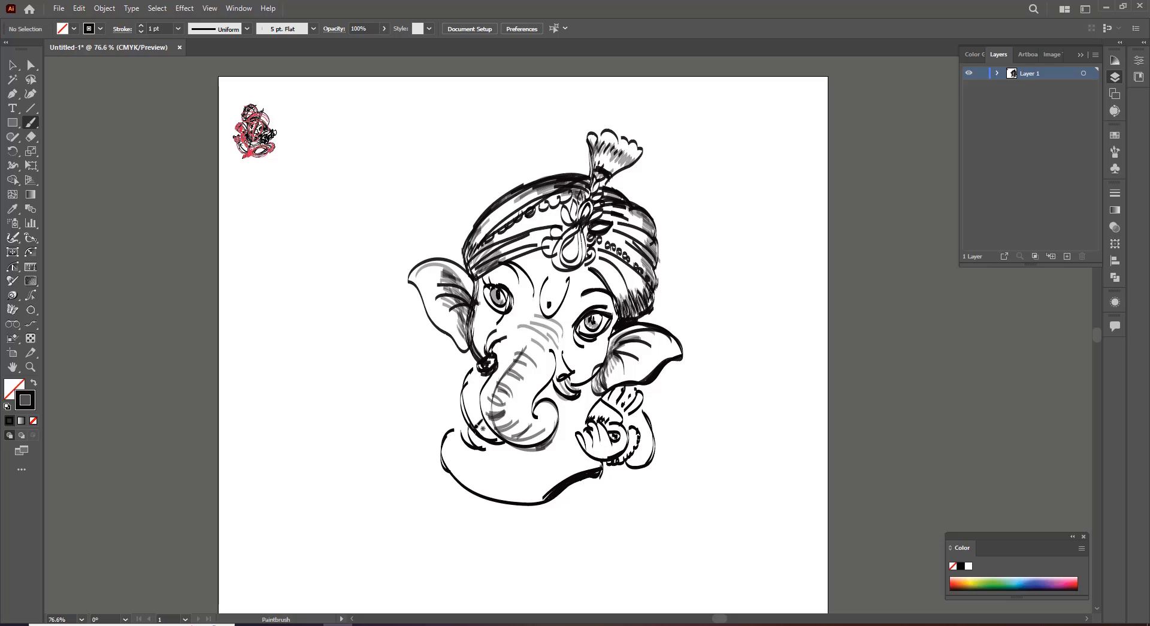
# Step: Draw the raised left hand with its fingers, palm lines, beaded bracelet and forearm beside the belly
pyautogui.moveTo(424, 442); pyautogui.dragTo(449, 455)
pyautogui.moveTo(419, 430)
pyautogui.mouseDown()
pyautogui.moveTo(451, 414)
pyautogui.moveTo(438, 437)
pyautogui.moveTo(453, 418)
pyautogui.moveTo(437, 422)
pyautogui.moveTo(445, 400)
pyautogui.moveTo(441, 422)
pyautogui.mouseUp()
pyautogui.moveTo(420, 365)
pyautogui.mouseDown()
pyautogui.moveTo(429, 396)
pyautogui.moveTo(421, 386)
pyautogui.mouseUp()
pyautogui.moveTo(422, 366); pyautogui.dragTo(416, 396)
pyautogui.moveTo(413, 368)
pyautogui.mouseDown()
pyautogui.moveTo(403, 409)
pyautogui.moveTo(435, 428)
pyautogui.mouseUp()
pyautogui.moveTo(407, 381)
pyautogui.mouseDown()
pyautogui.moveTo(449, 394)
pyautogui.moveTo(445, 416)
pyautogui.moveTo(442, 352)
pyautogui.moveTo(441, 387)
pyautogui.moveTo(413, 417)
pyautogui.moveTo(440, 409)
pyautogui.mouseUp()
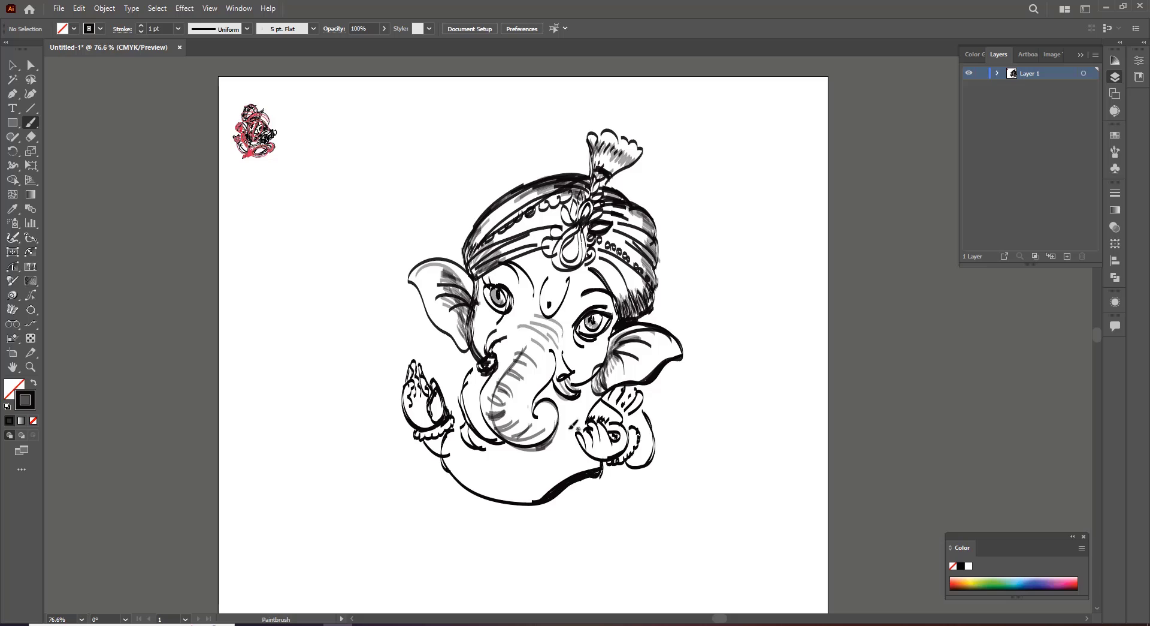
# Step: Draw the left upper arm with a banded armlet between the raised hand and the shoulder
pyautogui.moveTo(472, 369)
pyautogui.mouseDown()
pyautogui.moveTo(503, 444)
pyautogui.moveTo(485, 459)
pyautogui.moveTo(446, 374)
pyautogui.mouseUp()
pyautogui.moveTo(450, 376)
pyautogui.mouseDown()
pyautogui.moveTo(469, 379)
pyautogui.moveTo(461, 397)
pyautogui.mouseUp()
pyautogui.moveTo(446, 389)
pyautogui.mouseDown()
pyautogui.moveTo(465, 392)
pyautogui.moveTo(441, 384)
pyautogui.mouseUp()
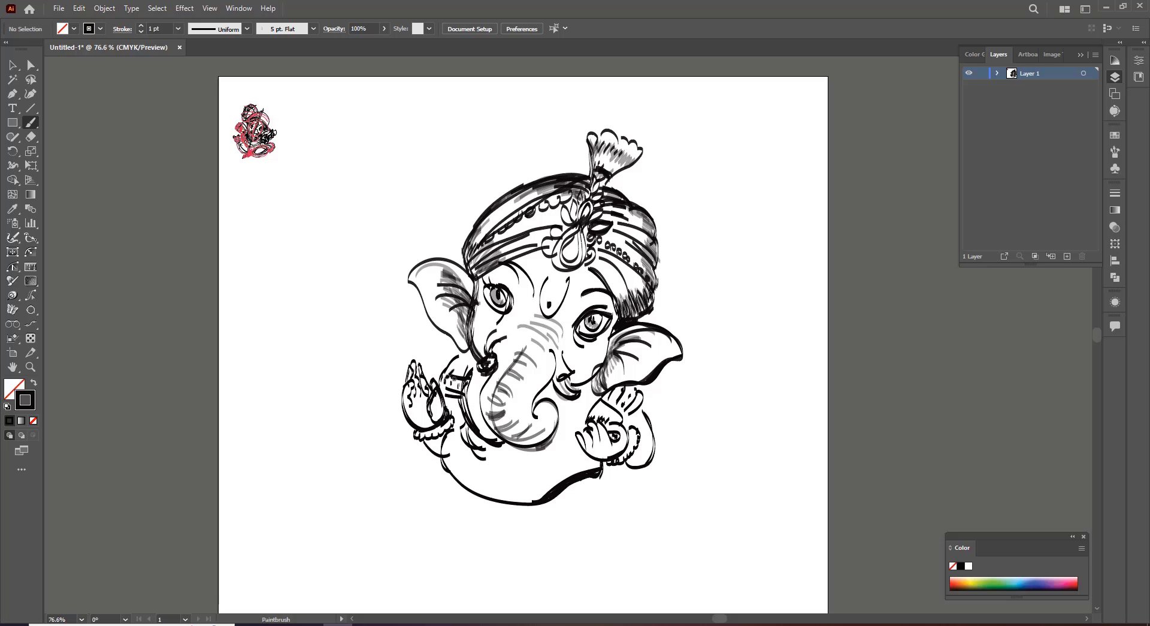
# Step: Draw the upper left hand's wrist with a beaded bracelet below the left ear
pyautogui.moveTo(438, 340); pyautogui.dragTo(427, 374)
pyautogui.moveTo(441, 352)
pyautogui.mouseDown()
pyautogui.moveTo(427, 371)
pyautogui.moveTo(446, 356)
pyautogui.mouseUp()
pyautogui.moveTo(447, 356); pyautogui.dragTo(433, 379)
# Step: Draw a lotus flower with layered pointed petals, its base and stem, held by the upper left hand
pyautogui.moveTo(424, 324)
pyautogui.mouseDown()
pyautogui.moveTo(441, 338)
pyautogui.moveTo(406, 340)
pyautogui.mouseUp()
pyautogui.moveTo(392, 341); pyautogui.dragTo(407, 343)
pyautogui.moveTo(408, 344)
pyautogui.mouseDown()
pyautogui.moveTo(390, 352)
pyautogui.moveTo(407, 359)
pyautogui.mouseUp()
pyautogui.moveTo(386, 343)
pyautogui.mouseDown()
pyautogui.moveTo(408, 352)
pyautogui.moveTo(375, 345)
pyautogui.moveTo(391, 320)
pyautogui.mouseUp()
pyautogui.moveTo(390, 320); pyautogui.dragTo(398, 335)
pyautogui.moveTo(396, 332)
pyautogui.mouseDown()
pyautogui.moveTo(418, 336)
pyautogui.moveTo(406, 307)
pyautogui.mouseUp()
pyautogui.moveTo(387, 293); pyautogui.dragTo(383, 313)
pyautogui.moveTo(383, 314)
pyautogui.mouseDown()
pyautogui.moveTo(411, 313)
pyautogui.moveTo(398, 318)
pyautogui.mouseUp()
pyautogui.moveTo(365, 318)
pyautogui.mouseDown()
pyautogui.moveTo(392, 325)
pyautogui.moveTo(361, 329)
pyautogui.mouseUp()
pyautogui.moveTo(360, 329)
pyautogui.mouseDown()
pyautogui.moveTo(372, 330)
pyautogui.moveTo(352, 323)
pyautogui.moveTo(361, 292)
pyautogui.mouseUp()
pyautogui.moveTo(362, 300)
pyautogui.mouseDown()
pyautogui.moveTo(378, 272)
pyautogui.moveTo(405, 274)
pyautogui.mouseUp()
pyautogui.moveTo(391, 273)
pyautogui.mouseDown()
pyautogui.moveTo(406, 298)
pyautogui.moveTo(400, 313)
pyautogui.mouseUp()
pyautogui.moveTo(407, 284)
pyautogui.mouseDown()
pyautogui.moveTo(418, 293)
pyautogui.moveTo(383, 300)
pyautogui.mouseUp()
pyautogui.moveTo(361, 292)
pyautogui.mouseDown()
pyautogui.moveTo(377, 307)
pyautogui.moveTo(364, 314)
pyautogui.moveTo(423, 313)
pyautogui.mouseUp()
pyautogui.moveTo(357, 307); pyautogui.dragTo(366, 325)
pyautogui.moveTo(435, 333)
pyautogui.mouseDown()
pyautogui.moveTo(444, 356)
pyautogui.moveTo(390, 355)
pyautogui.moveTo(388, 385)
pyautogui.mouseUp()
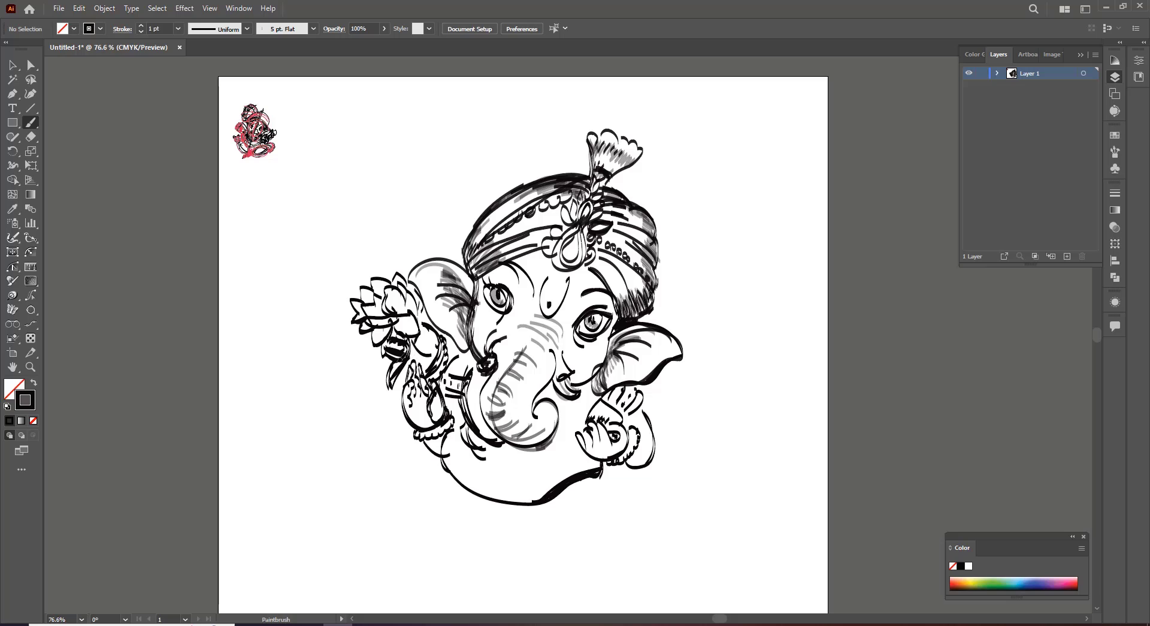
# Step: Reinforce the lotus base and upper hand lines, and thicken the belly's left outline and the chest edge above it
pyautogui.moveTo(387, 340); pyautogui.dragTo(400, 360)
pyautogui.moveTo(417, 309)
pyautogui.mouseDown()
pyautogui.moveTo(396, 321)
pyautogui.moveTo(425, 350)
pyautogui.mouseUp()
pyautogui.moveTo(444, 458); pyautogui.dragTo(474, 491)
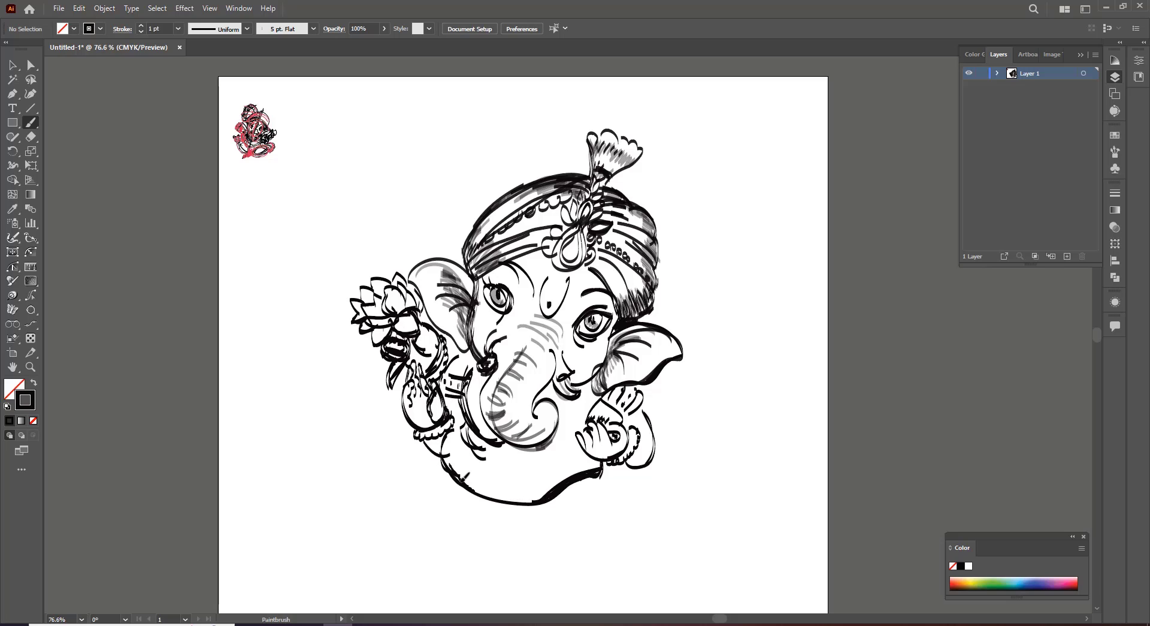
pyautogui.moveTo(450, 426)
pyautogui.mouseDown()
pyautogui.moveTo(446, 469)
pyautogui.moveTo(472, 444)
pyautogui.mouseUp()
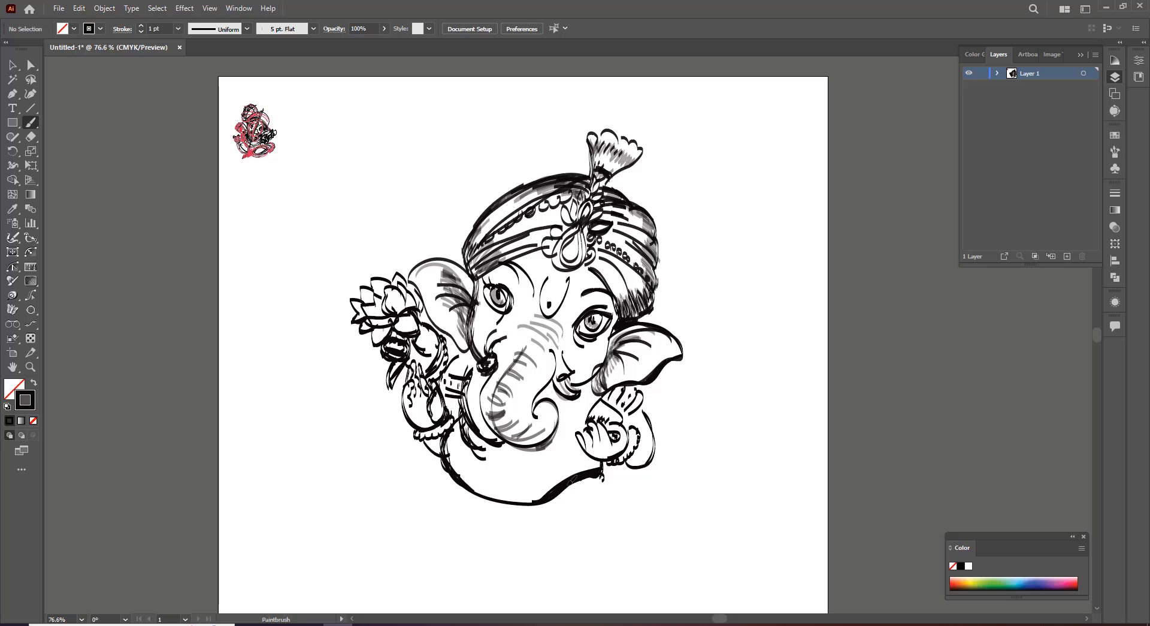
# Step: Draw the folded right leg as a large rounded shape below the belly, with curved drapery folds
pyautogui.moveTo(564, 493)
pyautogui.mouseDown()
pyautogui.moveTo(606, 473)
pyautogui.moveTo(645, 491)
pyautogui.moveTo(588, 559)
pyautogui.moveTo(647, 540)
pyautogui.mouseUp()
pyautogui.moveTo(557, 524)
pyautogui.mouseDown()
pyautogui.moveTo(594, 564)
pyautogui.moveTo(612, 565)
pyautogui.mouseUp()
pyautogui.moveTo(542, 531)
pyautogui.mouseDown()
pyautogui.moveTo(575, 567)
pyautogui.moveTo(599, 567)
pyautogui.mouseUp()
pyautogui.moveTo(529, 516)
pyautogui.mouseDown()
pyautogui.moveTo(542, 572)
pyautogui.moveTo(608, 565)
pyautogui.mouseUp()
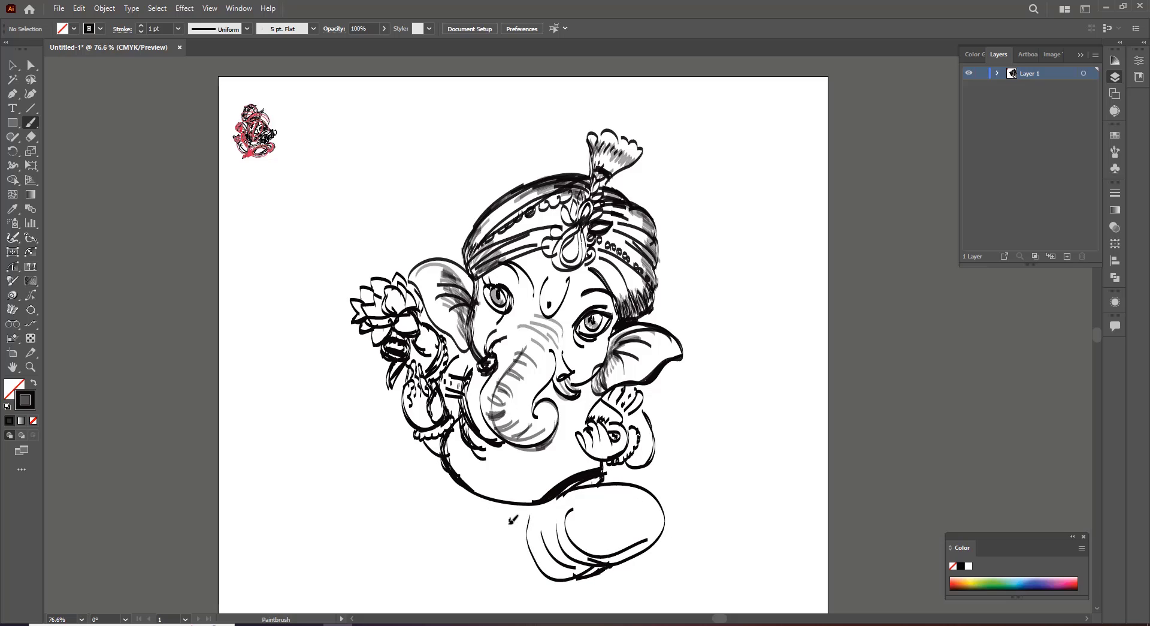
# Step: Draw the right leg's hem with curved bands, a row of beads and a dark ruffled edge
pyautogui.moveTo(515, 514)
pyautogui.mouseDown()
pyautogui.moveTo(543, 580)
pyautogui.moveTo(538, 523)
pyautogui.moveTo(528, 542)
pyautogui.moveTo(555, 575)
pyautogui.mouseUp()
pyautogui.moveTo(513, 522); pyautogui.dragTo(533, 578)
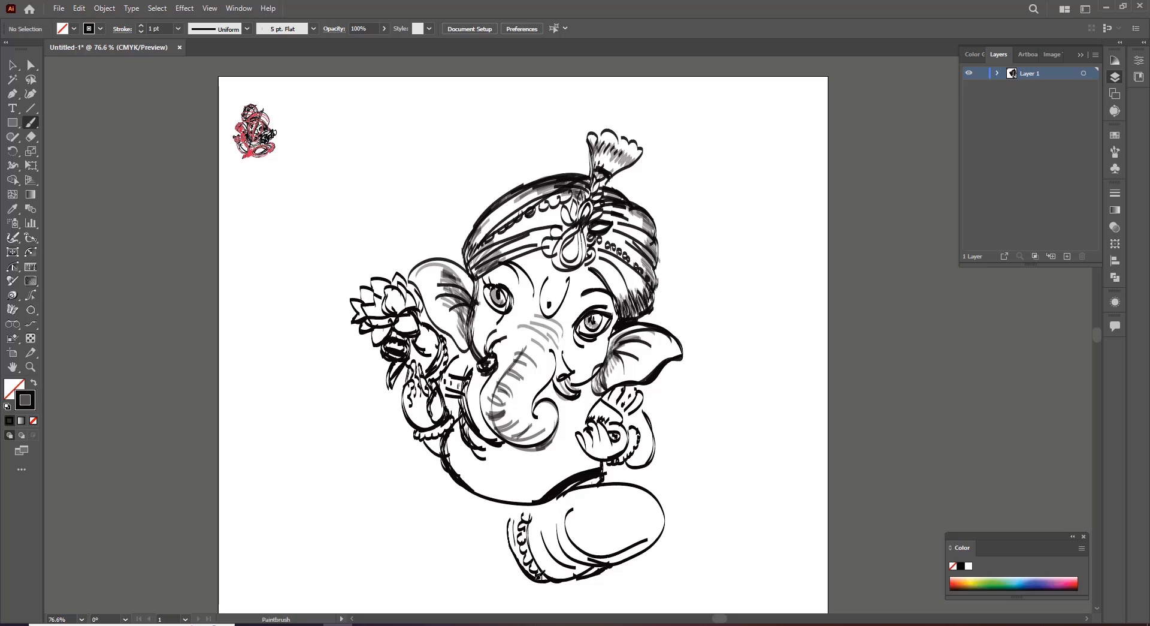
pyautogui.moveTo(502, 528); pyautogui.dragTo(542, 582)
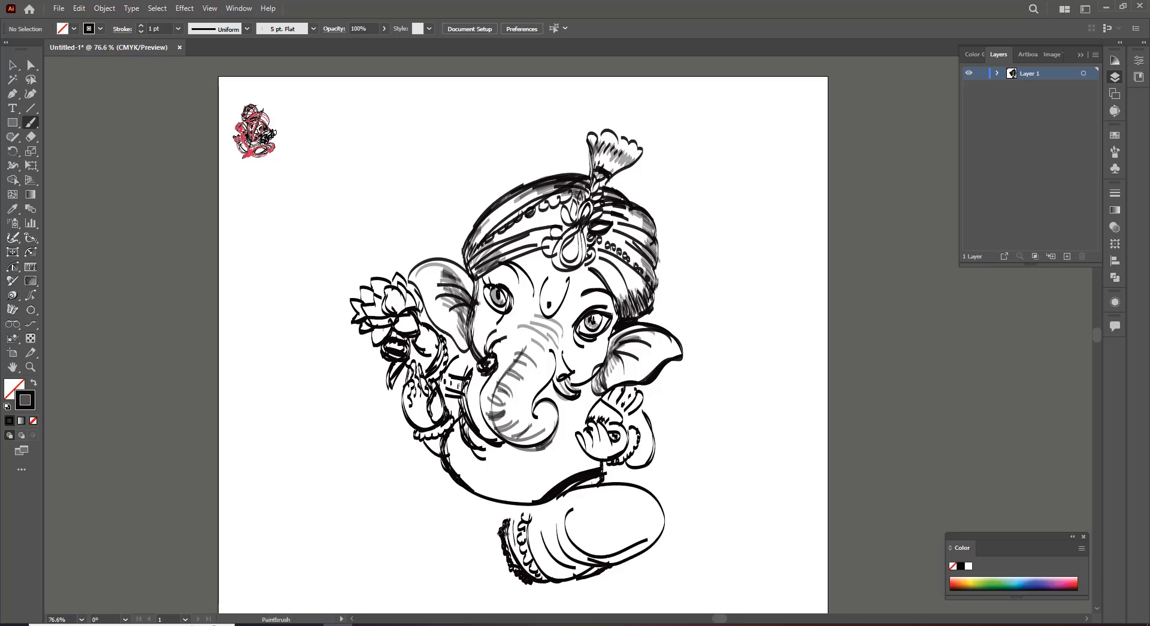
# Step: Draw the pleated cloth hanging between the legs and add a beaded waistband along the belly's lower edge
pyautogui.moveTo(502, 522); pyautogui.dragTo(506, 562)
pyautogui.moveTo(505, 521)
pyautogui.mouseDown()
pyautogui.moveTo(495, 565)
pyautogui.moveTo(463, 580)
pyautogui.moveTo(476, 573)
pyautogui.mouseUp()
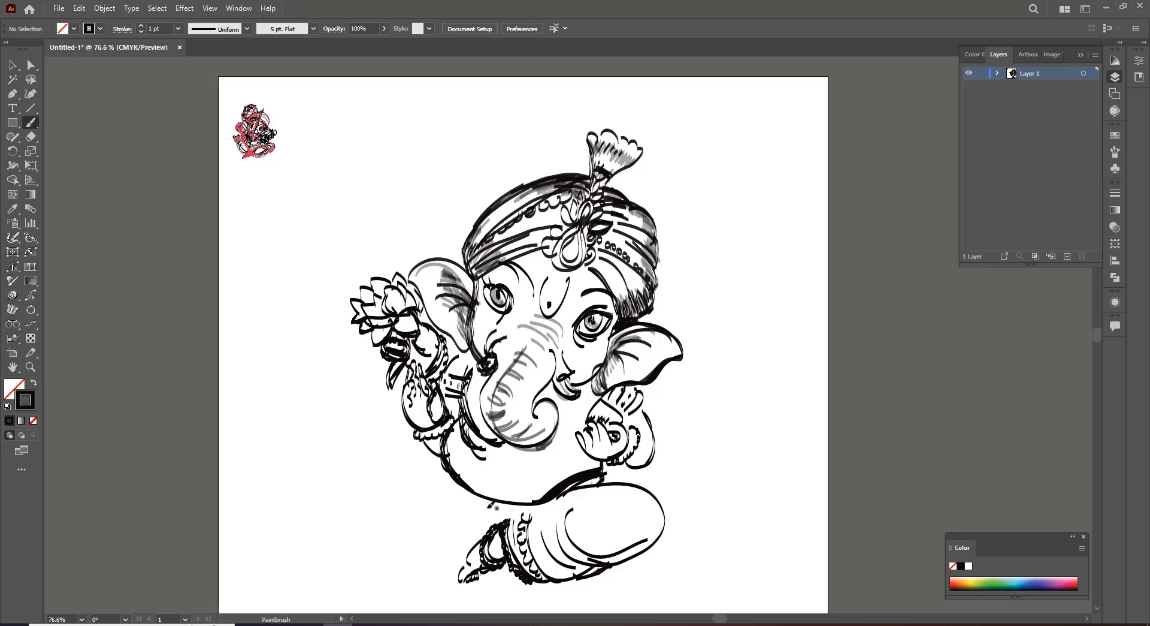
pyautogui.moveTo(516, 513)
pyautogui.mouseDown()
pyautogui.moveTo(479, 508)
pyautogui.moveTo(473, 490)
pyautogui.mouseUp()
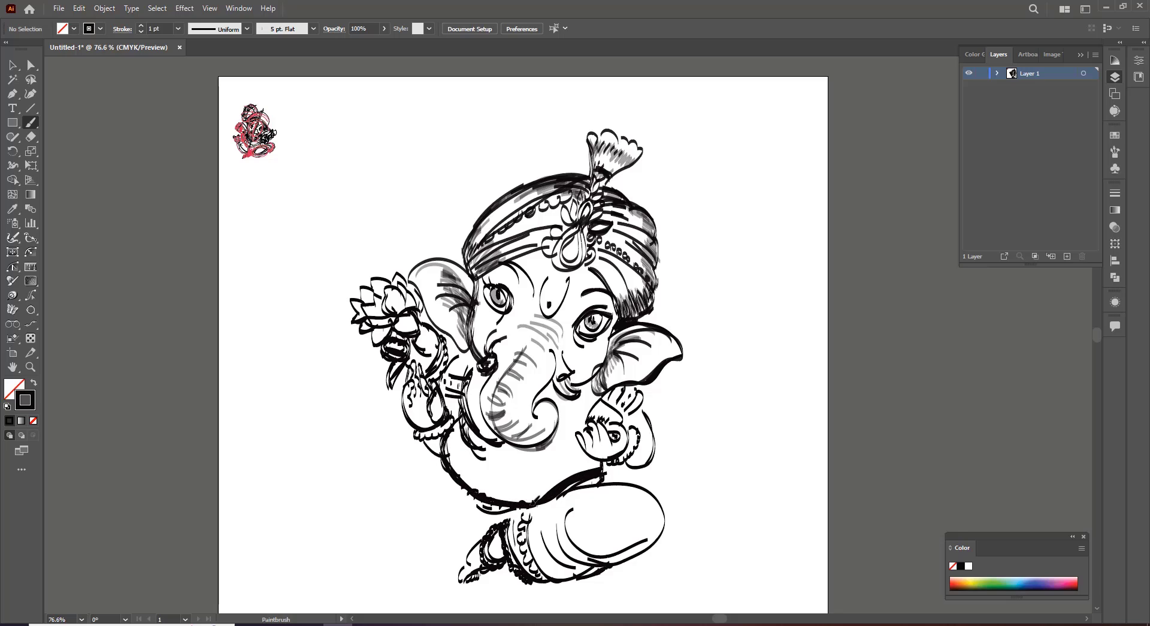
pyautogui.moveTo(451, 453)
pyautogui.mouseDown()
pyautogui.moveTo(490, 491)
pyautogui.moveTo(545, 497)
pyautogui.mouseUp()
# Step: Draw the folded left leg with curved drapery folds and a beaded, ruffled hem beside the hanging cloth
pyautogui.moveTo(409, 442)
pyautogui.mouseDown()
pyautogui.moveTo(447, 460)
pyautogui.moveTo(417, 506)
pyautogui.mouseUp()
pyautogui.moveTo(448, 477)
pyautogui.mouseDown()
pyautogui.moveTo(441, 507)
pyautogui.moveTo(455, 511)
pyautogui.mouseUp()
pyautogui.moveTo(462, 481); pyautogui.dragTo(460, 515)
pyautogui.moveTo(464, 497)
pyautogui.mouseDown()
pyautogui.moveTo(421, 541)
pyautogui.moveTo(472, 498)
pyautogui.moveTo(467, 515)
pyautogui.mouseUp()
pyautogui.moveTo(368, 455); pyautogui.dragTo(403, 508)
pyautogui.moveTo(379, 505)
pyautogui.mouseDown()
pyautogui.moveTo(439, 522)
pyautogui.moveTo(427, 535)
pyautogui.mouseUp()
pyautogui.moveTo(422, 551)
pyautogui.mouseDown()
pyautogui.moveTo(480, 518)
pyautogui.moveTo(475, 538)
pyautogui.moveTo(480, 519)
pyautogui.mouseUp()
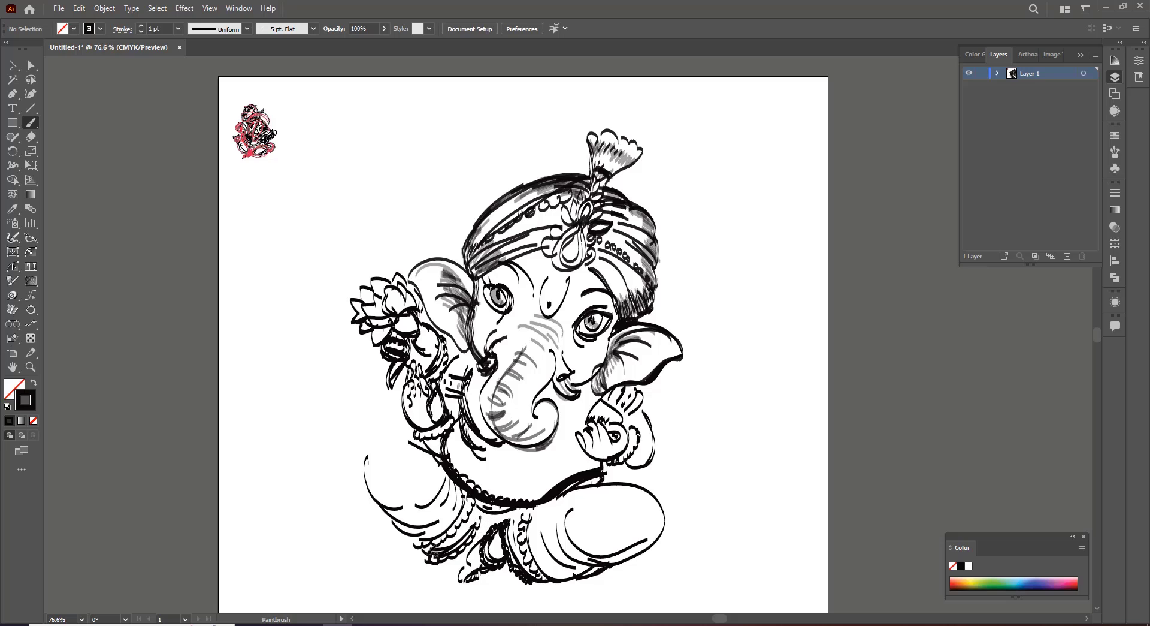
# Step: Draw the right foot below the leg's hem and a small mouse perched on the right knee, and thicken the thigh outline
pyautogui.moveTo(423, 557); pyautogui.dragTo(471, 528)
pyautogui.moveTo(438, 577)
pyautogui.mouseDown()
pyautogui.moveTo(424, 589)
pyautogui.moveTo(461, 556)
pyautogui.mouseUp()
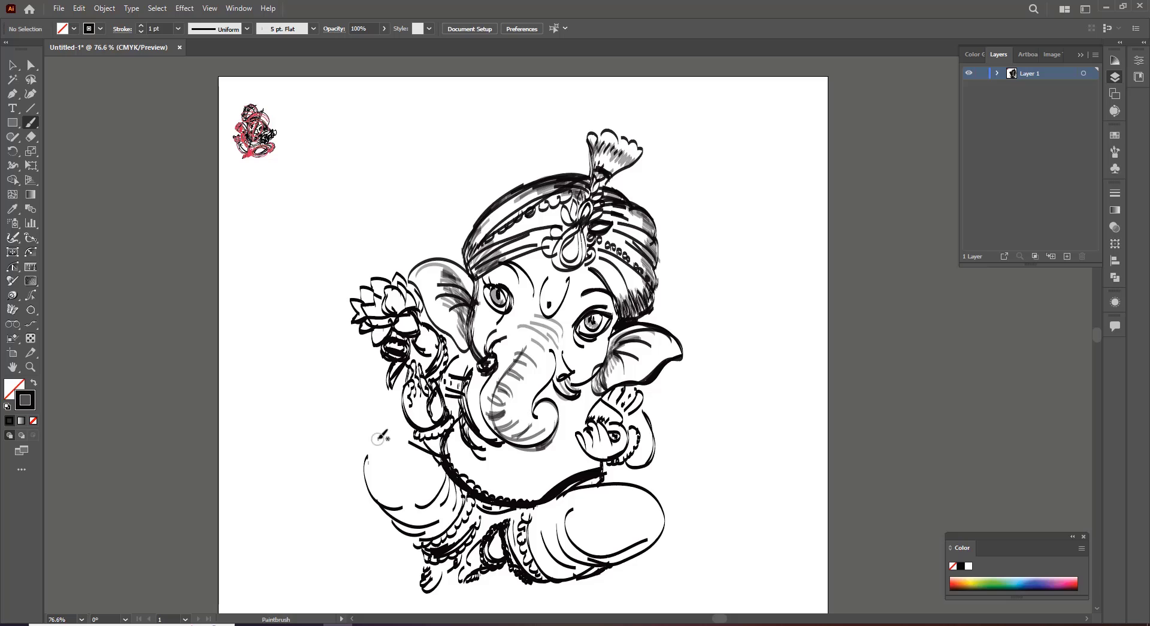
pyautogui.moveTo(341, 409)
pyautogui.mouseDown()
pyautogui.moveTo(349, 431)
pyautogui.moveTo(389, 418)
pyautogui.moveTo(397, 386)
pyautogui.moveTo(389, 414)
pyautogui.moveTo(367, 393)
pyautogui.moveTo(359, 400)
pyautogui.moveTo(348, 429)
pyautogui.moveTo(372, 436)
pyautogui.mouseUp()
pyautogui.moveTo(378, 438); pyautogui.dragTo(387, 450)
pyautogui.moveTo(369, 447)
pyautogui.mouseDown()
pyautogui.moveTo(368, 460)
pyautogui.moveTo(378, 453)
pyautogui.mouseUp()
pyautogui.moveTo(367, 461)
pyautogui.mouseDown()
pyautogui.moveTo(367, 490)
pyautogui.moveTo(386, 512)
pyautogui.mouseUp()
pyautogui.moveTo(395, 514); pyautogui.dragTo(431, 521)
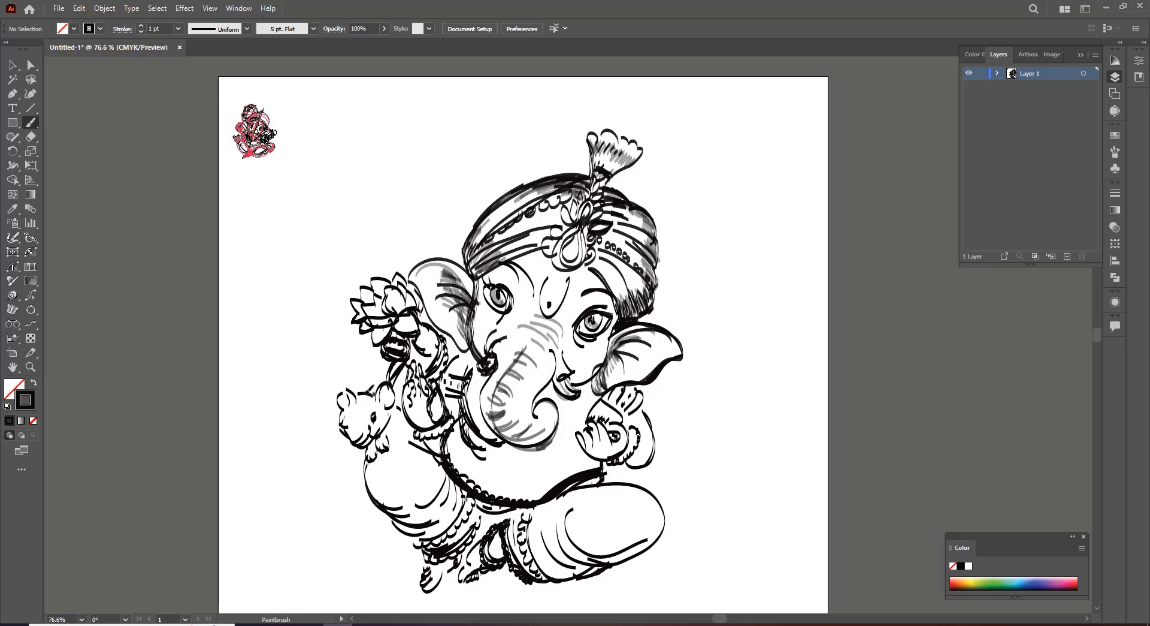
pyautogui.moveTo(363, 395); pyautogui.dragTo(374, 398)
pyautogui.moveTo(344, 436)
pyautogui.mouseDown()
pyautogui.moveTo(368, 438)
pyautogui.moveTo(345, 418)
pyautogui.moveTo(412, 433)
pyautogui.moveTo(405, 410)
pyautogui.mouseUp()
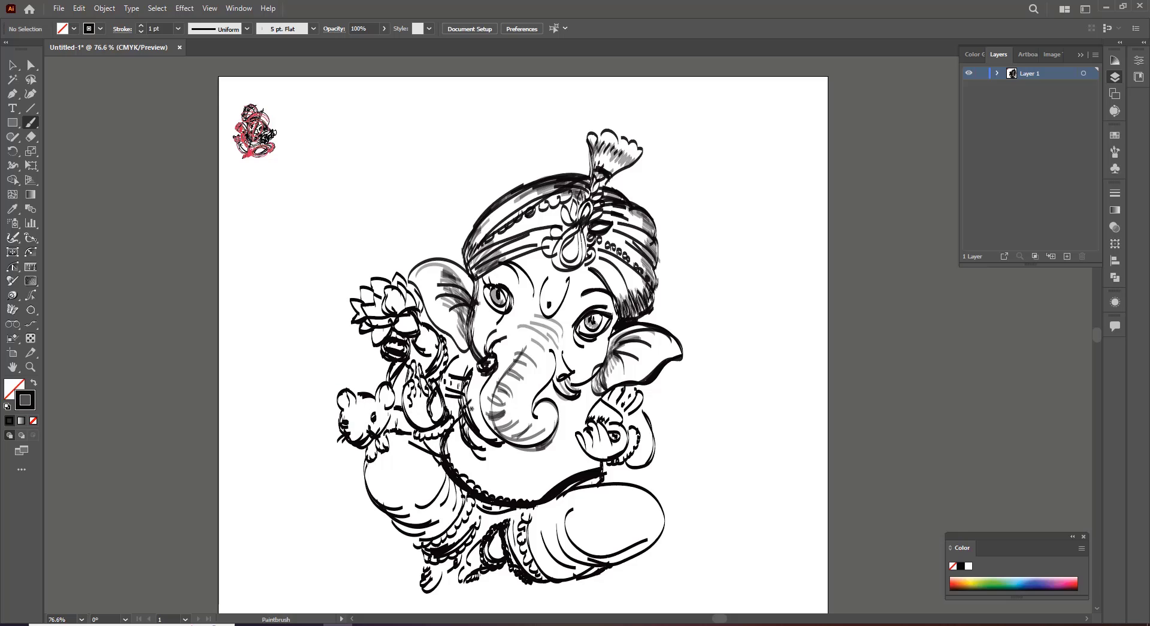
pyautogui.moveTo(428, 445)
pyautogui.mouseDown()
pyautogui.moveTo(441, 457)
pyautogui.moveTo(408, 436)
pyautogui.moveTo(372, 495)
pyautogui.mouseUp()
# Step: Draw the raised hand beside the left ear with a stack of bangles, holding an axe with a curved blade
pyautogui.moveTo(663, 370)
pyautogui.mouseDown()
pyautogui.moveTo(699, 384)
pyautogui.moveTo(700, 410)
pyautogui.mouseUp()
pyautogui.moveTo(694, 400); pyautogui.dragTo(705, 412)
pyautogui.moveTo(674, 377); pyautogui.dragTo(689, 387)
pyautogui.moveTo(680, 367)
pyautogui.mouseDown()
pyautogui.moveTo(693, 380)
pyautogui.moveTo(682, 374)
pyautogui.mouseUp()
pyautogui.moveTo(684, 365); pyautogui.dragTo(698, 353)
pyautogui.moveTo(690, 339); pyautogui.dragTo(704, 343)
pyautogui.moveTo(705, 334)
pyautogui.mouseDown()
pyautogui.moveTo(698, 343)
pyautogui.moveTo(733, 356)
pyautogui.moveTo(717, 389)
pyautogui.moveTo(701, 370)
pyautogui.moveTo(698, 426)
pyautogui.mouseUp()
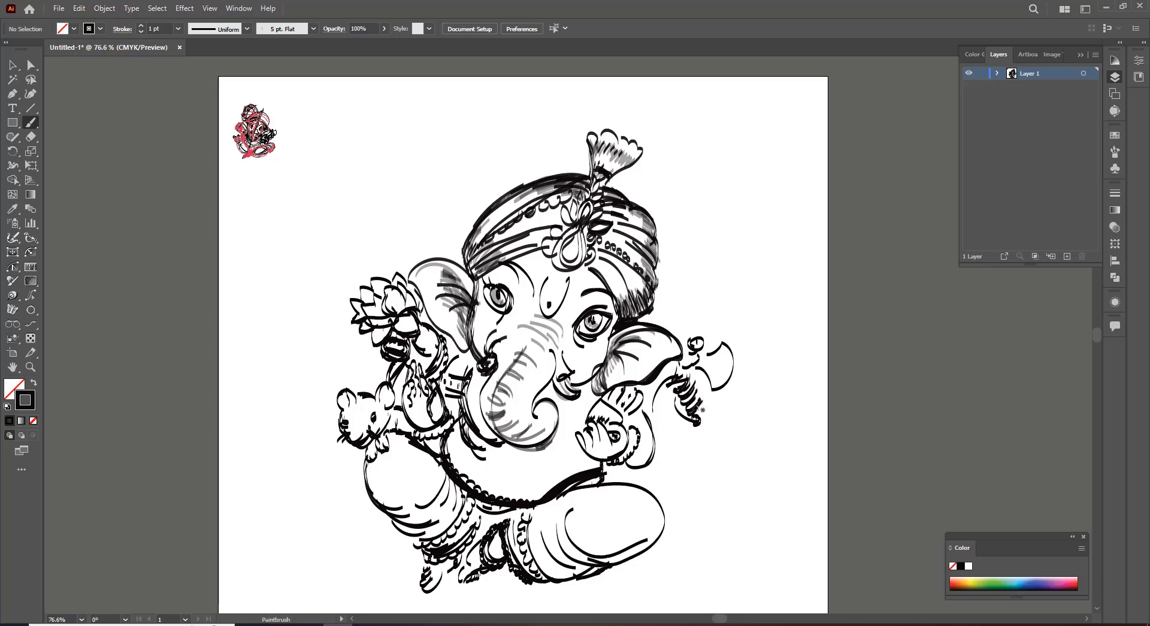
pyautogui.moveTo(659, 383)
pyautogui.mouseDown()
pyautogui.moveTo(681, 430)
pyautogui.moveTo(684, 417)
pyautogui.moveTo(625, 418)
pyautogui.moveTo(623, 402)
pyautogui.mouseUp()
# Step: Darken the armbands on the right arm and thicken the belly outline above the right leg
pyautogui.moveTo(459, 367); pyautogui.dragTo(448, 377)
pyautogui.moveTo(450, 382); pyautogui.dragTo(461, 392)
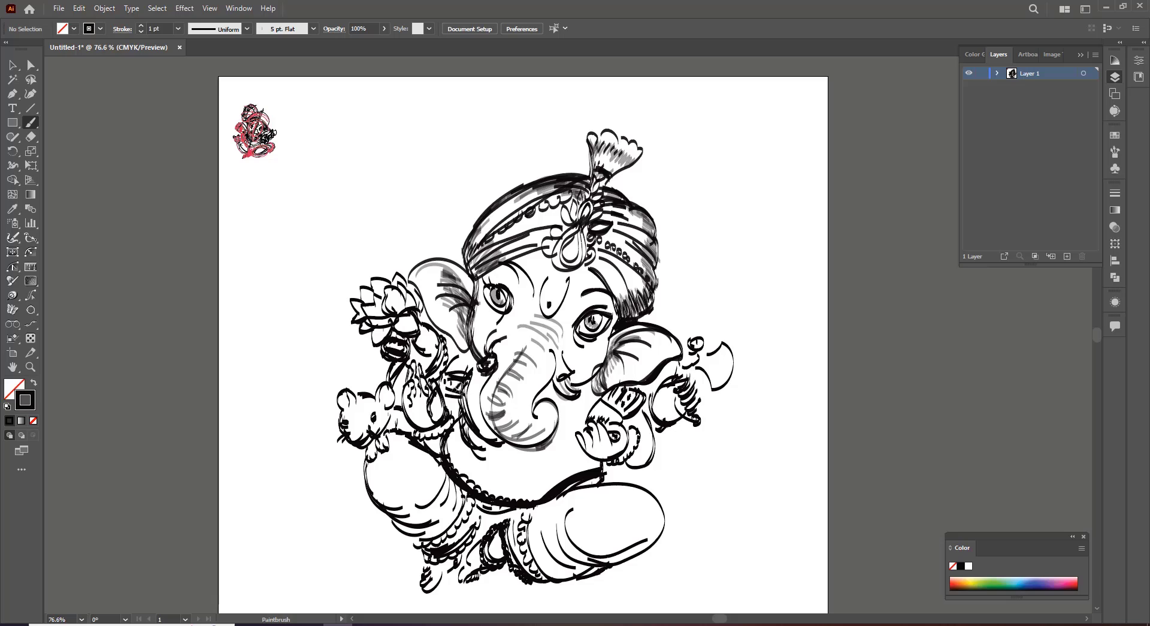
pyautogui.moveTo(426, 451); pyautogui.dragTo(465, 494)
pyautogui.moveTo(419, 409); pyautogui.dragTo(417, 419)
# Step: Draw the flared cloth folds with a banded, dotted edge extending behind the left knee
pyautogui.moveTo(659, 456)
pyautogui.mouseDown()
pyautogui.moveTo(707, 457)
pyautogui.moveTo(716, 479)
pyautogui.mouseUp()
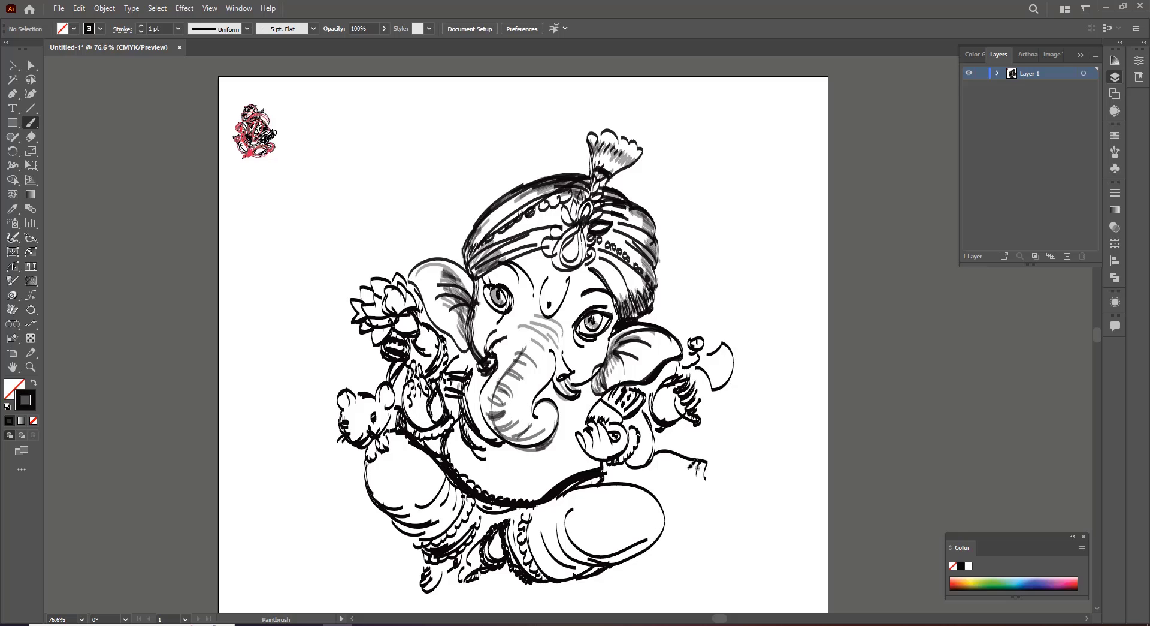
pyautogui.moveTo(654, 461); pyautogui.dragTo(703, 514)
pyautogui.moveTo(637, 472)
pyautogui.mouseDown()
pyautogui.moveTo(705, 526)
pyautogui.moveTo(660, 543)
pyautogui.mouseUp()
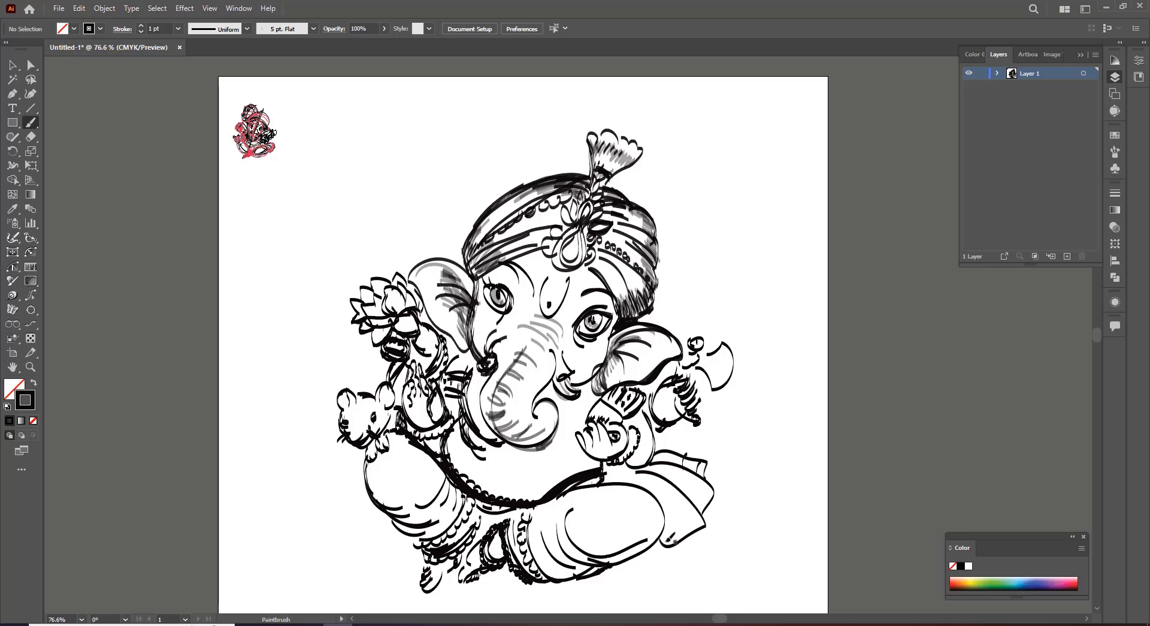
pyautogui.moveTo(708, 511); pyautogui.dragTo(667, 538)
pyautogui.moveTo(664, 518)
pyautogui.mouseDown()
pyautogui.moveTo(693, 499)
pyautogui.moveTo(667, 537)
pyautogui.moveTo(712, 488)
pyautogui.mouseUp()
pyautogui.moveTo(687, 492)
pyautogui.mouseDown()
pyautogui.moveTo(686, 503)
pyautogui.moveTo(709, 468)
pyautogui.mouseUp()
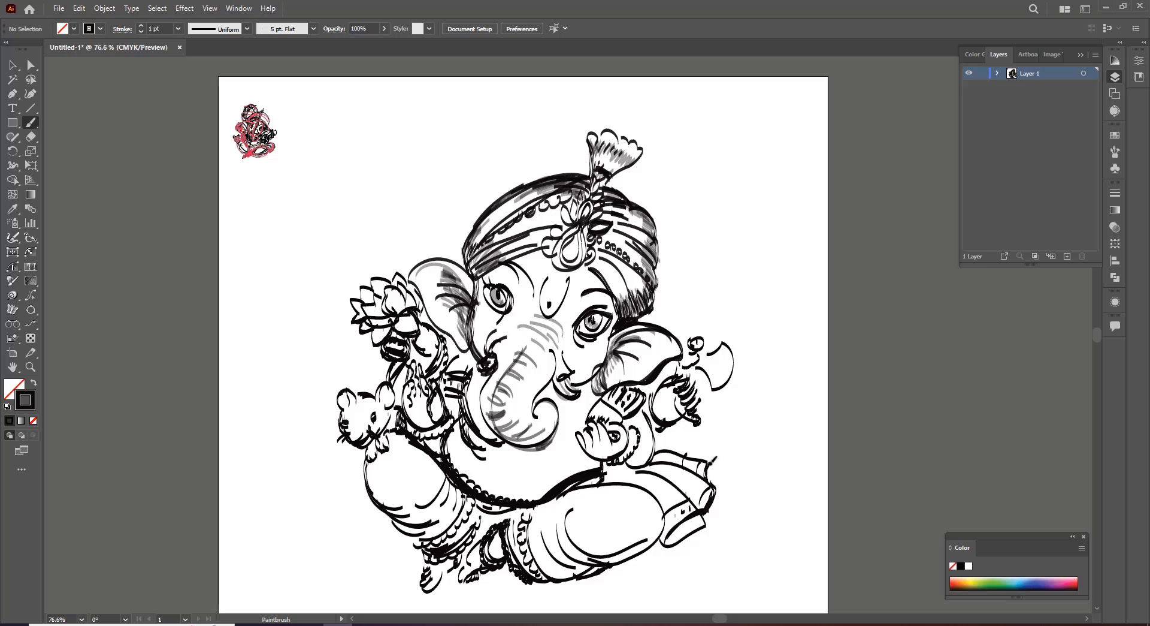
# Step: Thicken the belly's edge above the left leg and darken the contours beside the right arm and ear
pyautogui.moveTo(605, 470); pyautogui.dragTo(635, 474)
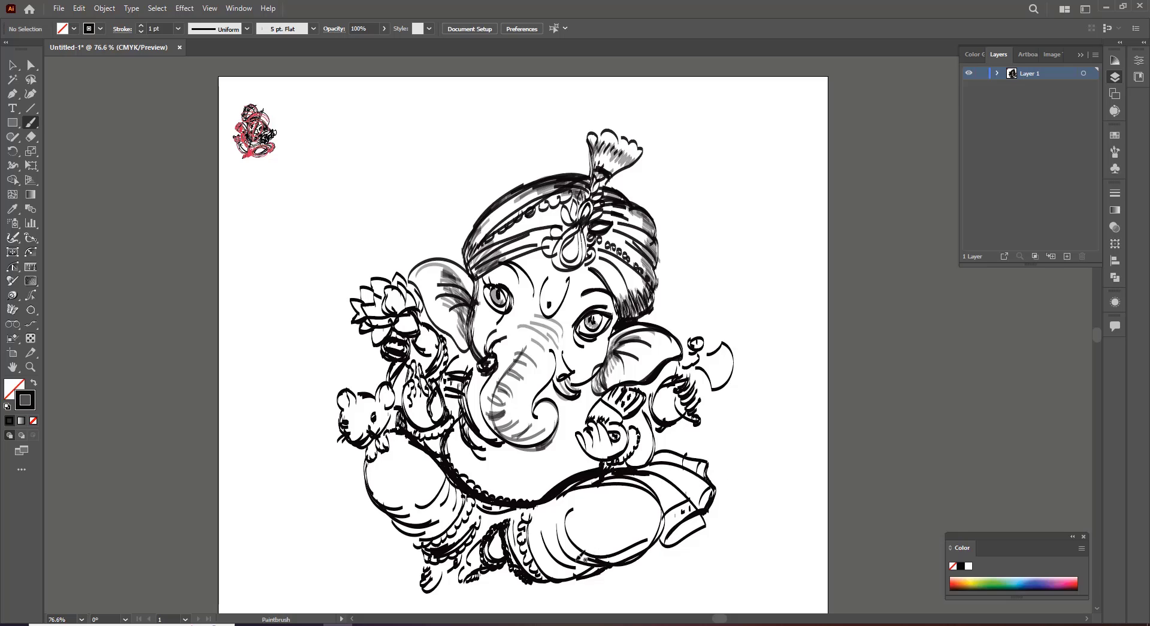
pyautogui.moveTo(557, 579)
pyautogui.mouseDown()
pyautogui.moveTo(644, 552)
pyautogui.moveTo(602, 481)
pyautogui.moveTo(582, 486)
pyautogui.mouseUp()
pyautogui.moveTo(576, 490)
pyautogui.mouseDown()
pyautogui.moveTo(546, 507)
pyautogui.moveTo(630, 463)
pyautogui.mouseUp()
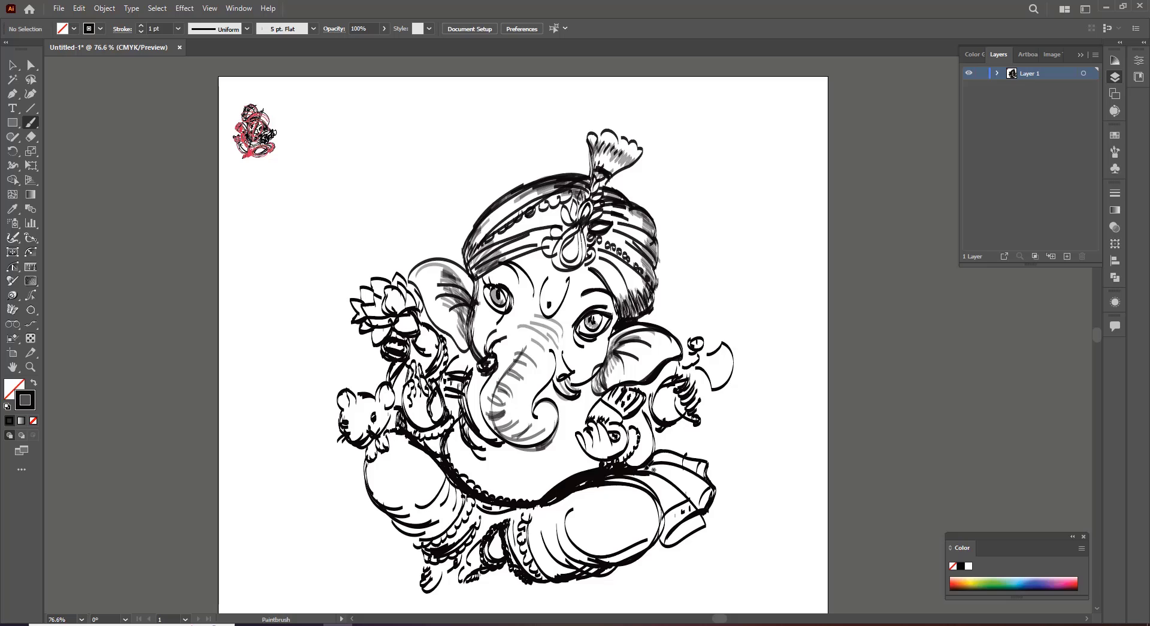
pyautogui.moveTo(638, 471); pyautogui.dragTo(655, 468)
pyautogui.moveTo(444, 458); pyautogui.dragTo(460, 417)
pyautogui.moveTo(469, 338)
pyautogui.mouseDown()
pyautogui.moveTo(469, 371)
pyautogui.moveTo(484, 361)
pyautogui.moveTo(441, 330)
pyautogui.mouseUp()
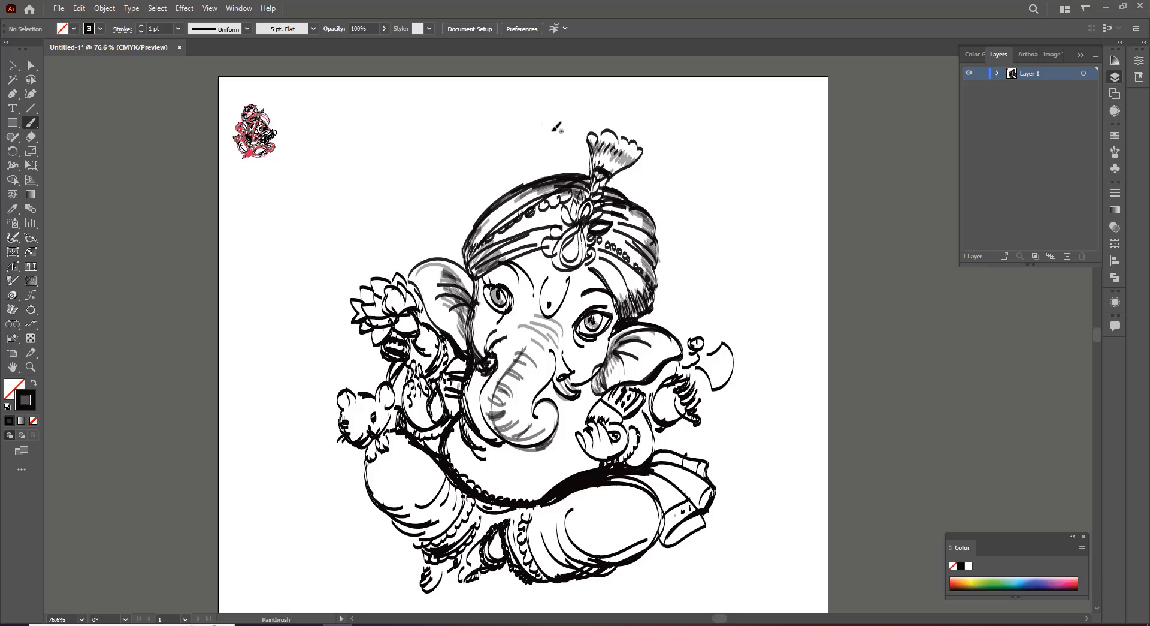
# Step: Outline the fan of rounded cloth loops rising from the turban's upper left side
pyautogui.moveTo(483, 120)
pyautogui.mouseDown()
pyautogui.moveTo(550, 175)
pyautogui.moveTo(523, 150)
pyautogui.moveTo(531, 180)
pyautogui.mouseUp()
pyautogui.moveTo(450, 125)
pyautogui.mouseDown()
pyautogui.moveTo(436, 175)
pyautogui.moveTo(513, 187)
pyautogui.mouseUp()
pyautogui.moveTo(417, 188); pyautogui.dragTo(447, 213)
pyautogui.moveTo(423, 242)
pyautogui.mouseDown()
pyautogui.moveTo(472, 195)
pyautogui.moveTo(511, 194)
pyautogui.mouseUp()
pyautogui.moveTo(422, 243)
pyautogui.mouseDown()
pyautogui.moveTo(468, 246)
pyautogui.moveTo(461, 234)
pyautogui.mouseUp()
pyautogui.moveTo(440, 226); pyautogui.dragTo(464, 229)
pyautogui.moveTo(444, 221); pyautogui.dragTo(469, 223)
# Step: Decorate the turban's cloth loops with curved stripes and rows of small beads
pyautogui.moveTo(435, 178); pyautogui.dragTo(447, 211)
pyautogui.moveTo(441, 175); pyautogui.dragTo(453, 204)
pyautogui.moveTo(448, 174)
pyautogui.mouseDown()
pyautogui.moveTo(460, 197)
pyautogui.moveTo(434, 222)
pyautogui.mouseUp()
pyautogui.moveTo(427, 181); pyautogui.dragTo(432, 204)
pyautogui.moveTo(451, 129); pyautogui.dragTo(445, 168)
pyautogui.moveTo(459, 132)
pyautogui.mouseDown()
pyautogui.moveTo(451, 169)
pyautogui.moveTo(467, 166)
pyautogui.mouseUp()
pyautogui.moveTo(490, 131); pyautogui.dragTo(485, 168)
pyautogui.moveTo(460, 145); pyautogui.dragTo(474, 142)
pyautogui.moveTo(469, 132); pyautogui.dragTo(466, 162)
pyautogui.moveTo(493, 103); pyautogui.dragTo(484, 125)
pyautogui.moveTo(509, 110)
pyautogui.mouseDown()
pyautogui.moveTo(498, 130)
pyautogui.moveTo(516, 139)
pyautogui.mouseUp()
# Step: Add dark tapering hatch strokes where the cloth loops meet the turban
pyautogui.moveTo(545, 128)
pyautogui.mouseDown()
pyautogui.moveTo(549, 175)
pyautogui.moveTo(535, 179)
pyautogui.mouseUp()
pyautogui.moveTo(543, 157)
pyautogui.mouseDown()
pyautogui.moveTo(544, 175)
pyautogui.moveTo(526, 182)
pyautogui.mouseUp()
pyautogui.moveTo(499, 172); pyautogui.dragTo(510, 189)
pyautogui.moveTo(470, 194); pyautogui.dragTo(495, 191)
pyautogui.moveTo(471, 213); pyautogui.dragTo(487, 209)
pyautogui.moveTo(473, 231)
pyautogui.mouseDown()
pyautogui.moveTo(487, 218)
pyautogui.moveTo(468, 228)
pyautogui.mouseUp()
pyautogui.moveTo(479, 217); pyautogui.dragTo(465, 239)
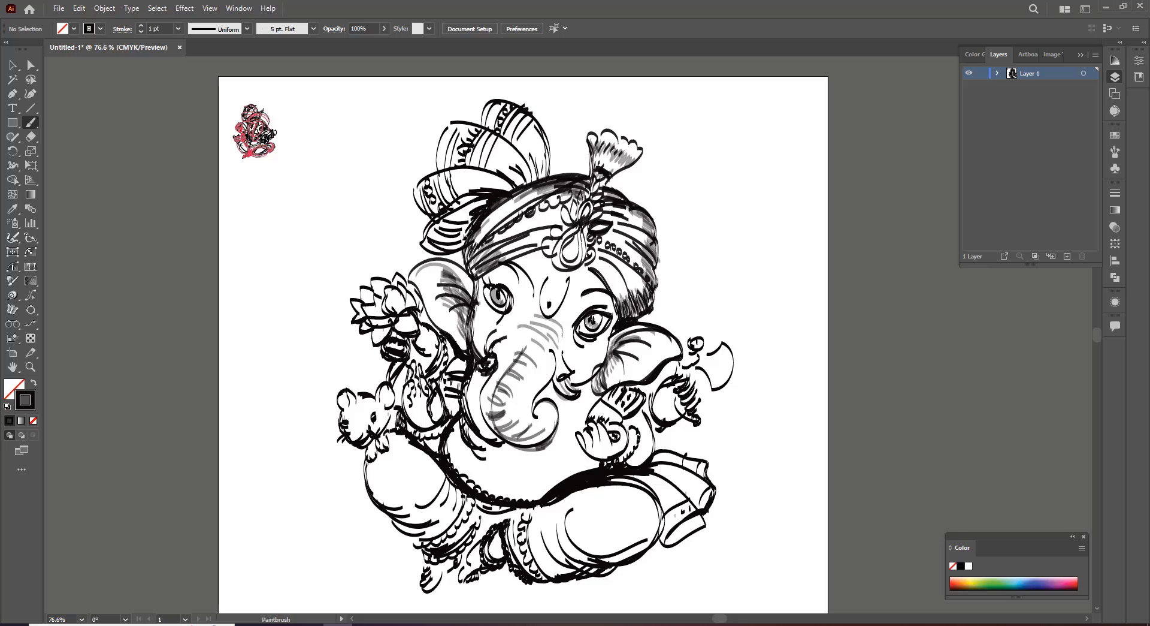
pyautogui.moveTo(514, 193); pyautogui.dragTo(500, 182)
pyautogui.moveTo(520, 189); pyautogui.dragTo(513, 171)
pyautogui.moveTo(531, 183); pyautogui.dragTo(529, 158)
pyautogui.moveTo(537, 180); pyautogui.dragTo(545, 165)
pyautogui.moveTo(544, 178); pyautogui.dragTo(548, 155)
pyautogui.moveTo(542, 179); pyautogui.dragTo(532, 159)
pyautogui.moveTo(531, 181); pyautogui.dragTo(516, 168)
pyautogui.moveTo(520, 181)
pyautogui.mouseDown()
pyautogui.moveTo(508, 169)
pyautogui.moveTo(544, 144)
pyautogui.moveTo(525, 109)
pyautogui.mouseUp()
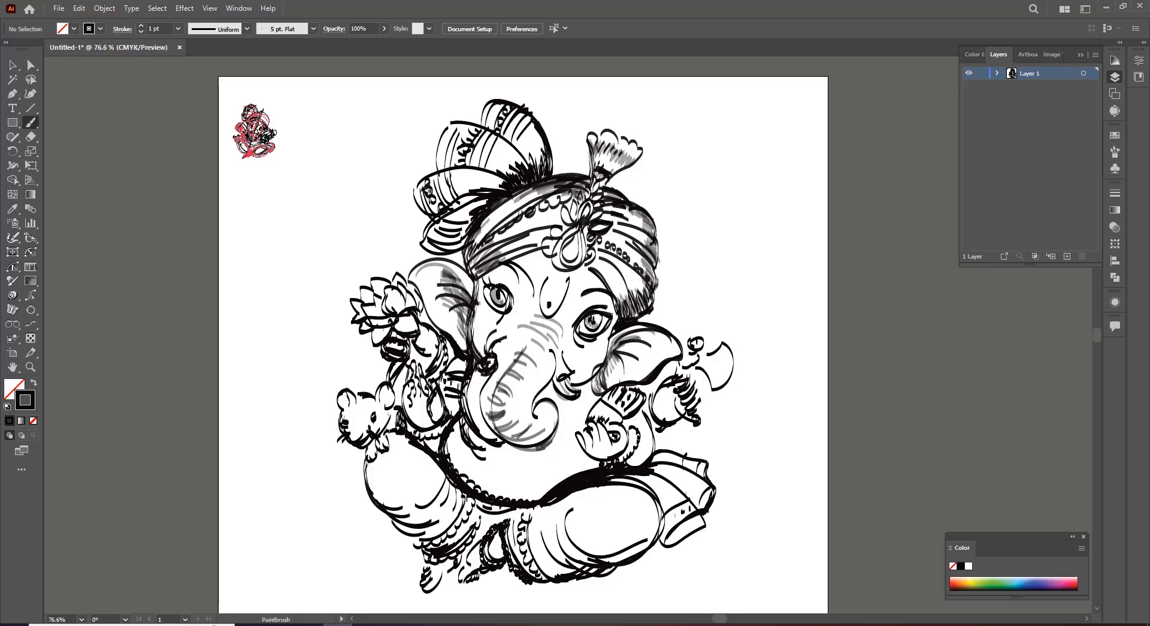
# Step: Thicken the outer contours of the cloth loops and the forehead mark
pyautogui.moveTo(431, 176); pyautogui.dragTo(418, 212)
pyautogui.moveTo(450, 125); pyautogui.dragTo(438, 159)
pyautogui.moveTo(422, 243)
pyautogui.mouseDown()
pyautogui.moveTo(438, 257)
pyautogui.moveTo(477, 240)
pyautogui.moveTo(461, 248)
pyautogui.mouseUp()
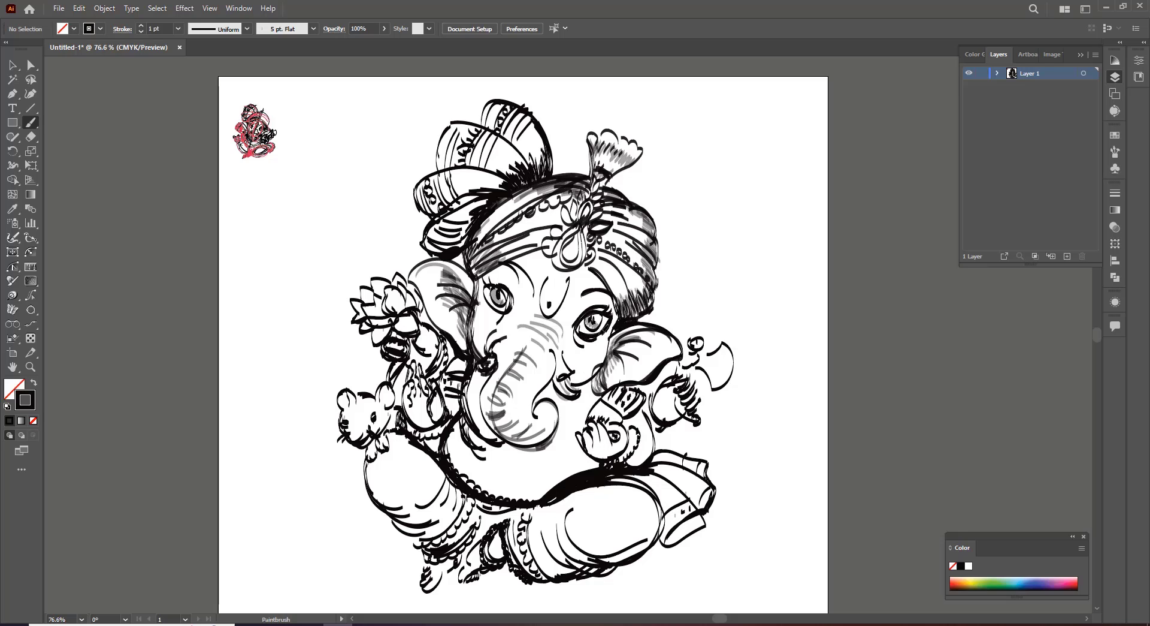
pyautogui.moveTo(547, 275)
pyautogui.mouseDown()
pyautogui.moveTo(549, 317)
pyautogui.moveTo(569, 278)
pyautogui.moveTo(548, 317)
pyautogui.moveTo(547, 307)
pyautogui.mouseUp()
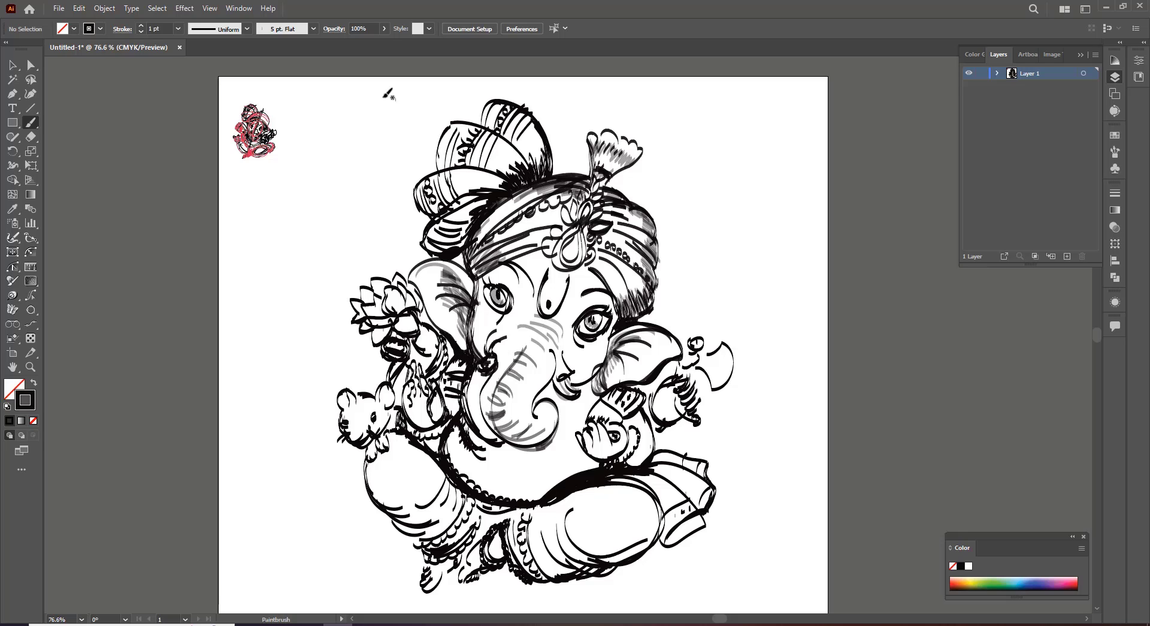
# Step: Set the brush to 57% opacity with a tapered width profile and shade the turban's edge and the right cheek
pyautogui.click(384, 29)
pyautogui.moveTo(388, 46); pyautogui.dragTo(364, 47)
pyautogui.moveTo(496, 228); pyautogui.dragTo(472, 269)
pyautogui.click(247, 28)
pyautogui.click(215, 54)
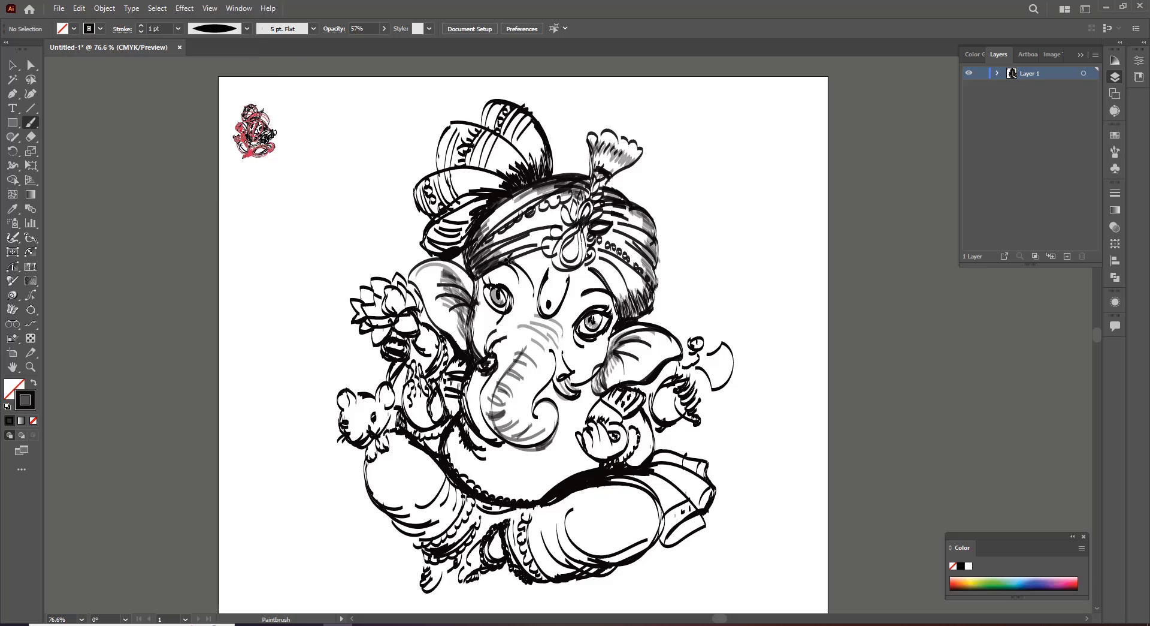
pyautogui.moveTo(512, 190)
pyautogui.mouseDown()
pyautogui.moveTo(539, 144)
pyautogui.moveTo(554, 174)
pyautogui.moveTo(488, 177)
pyautogui.moveTo(516, 188)
pyautogui.moveTo(468, 223)
pyautogui.moveTo(452, 252)
pyautogui.moveTo(473, 313)
pyautogui.mouseUp()
pyautogui.moveTo(480, 358)
pyautogui.mouseDown()
pyautogui.moveTo(474, 315)
pyautogui.moveTo(496, 324)
pyautogui.mouseUp()
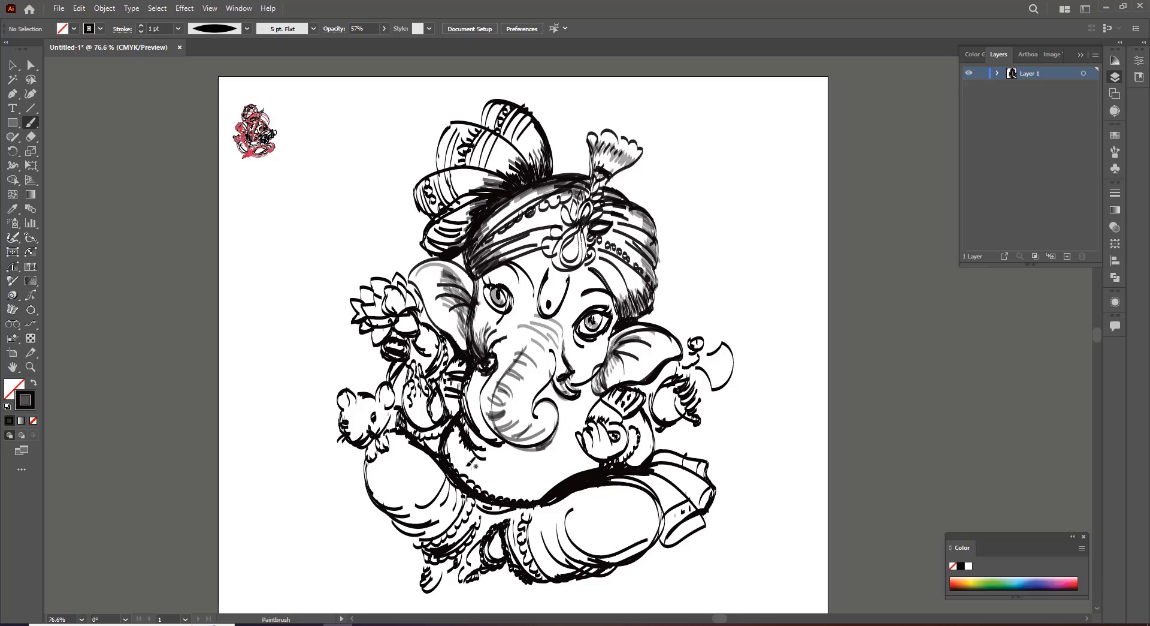
# Step: Hatch translucent grey shading along the belly's edge beside the right leg
pyautogui.moveTo(451, 463); pyautogui.dragTo(453, 447)
pyautogui.moveTo(458, 474); pyautogui.dragTo(460, 455)
pyautogui.moveTo(468, 482)
pyautogui.mouseDown()
pyautogui.moveTo(464, 460)
pyautogui.moveTo(512, 482)
pyautogui.mouseUp()
# Step: Lower the brush opacity to 51% and hatch shading along the belly's lower edge toward the left hand
pyautogui.click(385, 29)
pyautogui.click(385, 44)
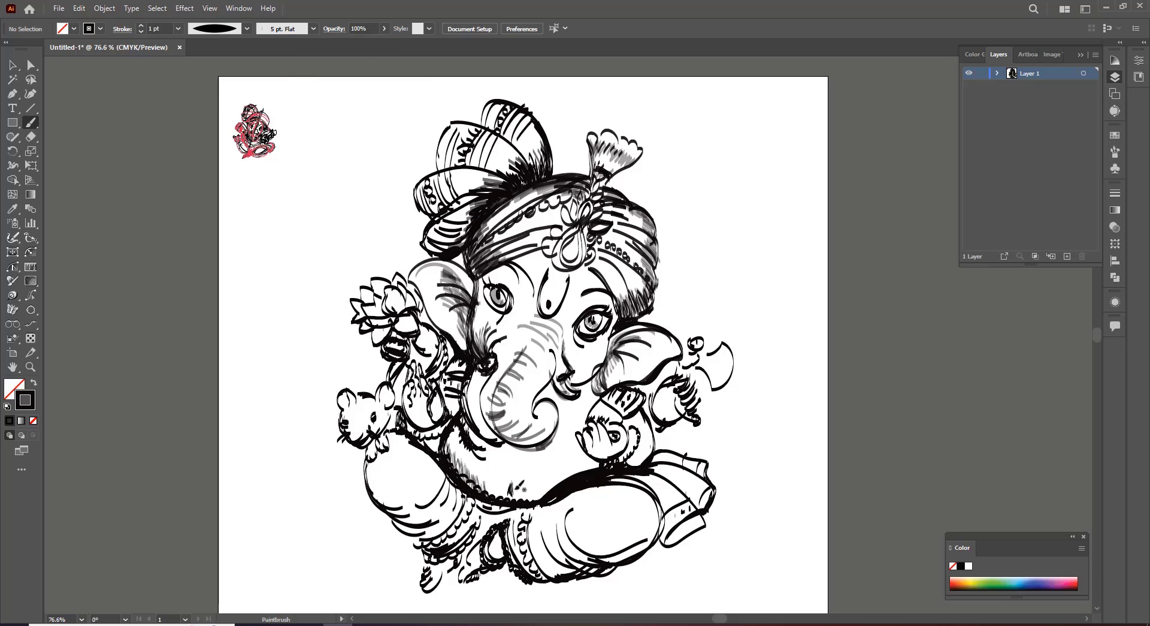
pyautogui.click(385, 29)
pyautogui.click(360, 43)
pyautogui.click(487, 492)
pyautogui.moveTo(525, 501); pyautogui.dragTo(529, 492)
pyautogui.moveTo(535, 500); pyautogui.dragTo(539, 490)
pyautogui.moveTo(545, 496); pyautogui.dragTo(560, 477)
pyautogui.moveTo(560, 486); pyautogui.dragTo(565, 471)
pyautogui.moveTo(569, 479); pyautogui.dragTo(580, 466)
pyautogui.moveTo(584, 471); pyautogui.dragTo(588, 461)
pyautogui.moveTo(575, 476); pyautogui.dragTo(579, 463)
pyautogui.moveTo(564, 483); pyautogui.dragTo(561, 471)
pyautogui.moveTo(548, 492); pyautogui.dragTo(553, 476)
pyautogui.moveTo(540, 497); pyautogui.dragTo(536, 480)
pyautogui.moveTo(524, 499); pyautogui.dragTo(527, 484)
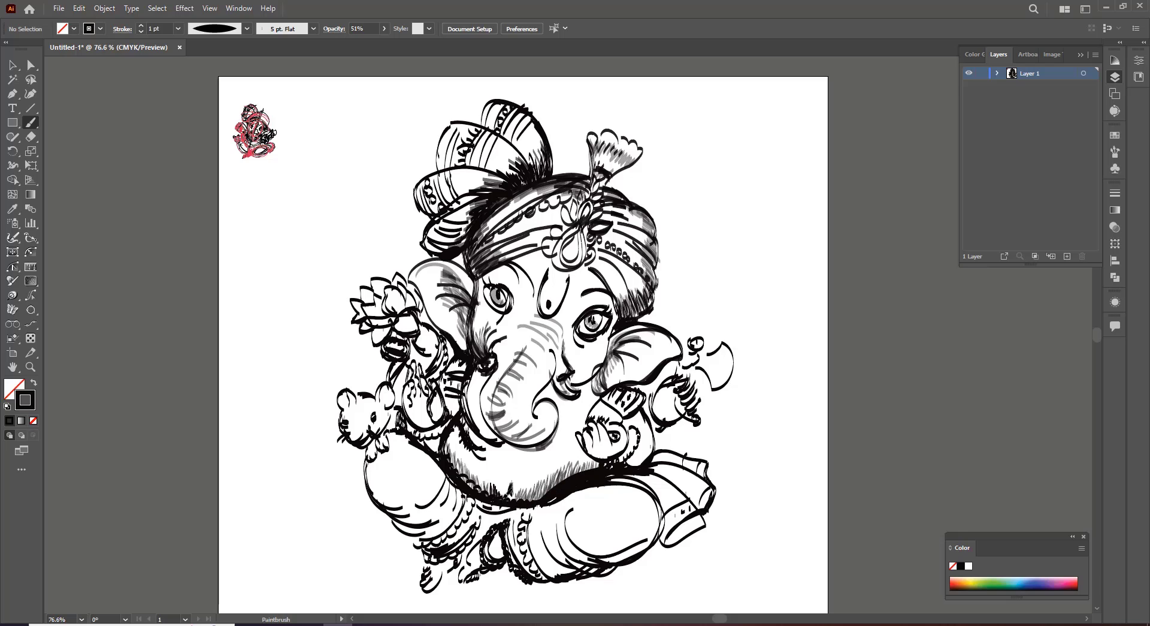
# Step: Hatch grey shading strokes down the right leg's inner side, beneath the belly
pyautogui.moveTo(414, 447); pyautogui.dragTo(427, 467)
pyautogui.moveTo(417, 448); pyautogui.dragTo(432, 479)
pyautogui.moveTo(425, 452); pyautogui.dragTo(442, 478)
pyautogui.moveTo(427, 451); pyautogui.dragTo(445, 495)
pyautogui.moveTo(442, 471); pyautogui.dragTo(454, 503)
pyautogui.moveTo(451, 478); pyautogui.dragTo(462, 509)
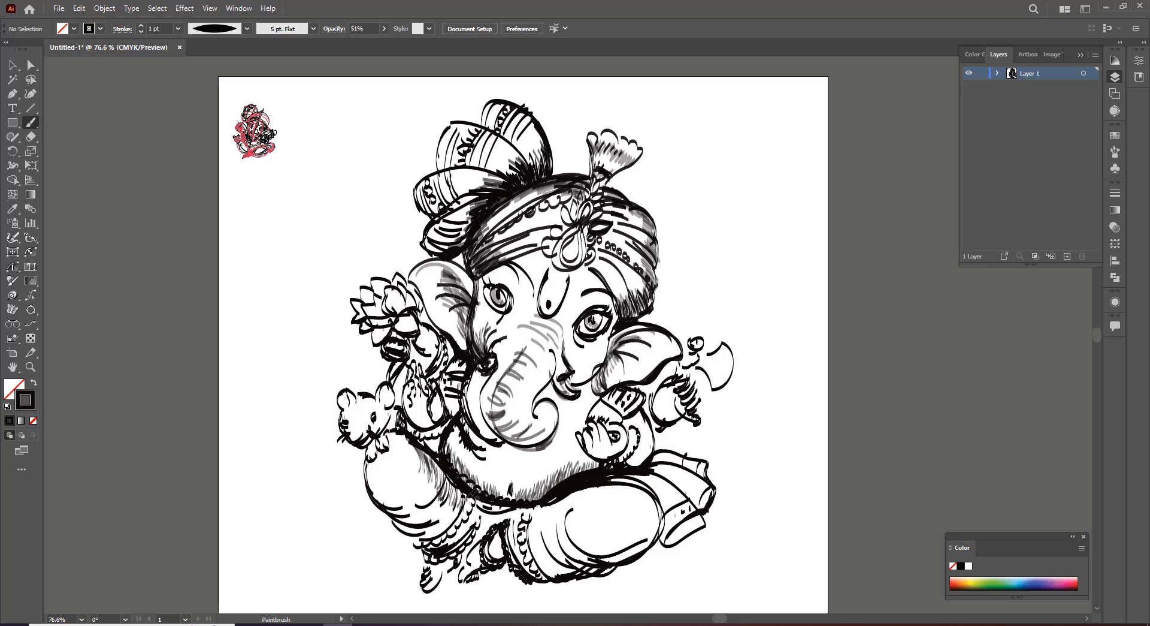
pyautogui.moveTo(437, 463); pyautogui.dragTo(445, 486)
pyautogui.moveTo(414, 436); pyautogui.dragTo(427, 471)
# Step: Shade the right knee below the mouse and the leg's outer edge down to the hem
pyautogui.moveTo(400, 426)
pyautogui.mouseDown()
pyautogui.moveTo(415, 451)
pyautogui.moveTo(402, 466)
pyautogui.moveTo(395, 454)
pyautogui.moveTo(383, 500)
pyautogui.mouseUp()
pyautogui.moveTo(373, 480); pyautogui.dragTo(408, 529)
pyautogui.moveTo(396, 509); pyautogui.dragTo(431, 555)
pyautogui.moveTo(381, 464)
pyautogui.mouseDown()
pyautogui.moveTo(373, 485)
pyautogui.moveTo(384, 498)
pyautogui.mouseUp()
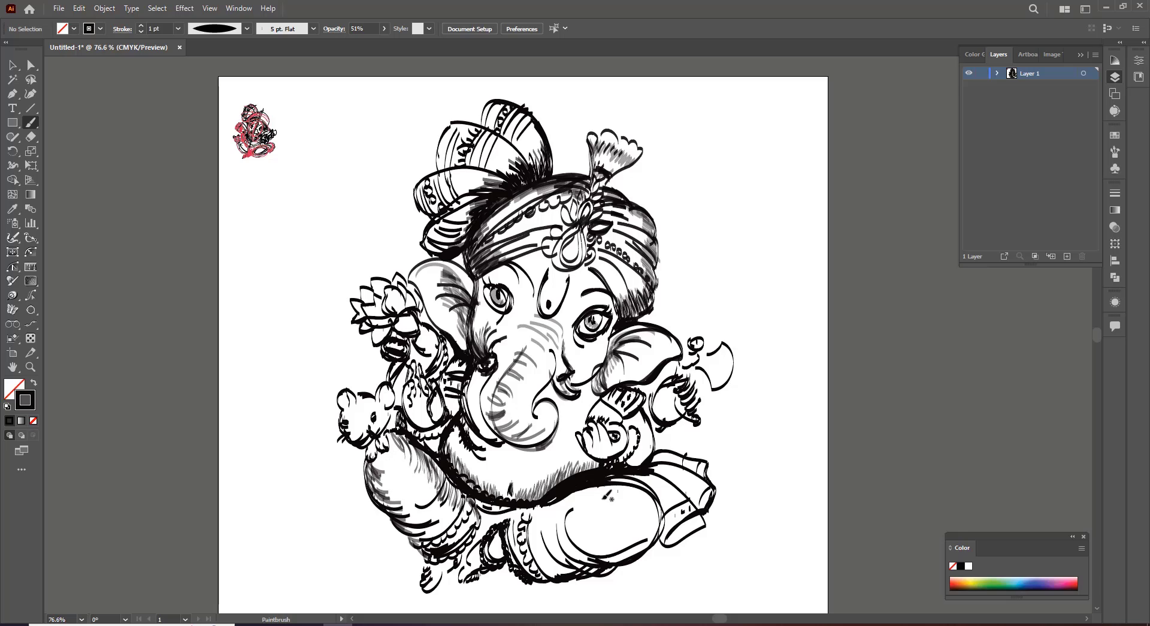
# Step: Shade the left leg's lower and outer edges and hatch the cloth folds behind the knee
pyautogui.moveTo(543, 564)
pyautogui.mouseDown()
pyautogui.moveTo(556, 578)
pyautogui.moveTo(599, 567)
pyautogui.mouseUp()
pyautogui.moveTo(604, 551)
pyautogui.mouseDown()
pyautogui.moveTo(617, 559)
pyautogui.moveTo(656, 532)
pyautogui.moveTo(652, 492)
pyautogui.moveTo(670, 510)
pyautogui.mouseUp()
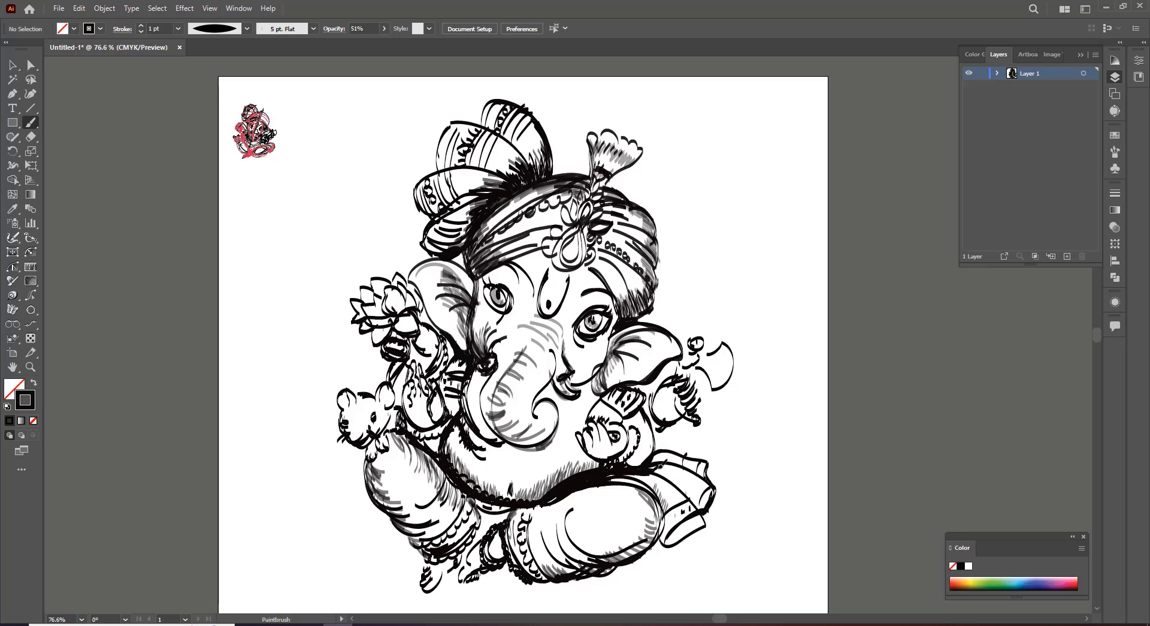
pyautogui.moveTo(671, 468); pyautogui.dragTo(680, 479)
pyautogui.moveTo(682, 472)
pyautogui.mouseDown()
pyautogui.moveTo(693, 496)
pyautogui.moveTo(707, 491)
pyautogui.moveTo(662, 543)
pyautogui.mouseUp()
pyautogui.moveTo(627, 477)
pyautogui.mouseDown()
pyautogui.moveTo(657, 493)
pyautogui.moveTo(673, 460)
pyautogui.mouseUp()
pyautogui.moveTo(674, 457); pyautogui.dragTo(689, 465)
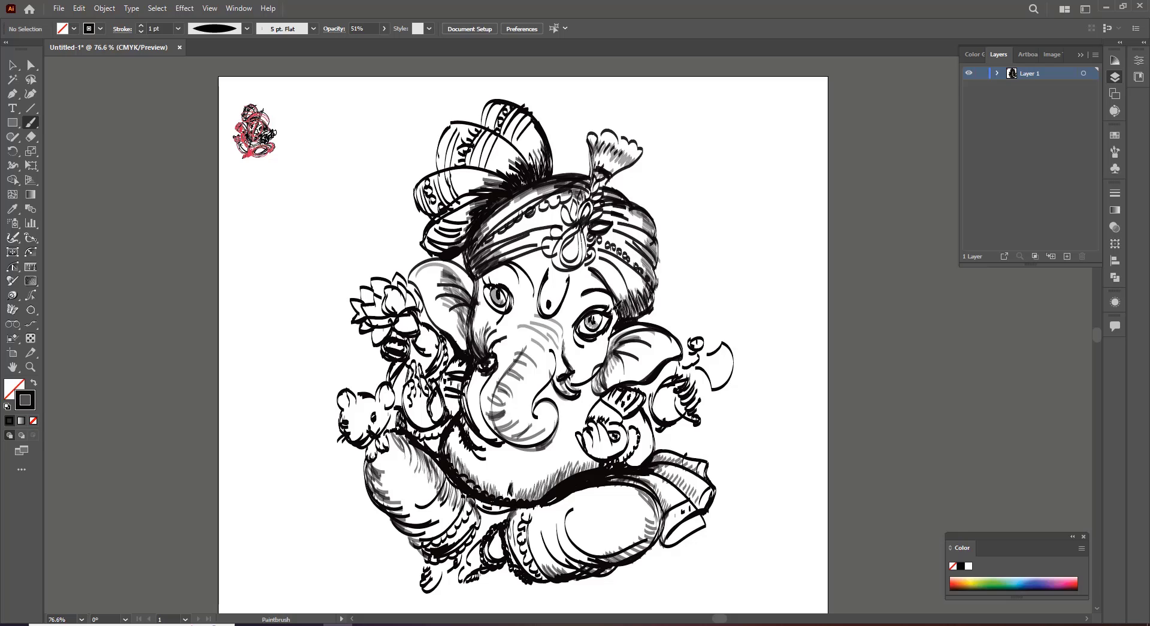
# Step: Shade around the turban jewel, and add faint strokes at 20% opacity on the chest below the left tusk
pyautogui.moveTo(556, 241)
pyautogui.mouseDown()
pyautogui.moveTo(544, 221)
pyautogui.moveTo(557, 208)
pyautogui.mouseUp()
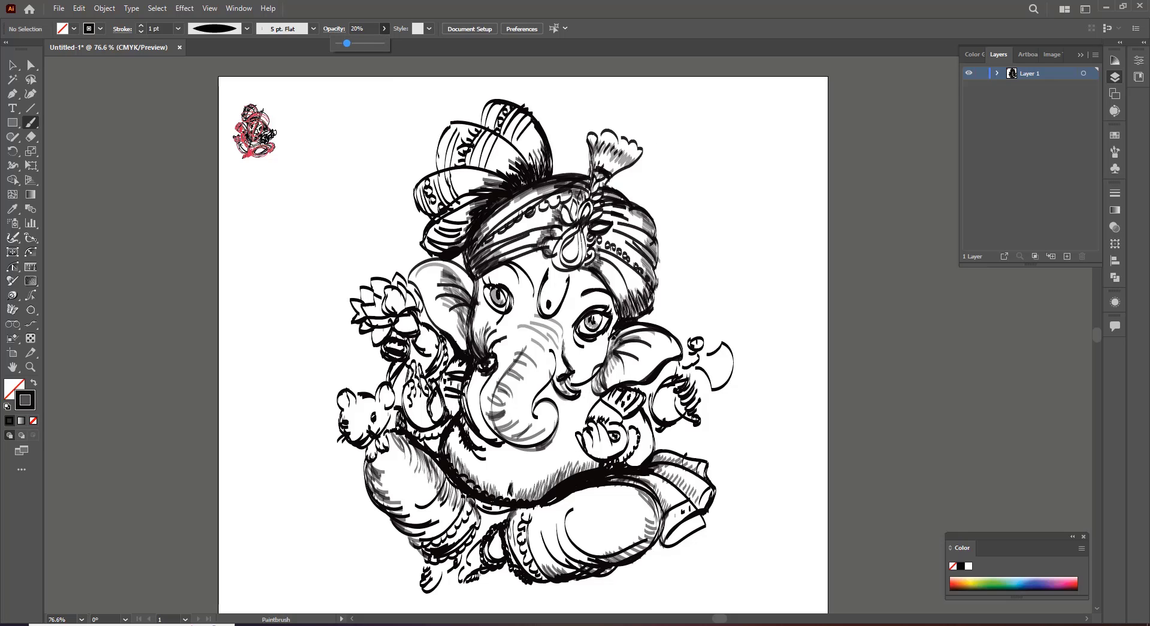
pyautogui.moveTo(552, 387); pyautogui.dragTo(577, 409)
pyautogui.moveTo(580, 388); pyautogui.dragTo(595, 397)
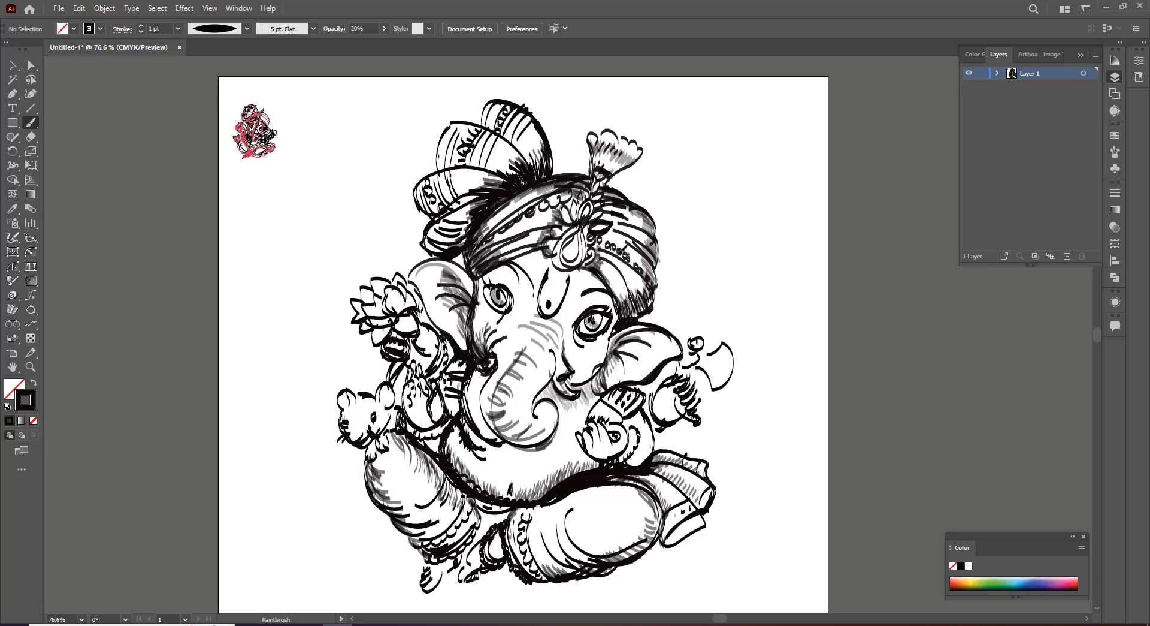
# Step: Add faint grey shading to the upper trunk, around the right eye and across the turban folds
pyautogui.moveTo(518, 335); pyautogui.dragTo(533, 333)
pyautogui.moveTo(502, 278)
pyautogui.mouseDown()
pyautogui.moveTo(511, 321)
pyautogui.moveTo(592, 309)
pyautogui.moveTo(580, 345)
pyautogui.moveTo(509, 326)
pyautogui.mouseUp()
pyautogui.moveTo(514, 257); pyautogui.dragTo(549, 222)
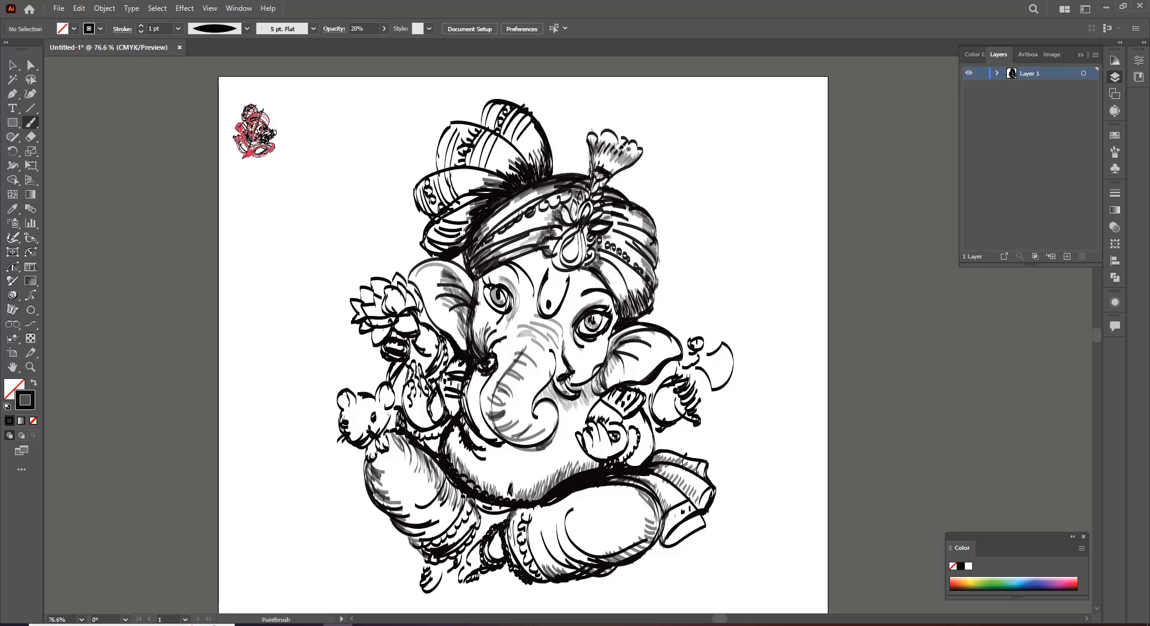
# Step: Add faint grey shading to the turban's plume and loops, the right hands and mouse, and the right leg
pyautogui.moveTo(590, 135); pyautogui.dragTo(600, 130)
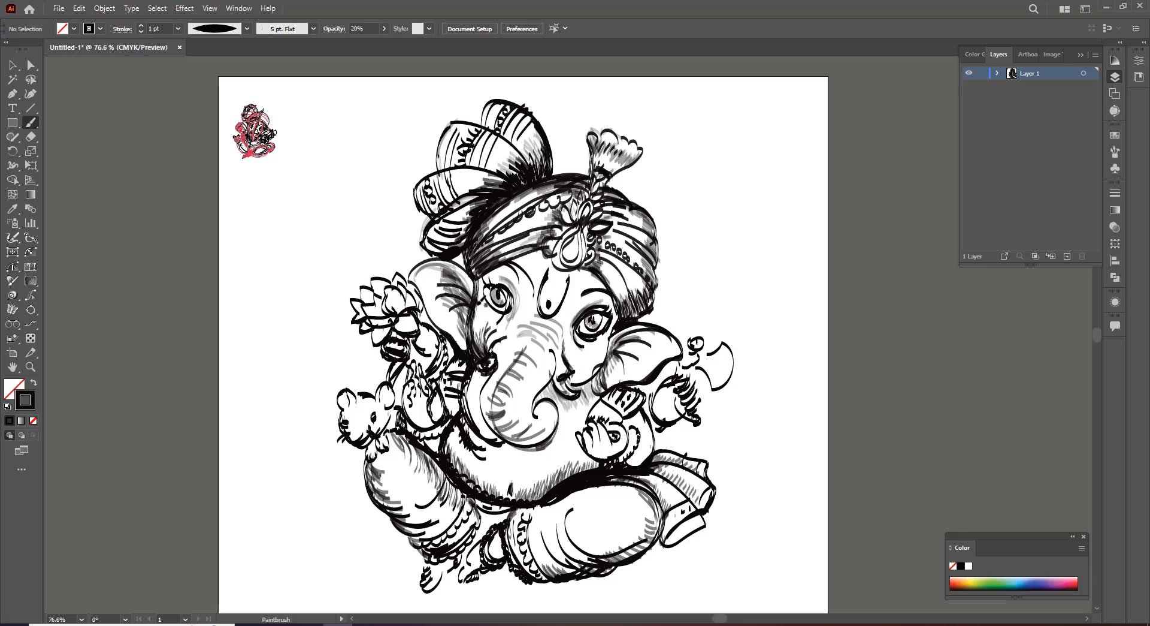
pyautogui.moveTo(407, 384); pyautogui.dragTo(426, 428)
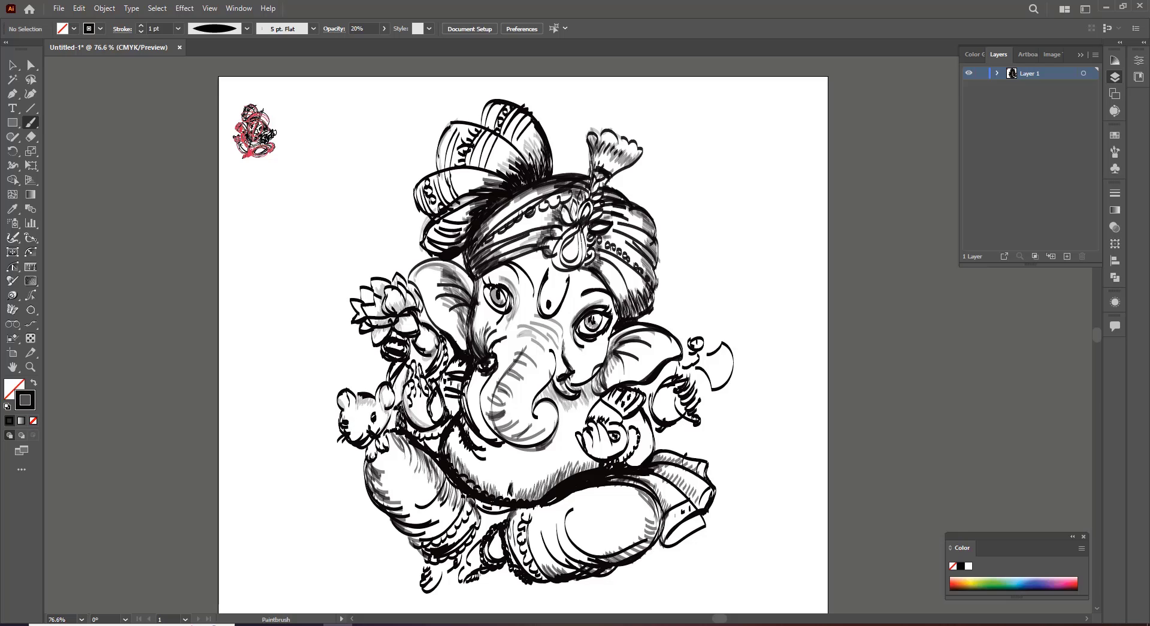
pyautogui.moveTo(384, 472)
pyautogui.mouseDown()
pyautogui.moveTo(393, 506)
pyautogui.moveTo(416, 531)
pyautogui.mouseUp()
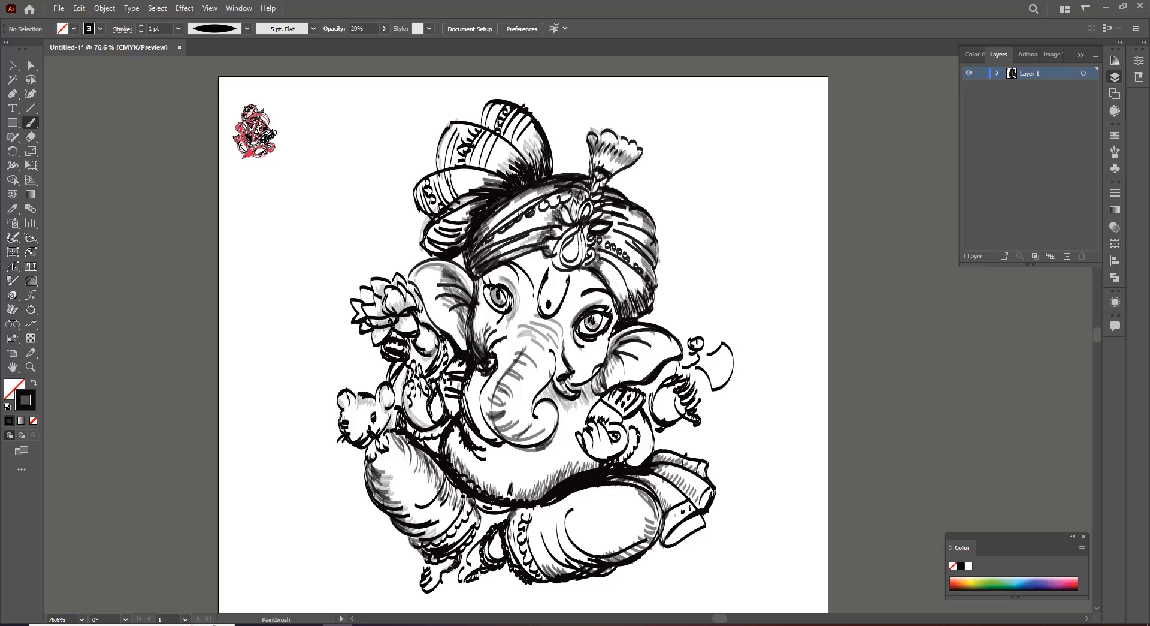
# Step: Restore the brush opacity to 100%, add Layer 2 beneath Layer 1 and darken the gaps between the legs
pyautogui.click(384, 28)
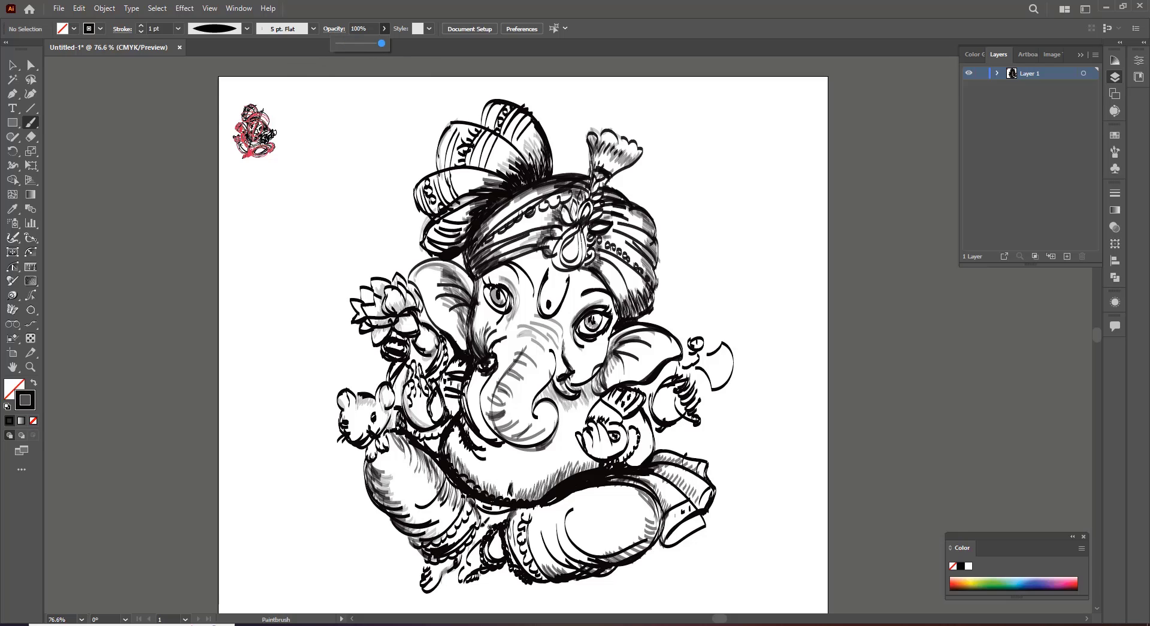
pyautogui.click(1067, 256)
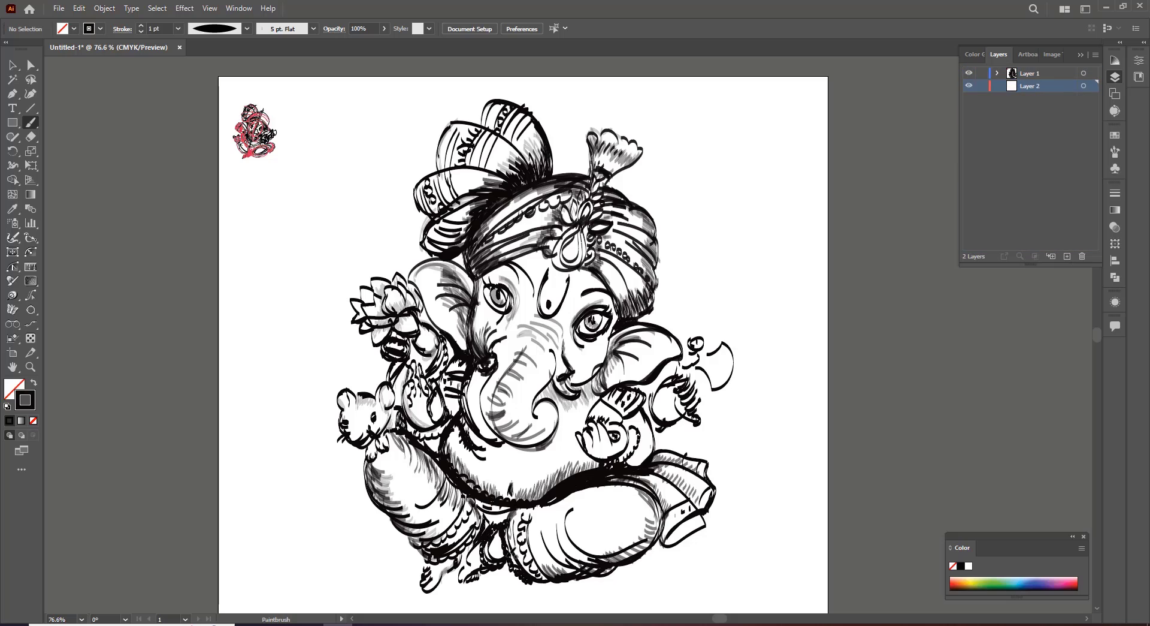
pyautogui.moveTo(488, 509)
pyautogui.mouseDown()
pyautogui.moveTo(506, 525)
pyautogui.moveTo(492, 522)
pyautogui.moveTo(466, 580)
pyautogui.moveTo(460, 561)
pyautogui.mouseUp()
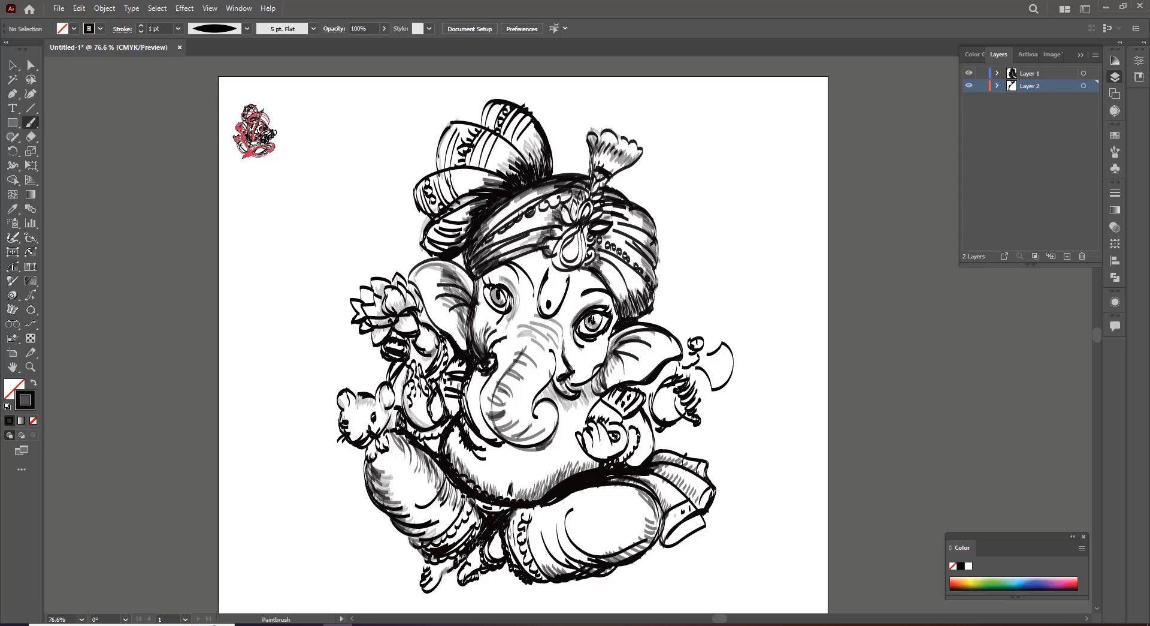
# Step: Add solid black strokes on Layer 2 behind the right arm, along the left cloth folds and inside the axe blade
pyautogui.moveTo(434, 444); pyautogui.dragTo(449, 453)
pyautogui.moveTo(457, 364); pyautogui.dragTo(445, 377)
pyautogui.moveTo(669, 446); pyautogui.dragTo(711, 458)
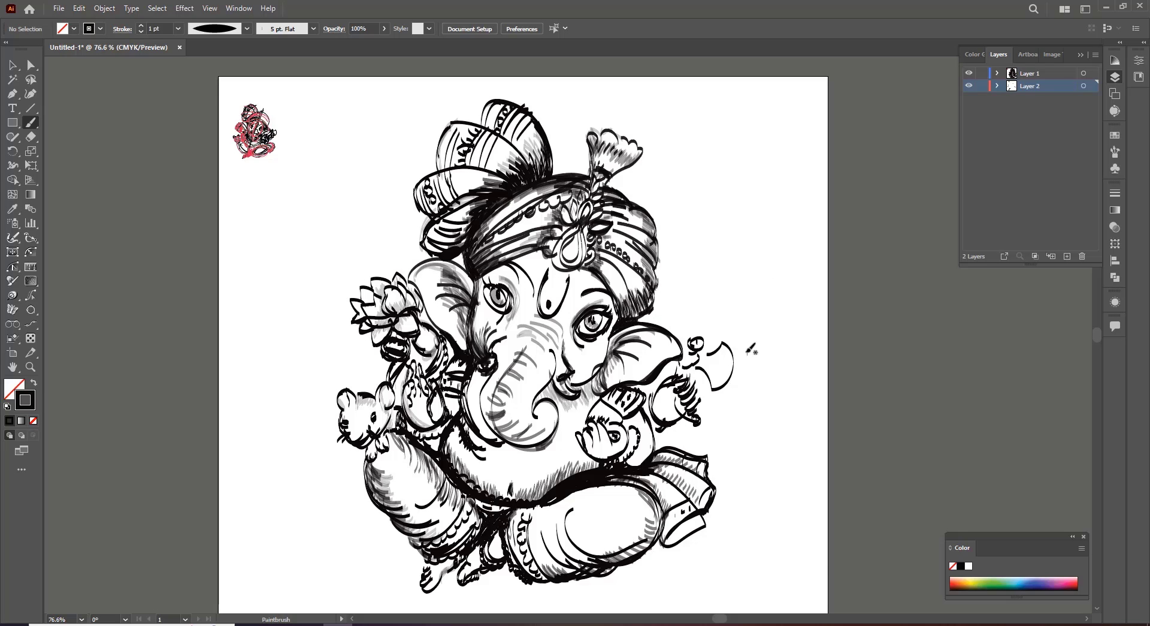
pyautogui.moveTo(713, 349)
pyautogui.mouseDown()
pyautogui.moveTo(691, 377)
pyautogui.moveTo(695, 345)
pyautogui.moveTo(713, 372)
pyautogui.mouseUp()
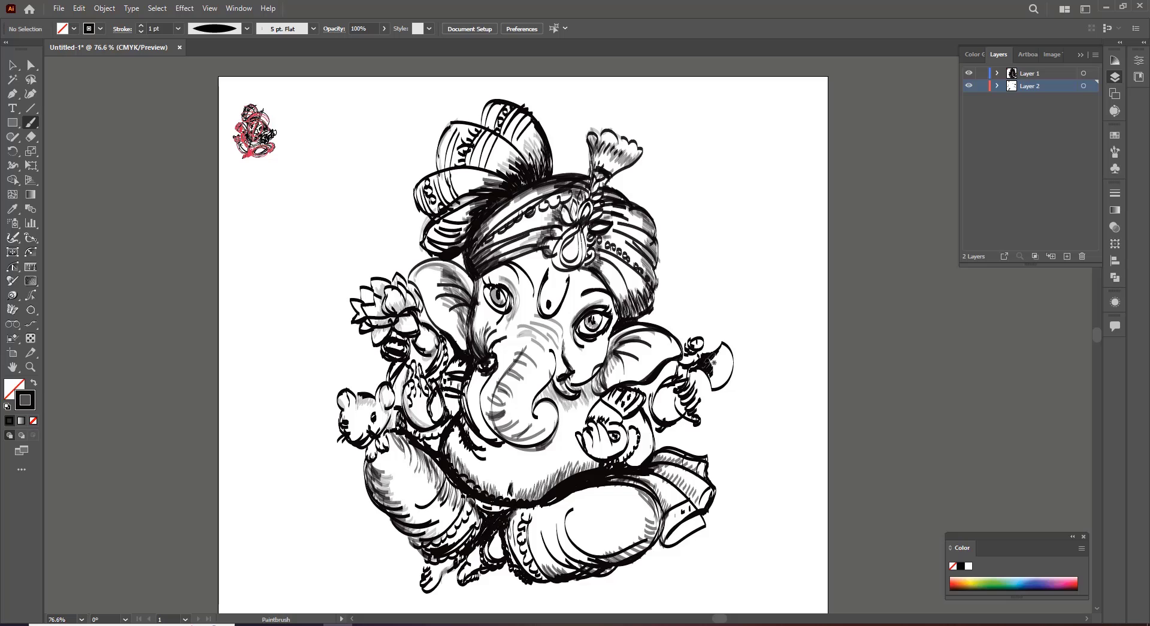
# Step: Lower the brush opacity to 31% and add grey shading strokes to the axe blade and the arm below it
pyautogui.click(386, 32)
pyautogui.moveTo(390, 46); pyautogui.dragTo(354, 44)
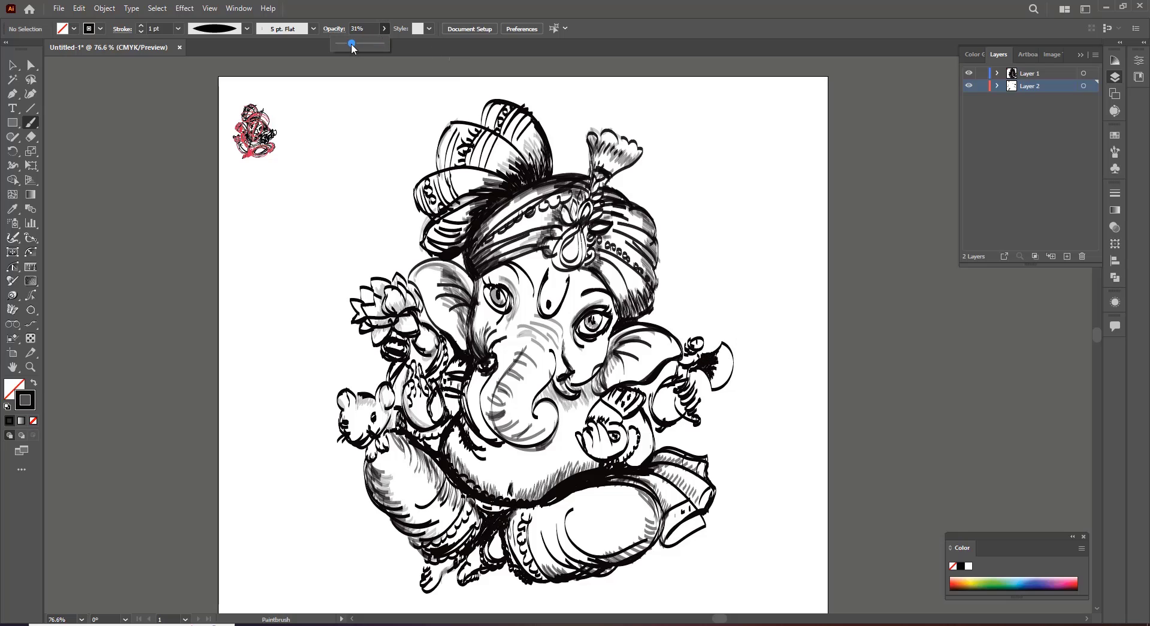
pyautogui.moveTo(723, 364)
pyautogui.mouseDown()
pyautogui.moveTo(727, 343)
pyautogui.moveTo(718, 379)
pyautogui.moveTo(639, 435)
pyautogui.mouseUp()
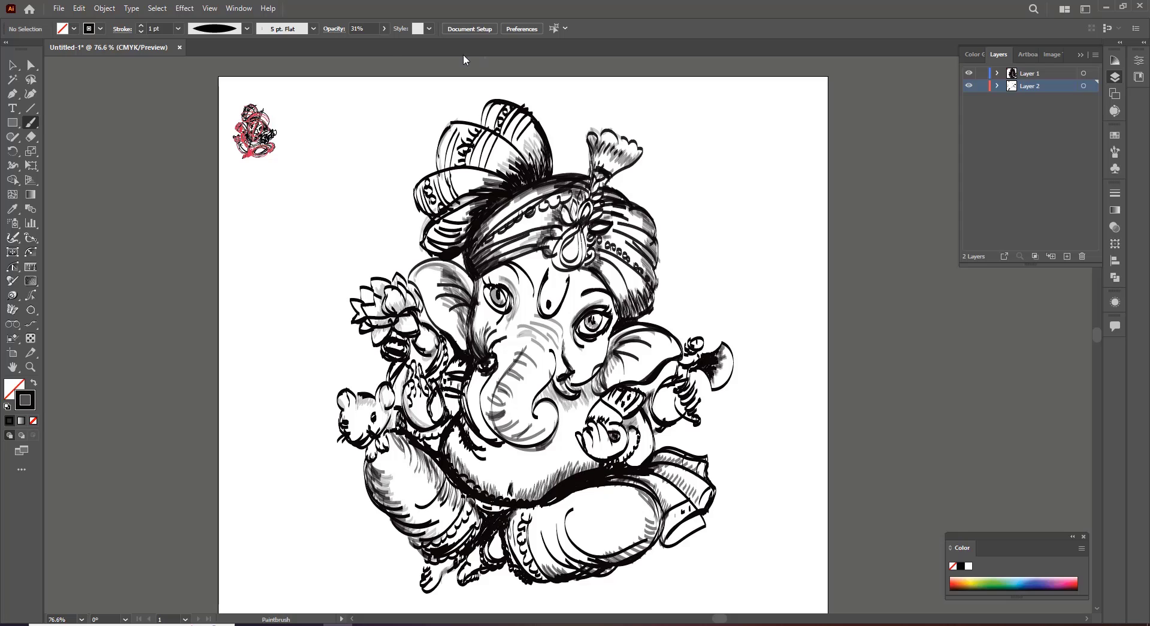
# Step: Restore the brush opacity to 100% and add solid black strokes around the open hand, behind the ear and around the turban's tassel and jewel
pyautogui.click(384, 29)
pyautogui.click(387, 43)
pyautogui.click(616, 434)
pyautogui.moveTo(605, 398)
pyautogui.mouseDown()
pyautogui.moveTo(617, 418)
pyautogui.moveTo(604, 415)
pyautogui.moveTo(600, 391)
pyautogui.mouseUp()
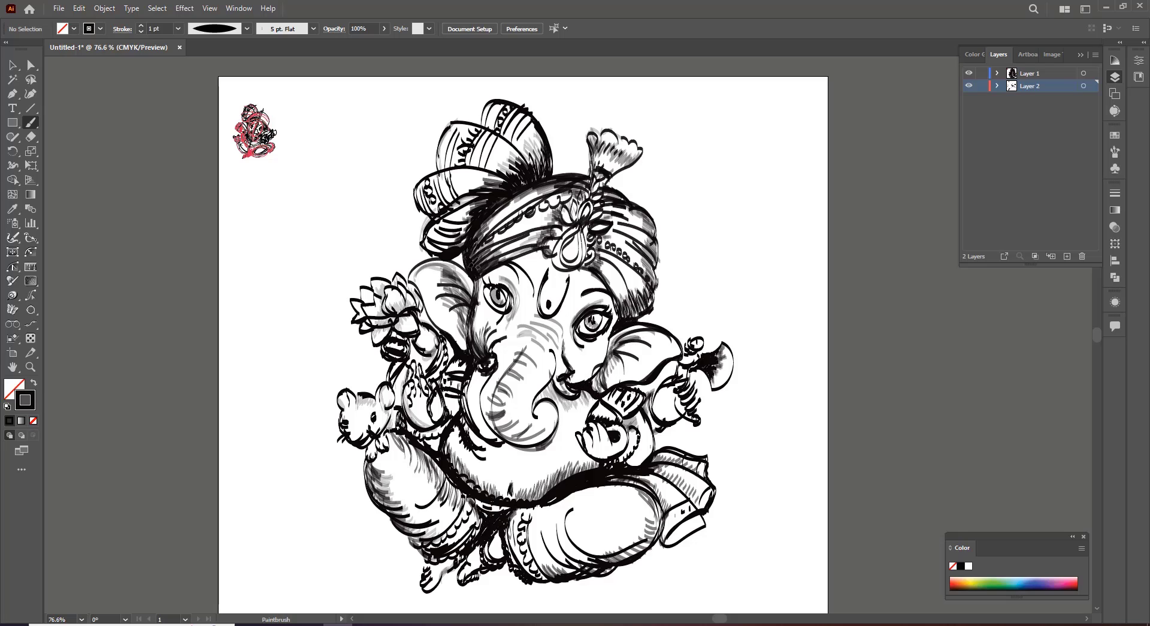
pyautogui.moveTo(462, 270); pyautogui.dragTo(465, 245)
pyautogui.moveTo(609, 175)
pyautogui.mouseDown()
pyautogui.moveTo(586, 137)
pyautogui.moveTo(618, 129)
pyautogui.moveTo(646, 147)
pyautogui.moveTo(608, 187)
pyautogui.mouseUp()
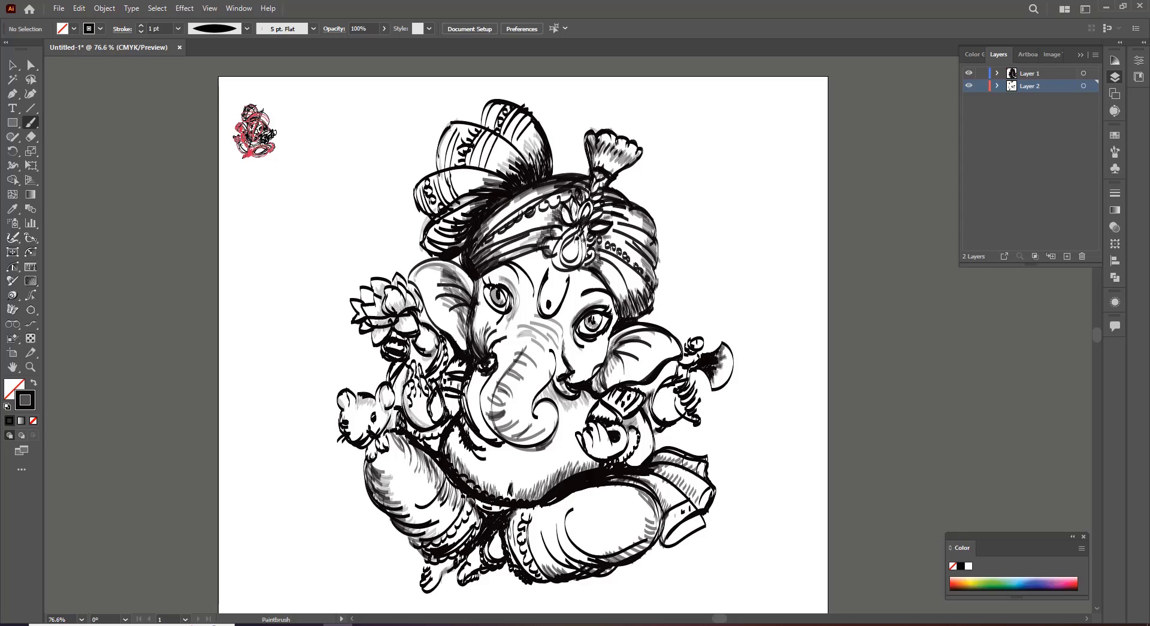
pyautogui.moveTo(579, 236)
pyautogui.mouseDown()
pyautogui.moveTo(566, 267)
pyautogui.moveTo(560, 254)
pyautogui.moveTo(583, 226)
pyautogui.moveTo(556, 265)
pyautogui.moveTo(544, 252)
pyautogui.mouseUp()
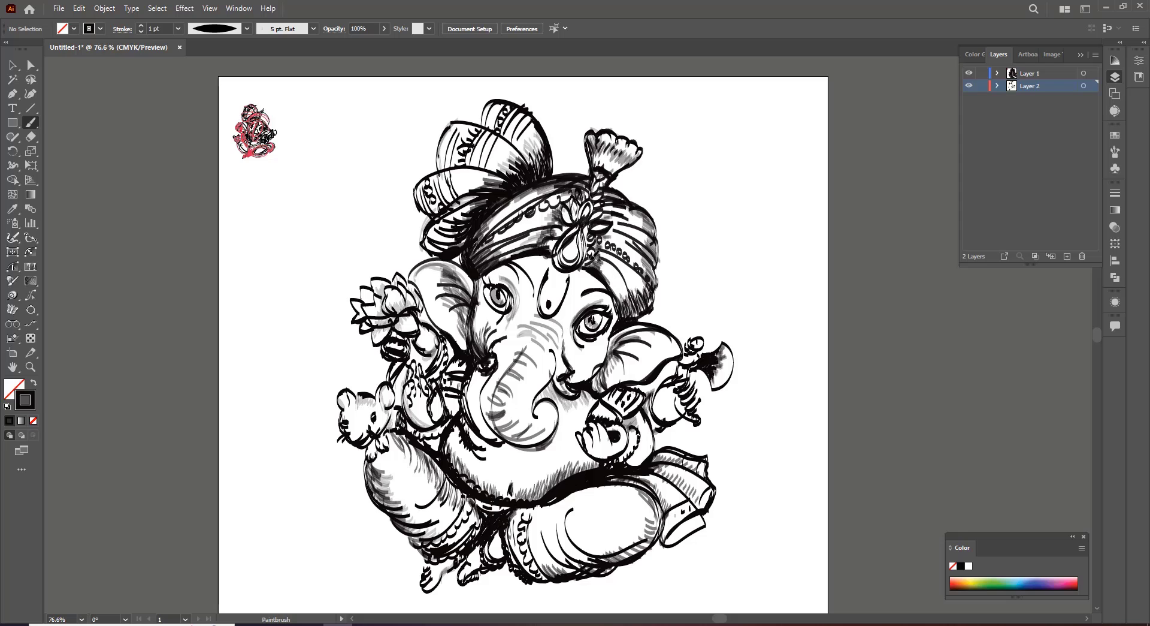
# Step: Set the brush opacity to 19% and add faint grey hatching beside the trunk's curl and along the belly's curved edge
pyautogui.click(378, 24)
pyautogui.write('19')
pyautogui.press('Return')
pyautogui.moveTo(559, 400); pyautogui.dragTo(567, 415)
pyautogui.moveTo(566, 401); pyautogui.dragTo(581, 415)
pyautogui.moveTo(582, 401); pyautogui.dragTo(589, 413)
pyautogui.moveTo(447, 440); pyautogui.dragTo(453, 452)
pyautogui.moveTo(452, 437); pyautogui.dragTo(470, 469)
pyautogui.moveTo(468, 451); pyautogui.dragTo(491, 482)
pyautogui.moveTo(491, 472); pyautogui.dragTo(509, 493)
# Step: Add faint grey hatching along the upper surfaces of both folded legs
pyautogui.moveTo(414, 452); pyautogui.dragTo(457, 519)
pyautogui.moveTo(463, 503); pyautogui.dragTo(473, 526)
pyautogui.moveTo(551, 508); pyautogui.dragTo(515, 521)
pyautogui.moveTo(554, 502)
pyautogui.mouseDown()
pyautogui.moveTo(541, 517)
pyautogui.moveTo(553, 513)
pyautogui.mouseUp()
pyautogui.moveTo(576, 492)
pyautogui.mouseDown()
pyautogui.moveTo(564, 509)
pyautogui.moveTo(575, 509)
pyautogui.mouseUp()
pyautogui.moveTo(602, 487)
pyautogui.mouseDown()
pyautogui.moveTo(589, 505)
pyautogui.moveTo(601, 502)
pyautogui.mouseUp()
pyautogui.moveTo(626, 487); pyautogui.dragTo(622, 495)
# Step: Add faint grey shading strokes inside the ear beside the lotus
pyautogui.moveTo(467, 267); pyautogui.dragTo(443, 289)
pyautogui.moveTo(472, 276)
pyautogui.mouseDown()
pyautogui.moveTo(447, 296)
pyautogui.moveTo(426, 279)
pyautogui.mouseUp()
pyautogui.moveTo(472, 290); pyautogui.dragTo(439, 308)
pyautogui.moveTo(471, 300); pyautogui.dragTo(456, 324)
pyautogui.moveTo(472, 318); pyautogui.dragTo(454, 340)
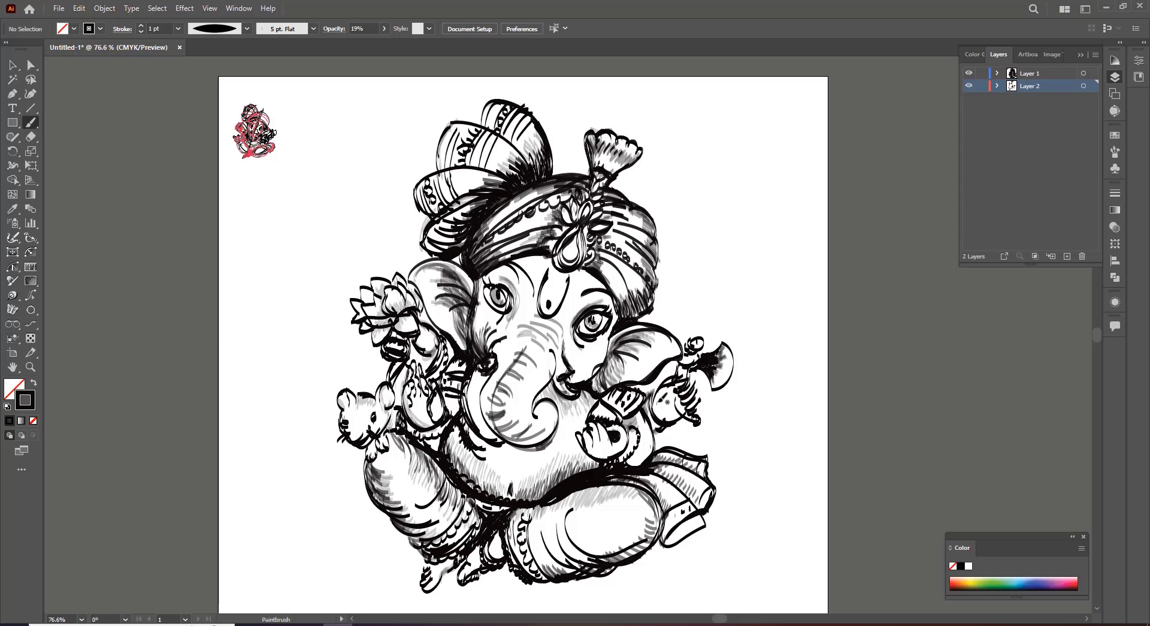
# Step: Add faint grey strokes to the arm holding the axe, the cheek beside the mouth and the outer edges of the turban
pyautogui.moveTo(668, 402)
pyautogui.mouseDown()
pyautogui.moveTo(673, 387)
pyautogui.moveTo(672, 431)
pyautogui.mouseUp()
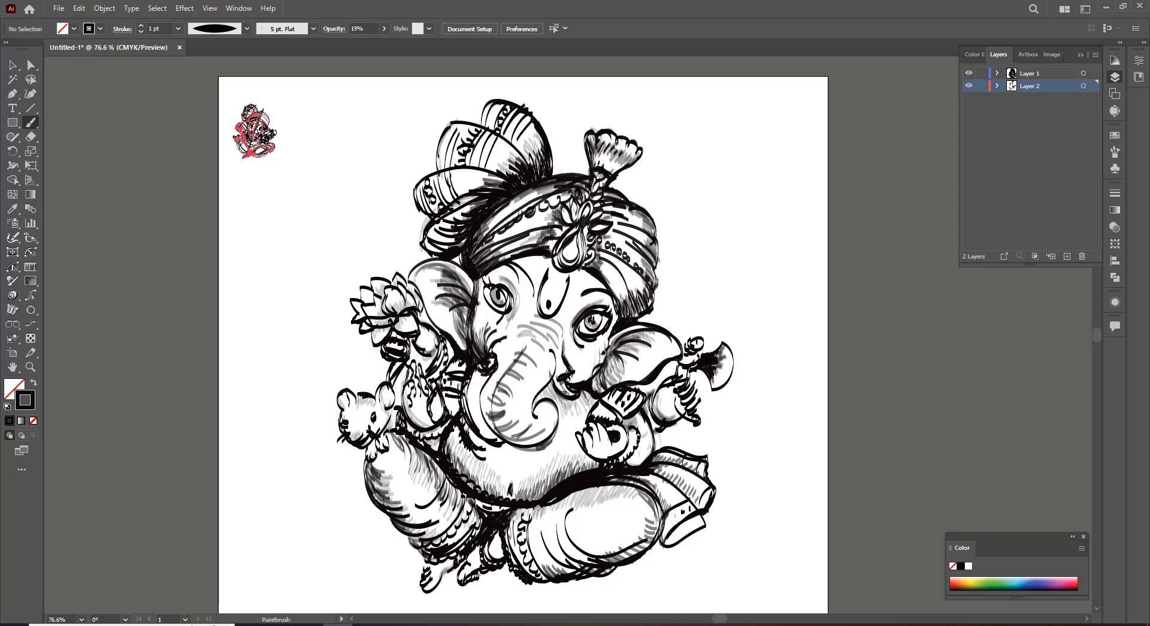
pyautogui.moveTo(573, 385); pyautogui.dragTo(579, 372)
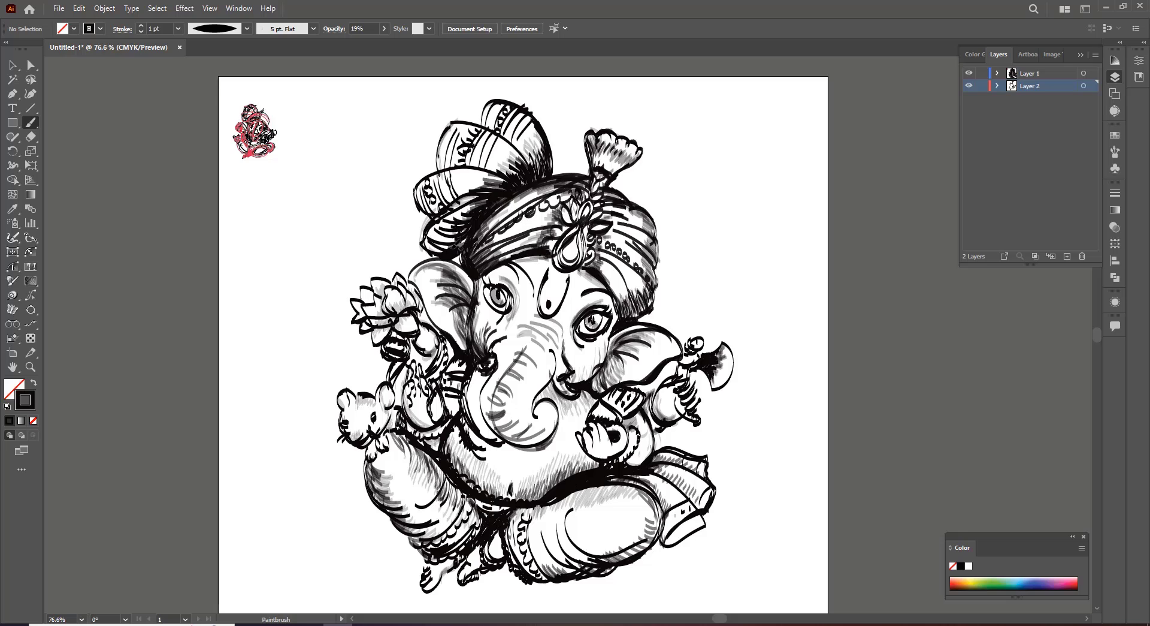
pyautogui.moveTo(433, 177); pyautogui.dragTo(432, 134)
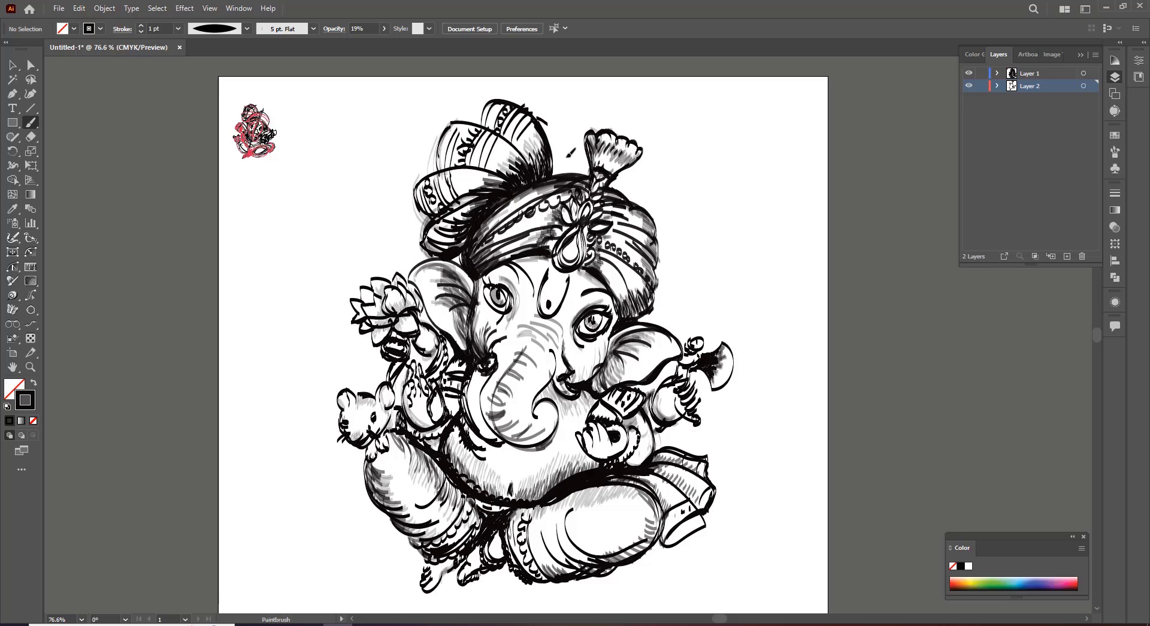
pyautogui.moveTo(563, 172); pyautogui.dragTo(542, 116)
pyautogui.moveTo(634, 180); pyautogui.dragTo(648, 205)
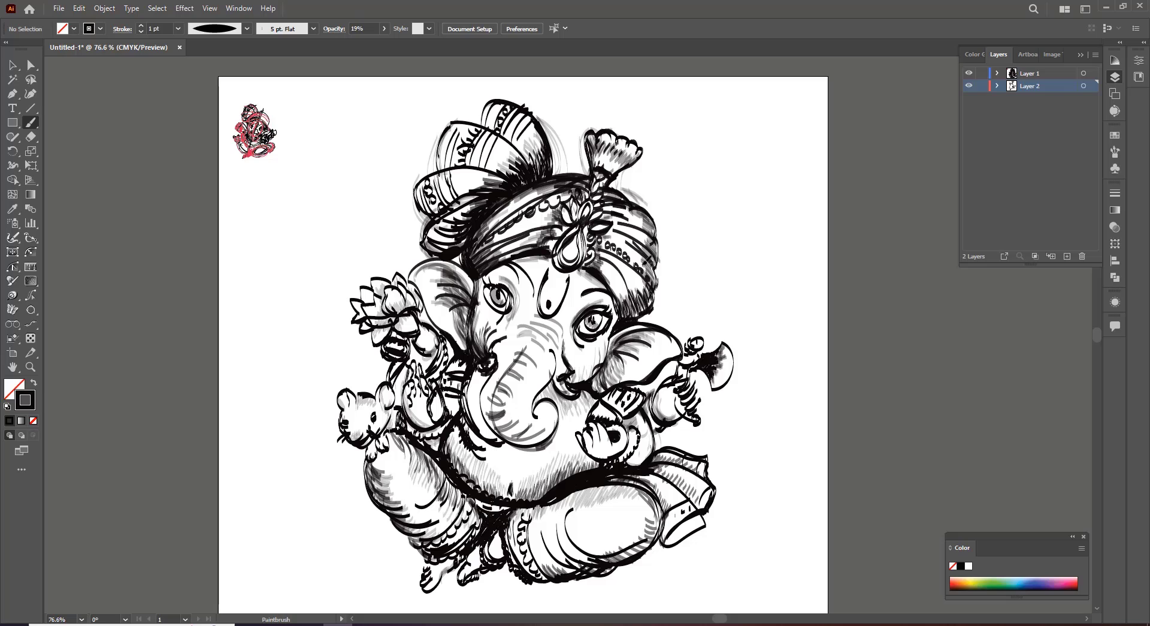
# Step: Restore the brush opacity to 100% and add solid black strokes along the lower cloth folds and beside the foot under the mouse's leg
pyautogui.press('0')
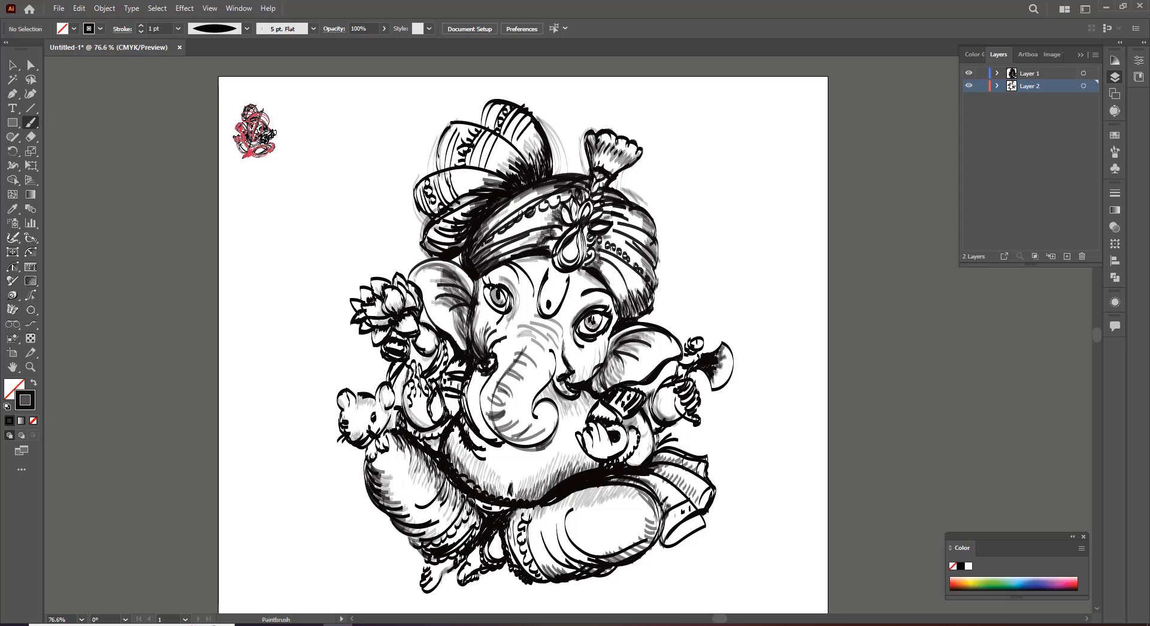
pyautogui.moveTo(659, 539)
pyautogui.mouseDown()
pyautogui.moveTo(617, 572)
pyautogui.moveTo(707, 525)
pyautogui.mouseUp()
pyautogui.moveTo(440, 580); pyautogui.dragTo(462, 562)
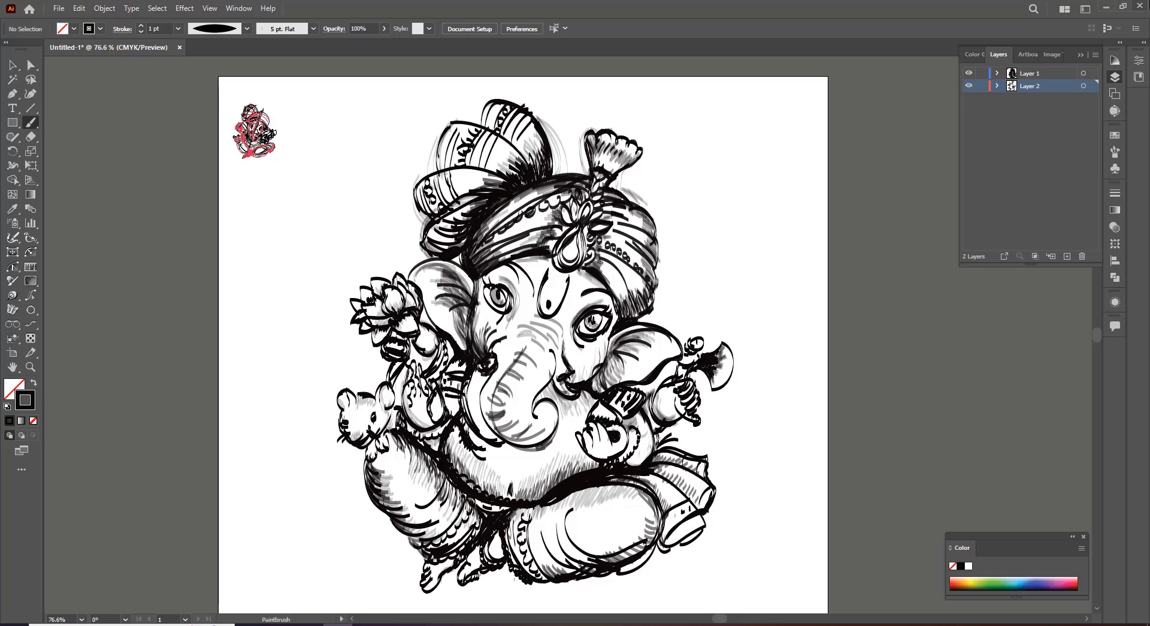
pyautogui.scroll(-1, 410, 353)
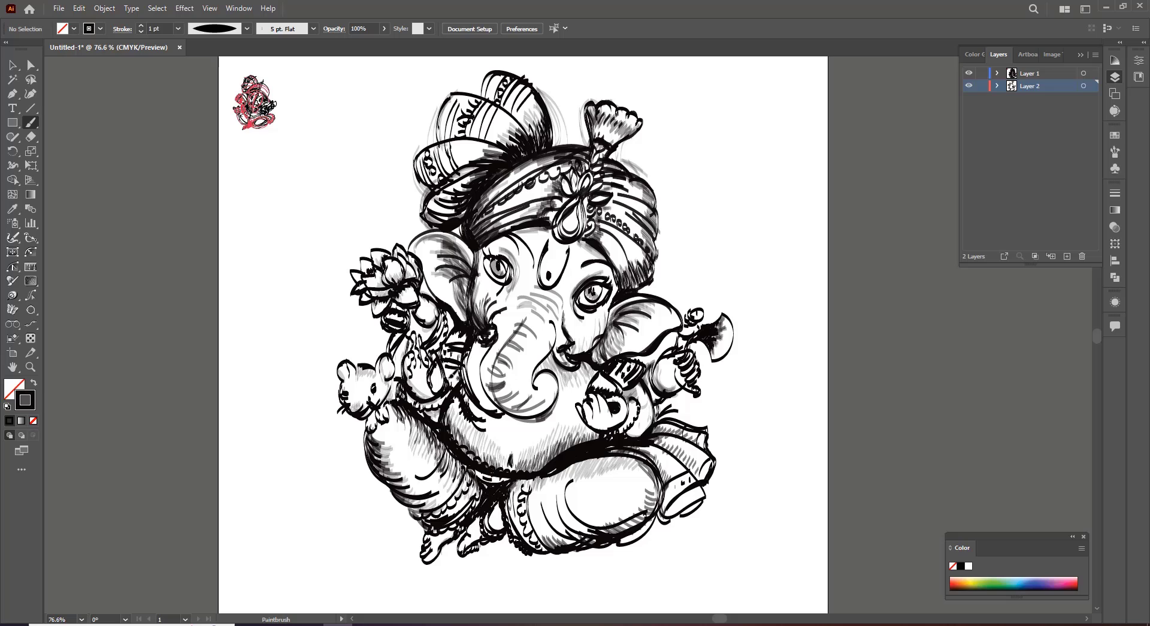